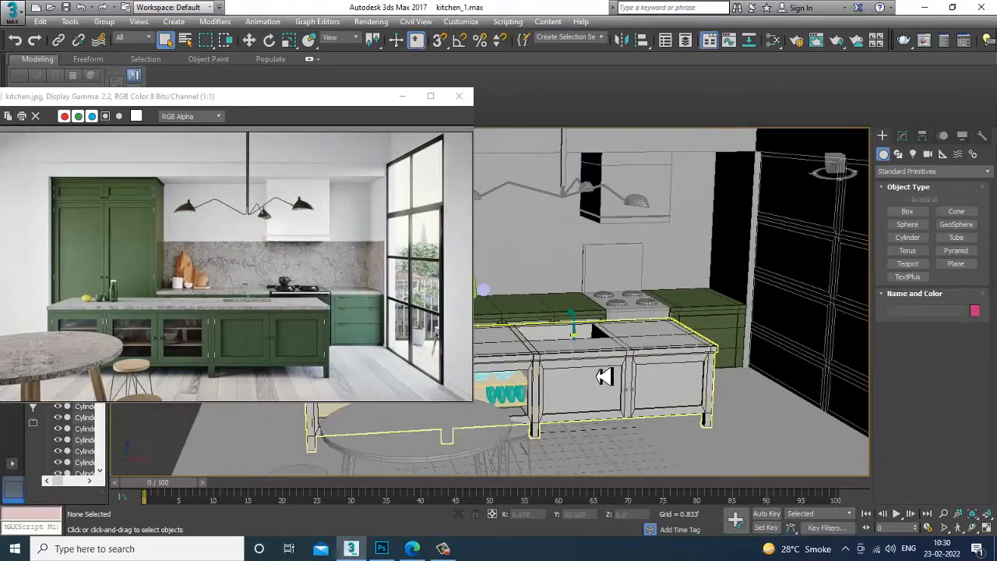
Configure the render setup with the V-Ray Adv 3.50.04 renderer and an HDTV (video) output size of 1920 x 1080.
scroll(632, 345, down, 3)
scroll(645, 389, up, 2)
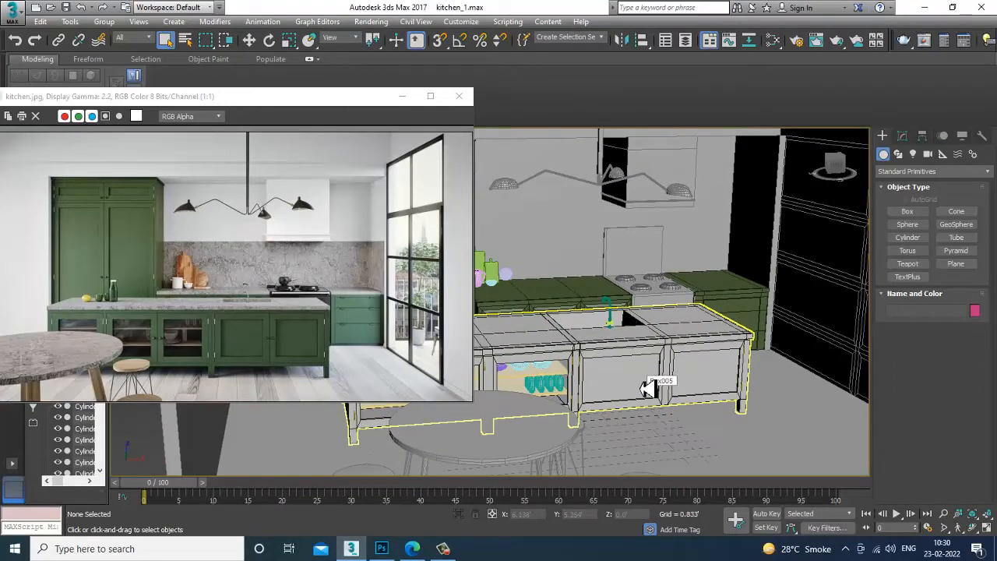
middle_drag(653, 363, 387, 104)
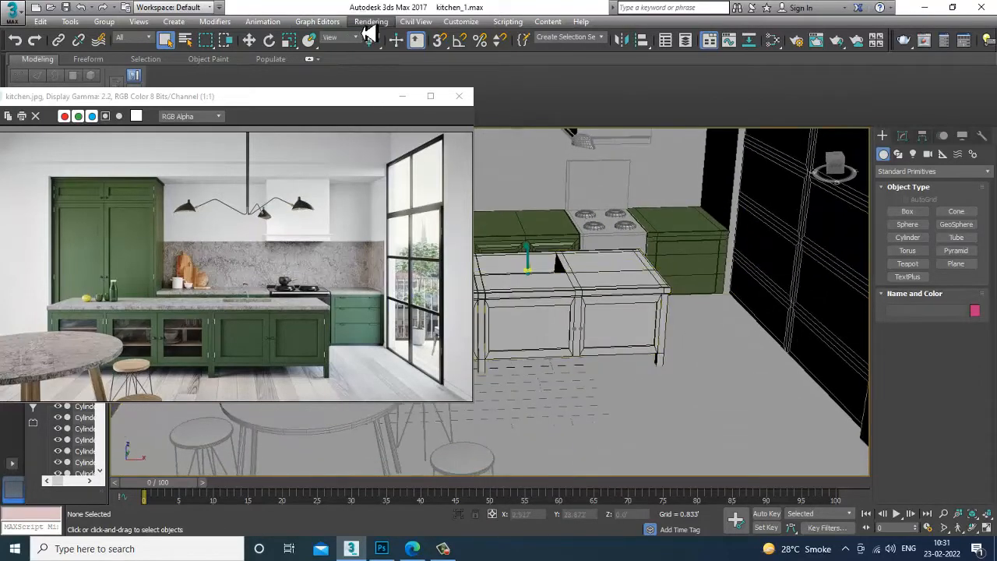
click(370, 21)
click(436, 82)
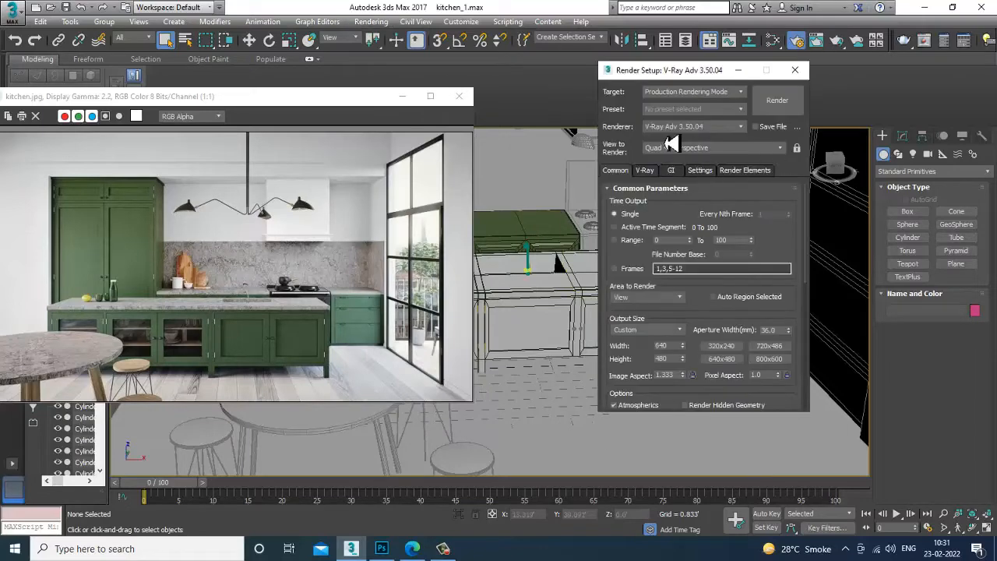
click(692, 126)
click(710, 189)
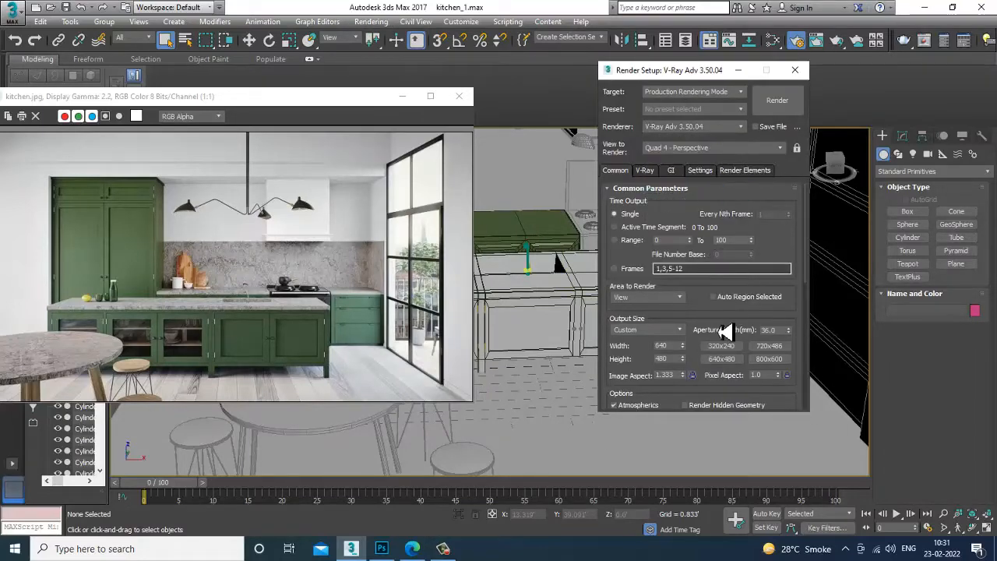
click(658, 330)
click(641, 488)
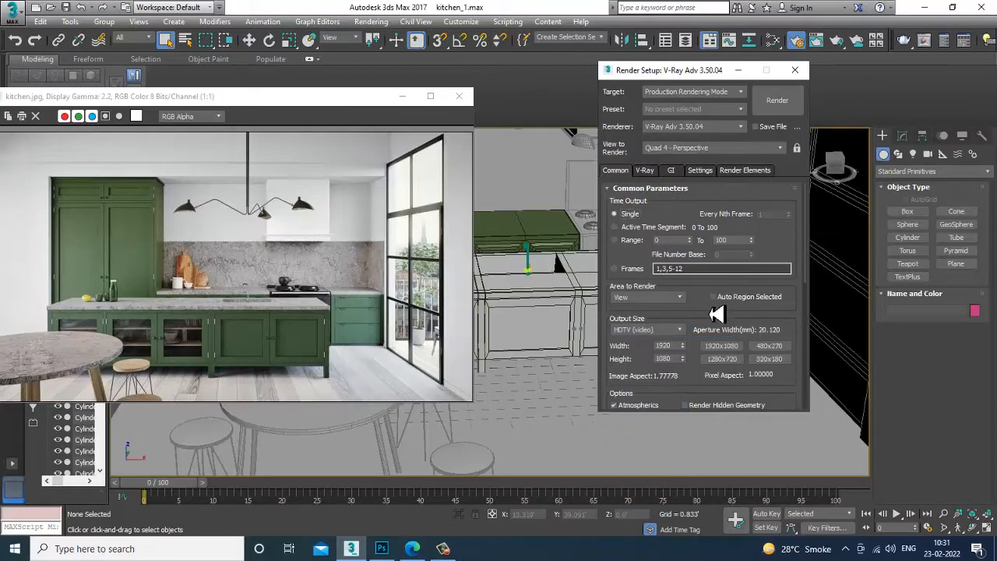
scroll(711, 327, down, 2)
click(795, 71)
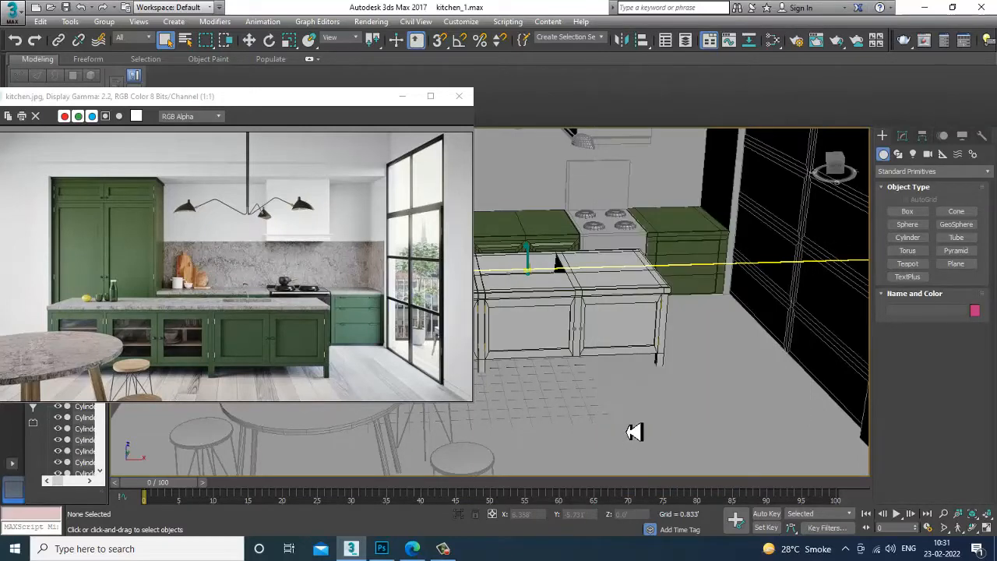
Select the floor plane and create a new VRayMtl named floor in the Slate Material Editor.
click(629, 433)
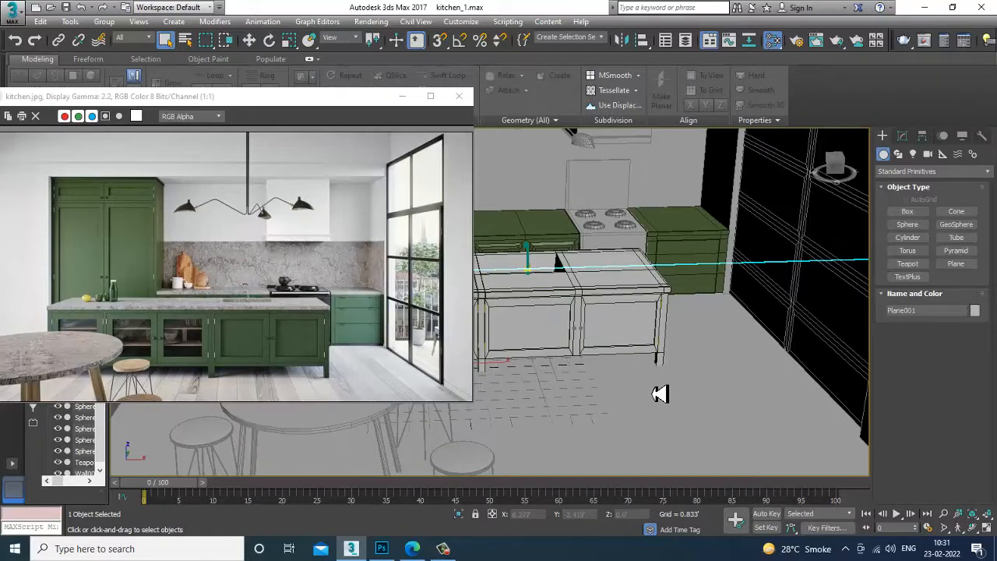
key(m)
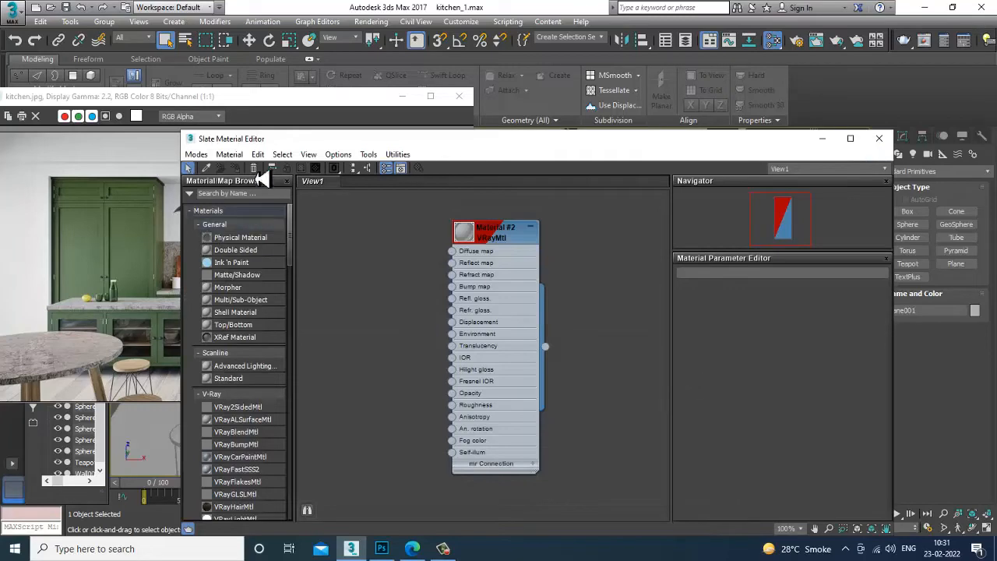
drag(397, 141, 490, 66)
middle_drag(523, 307, 492, 116)
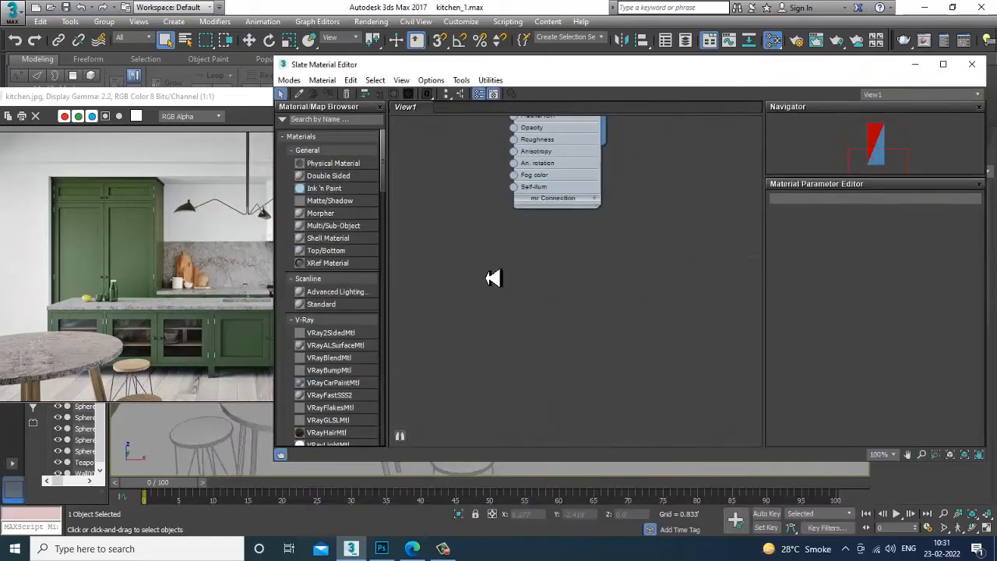
drag(384, 176, 387, 218)
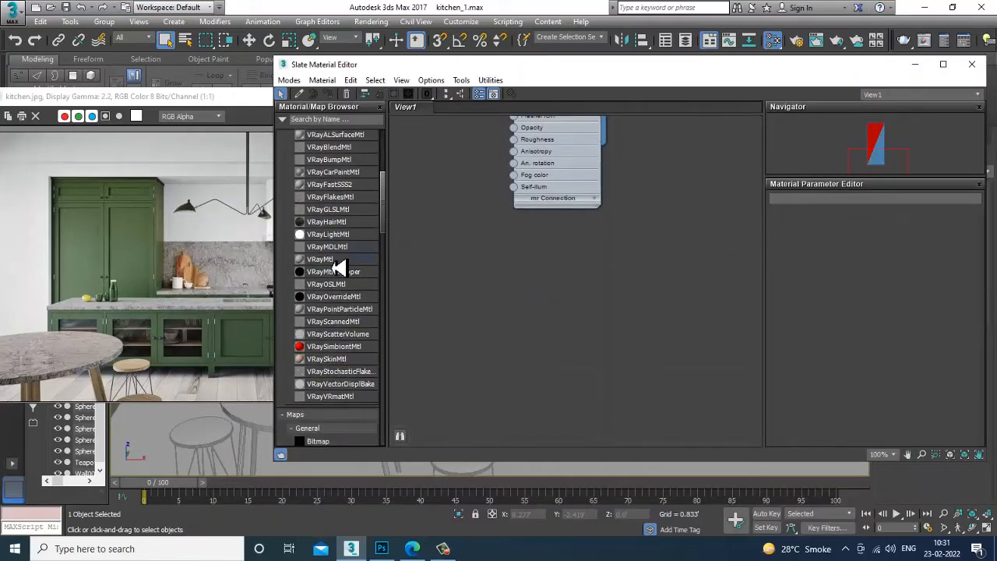
drag(340, 260, 571, 261)
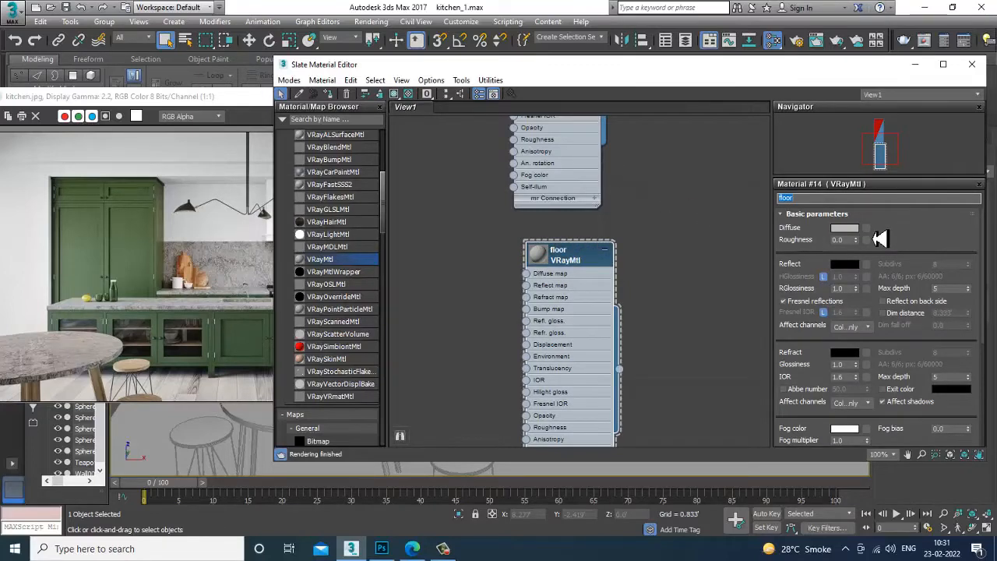
Load wooden-floor-texture-2 from the Desktop as the floor material's diffuse bitmap, assign the material to the plane and show it in the viewport.
click(877, 236)
double_click(419, 142)
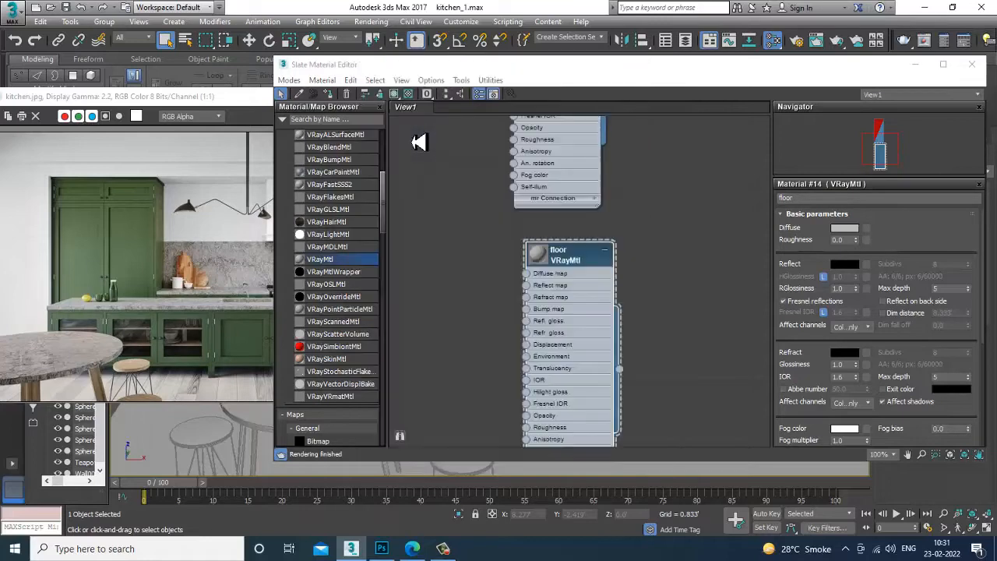
click(60, 130)
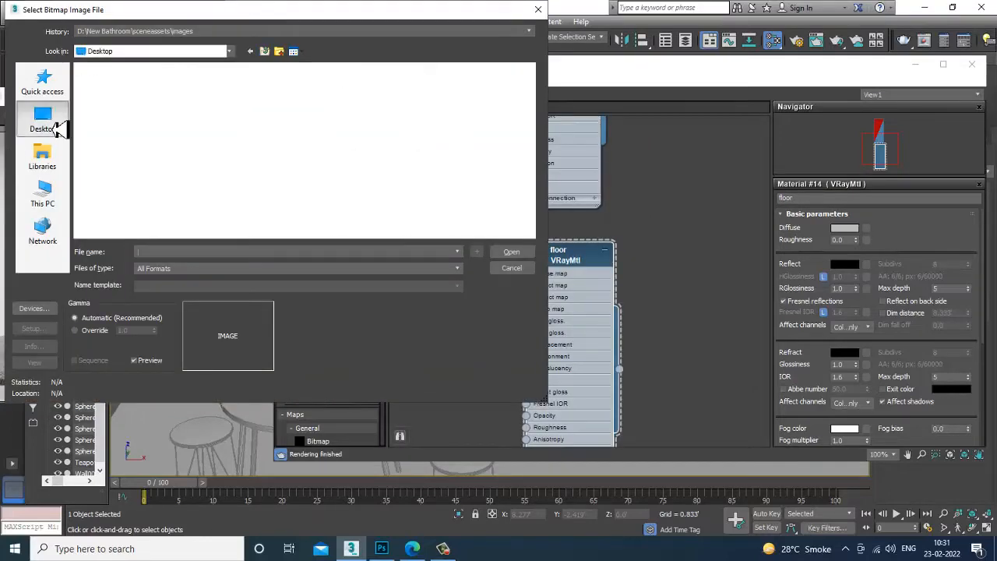
scroll(379, 194, down, 10)
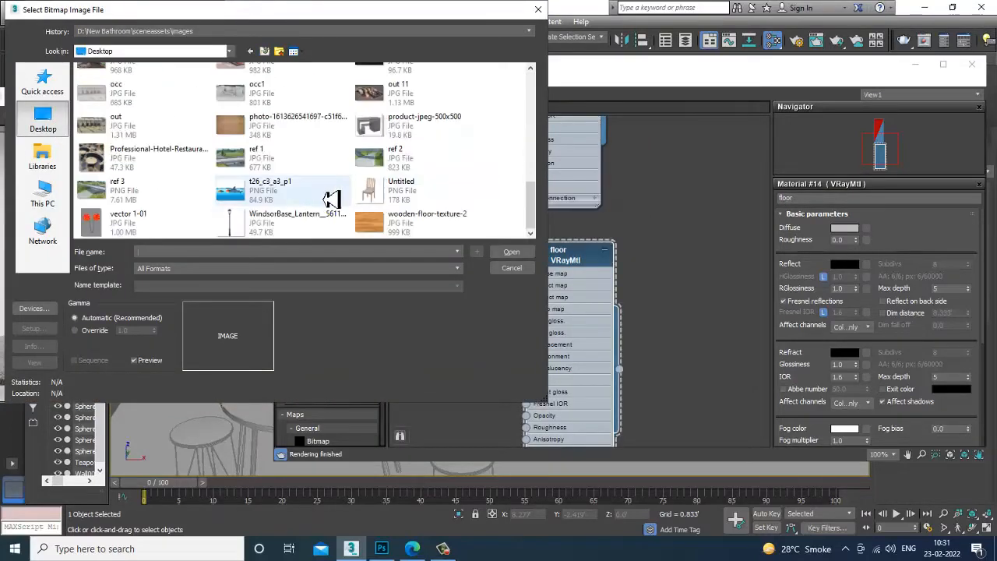
double_click(429, 226)
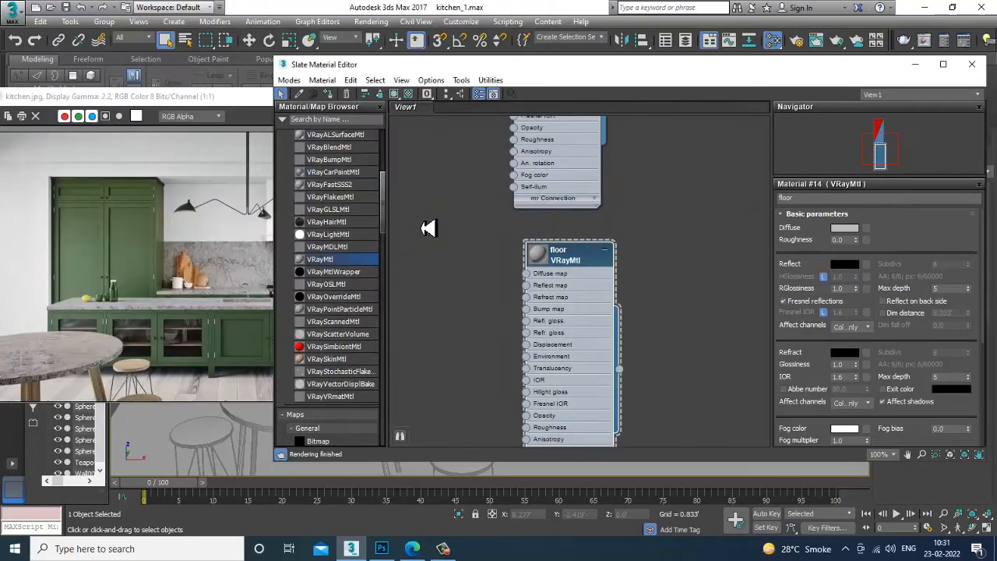
click(394, 94)
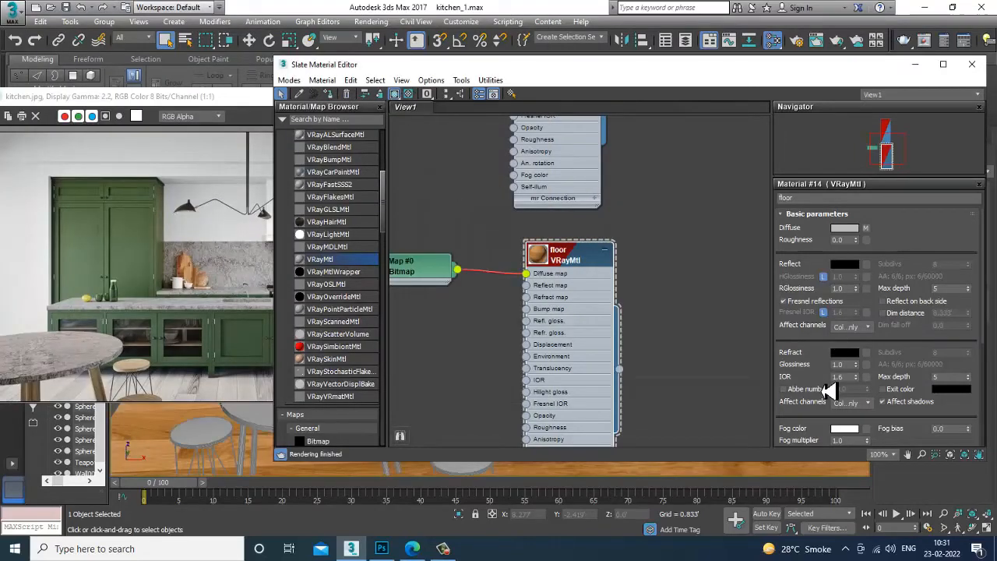
Set the wood floor bitmap's U and V tiling to 3.
click(866, 227)
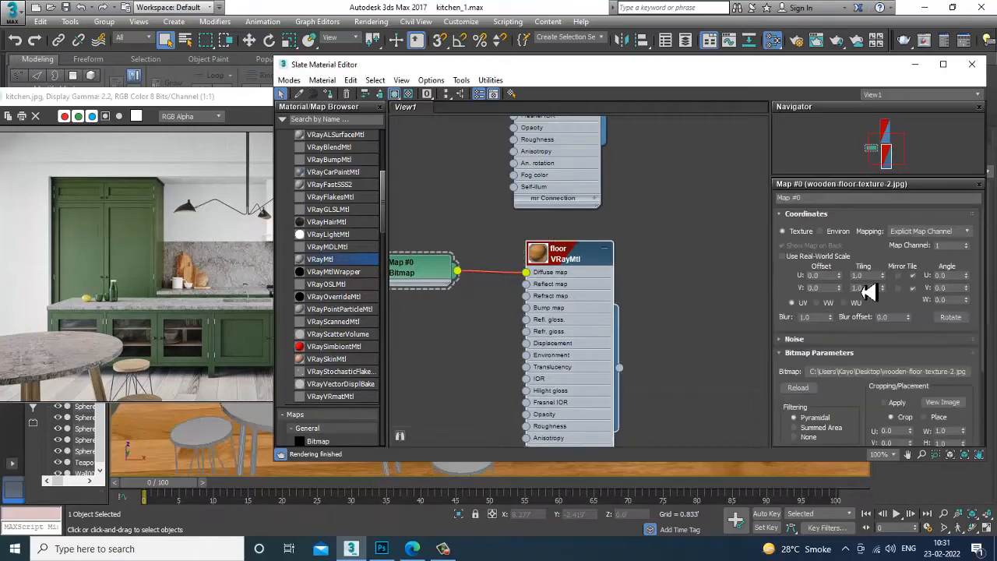
double_click(861, 275)
text(3)
key(Tab)
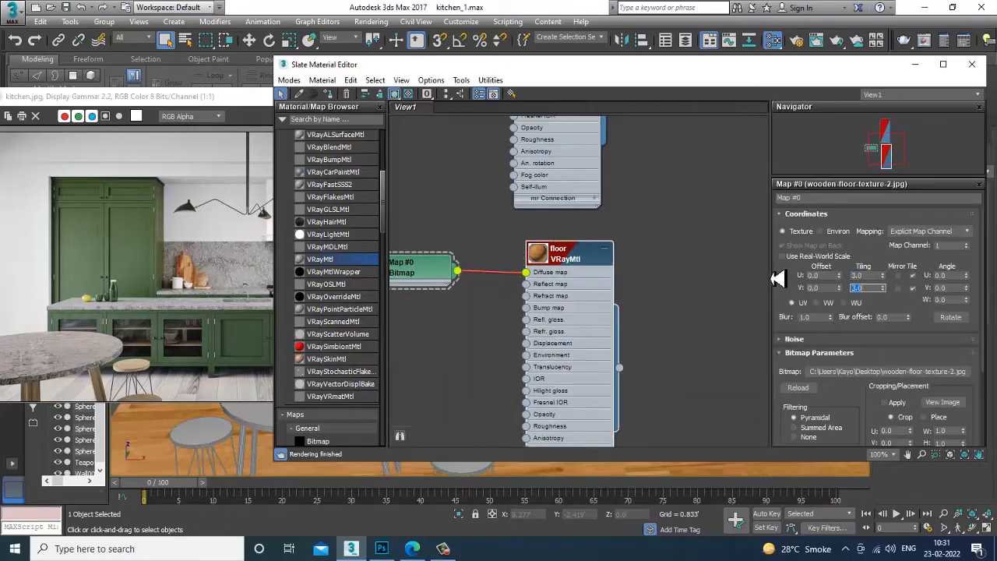
text(3)
key(Return)
Set the floor material's reflection colour to light grey, minimise the material editor and deselect the floor plane.
double_click(569, 261)
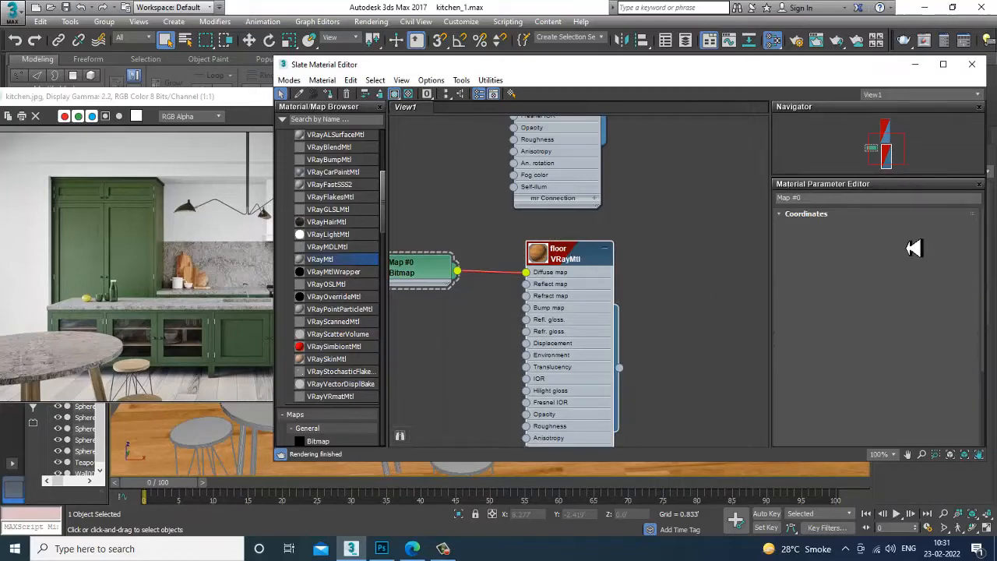
click(853, 267)
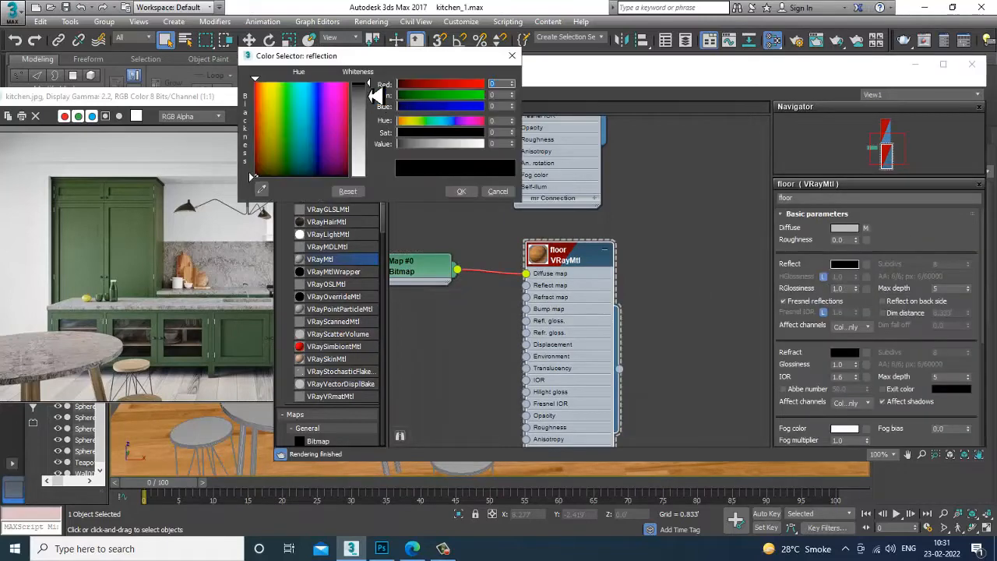
drag(381, 107, 382, 138)
click(462, 190)
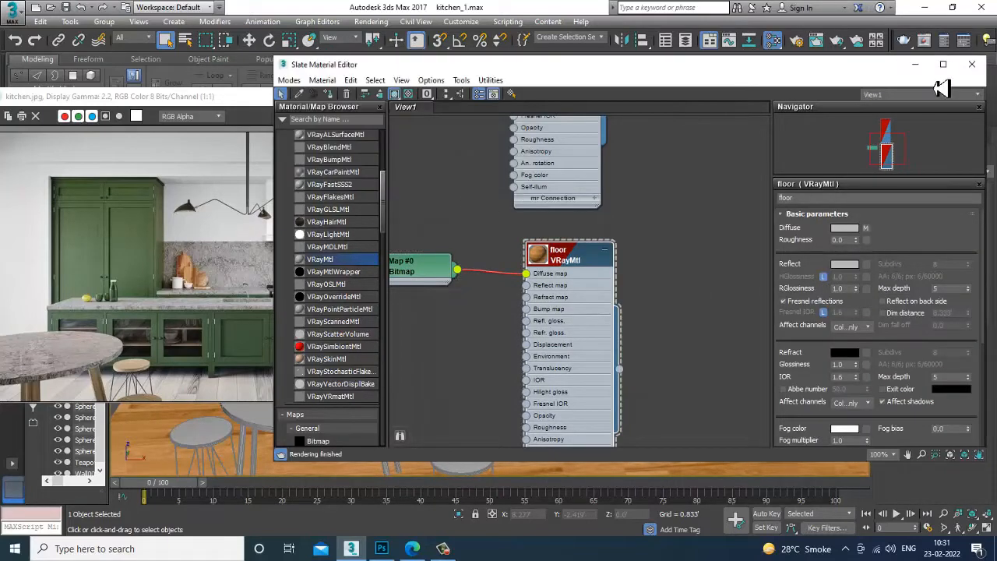
click(915, 63)
scroll(619, 302, down, 5)
alt+middle_drag(619, 301, 794, 258)
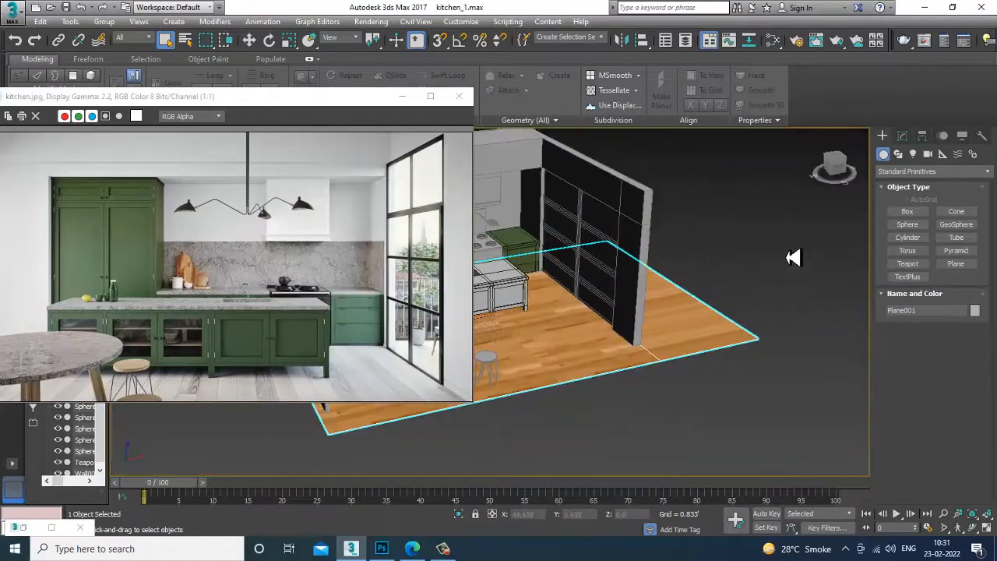
click(794, 258)
Select the round tabletop and add a new VRayMtl for it, opening its parameters in the material editor.
scroll(548, 345, up, 3)
middle_drag(547, 345, 647, 353)
scroll(644, 383, up, 4)
scroll(629, 374, up, 3)
scroll(628, 376, down, 3)
click(583, 356)
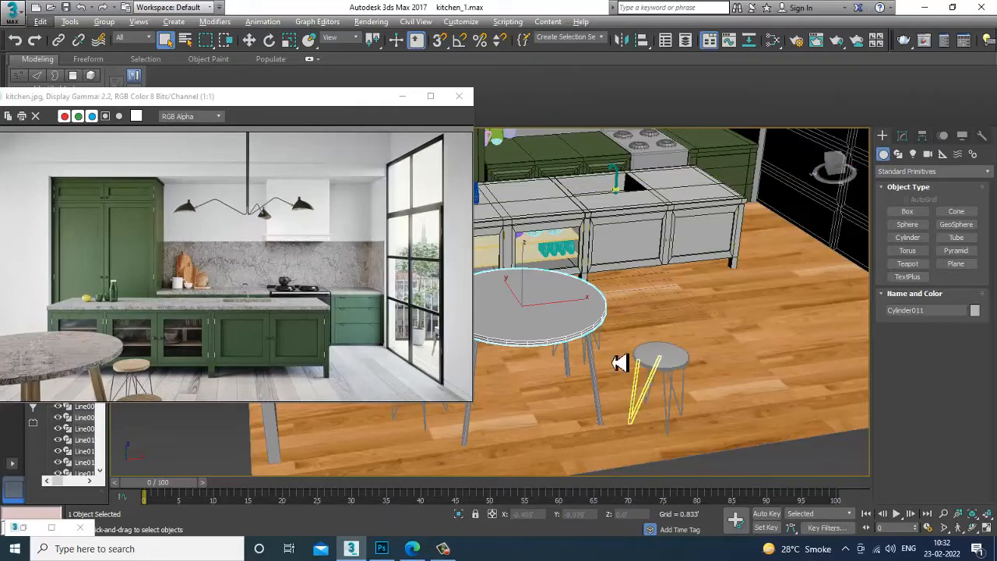
alt+middle_drag(592, 325, 613, 325)
key(m)
scroll(602, 329, down, 5)
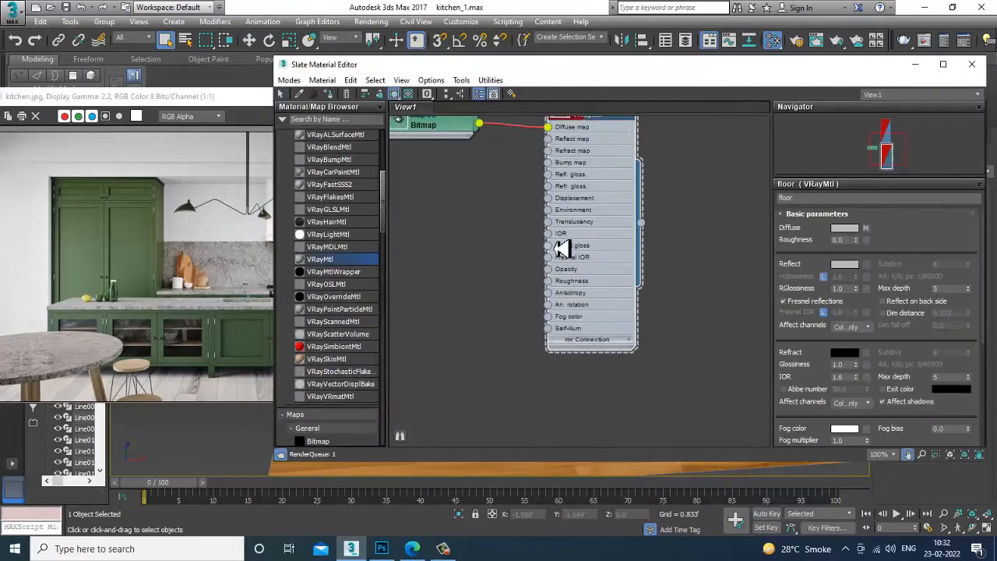
drag(328, 262, 460, 263)
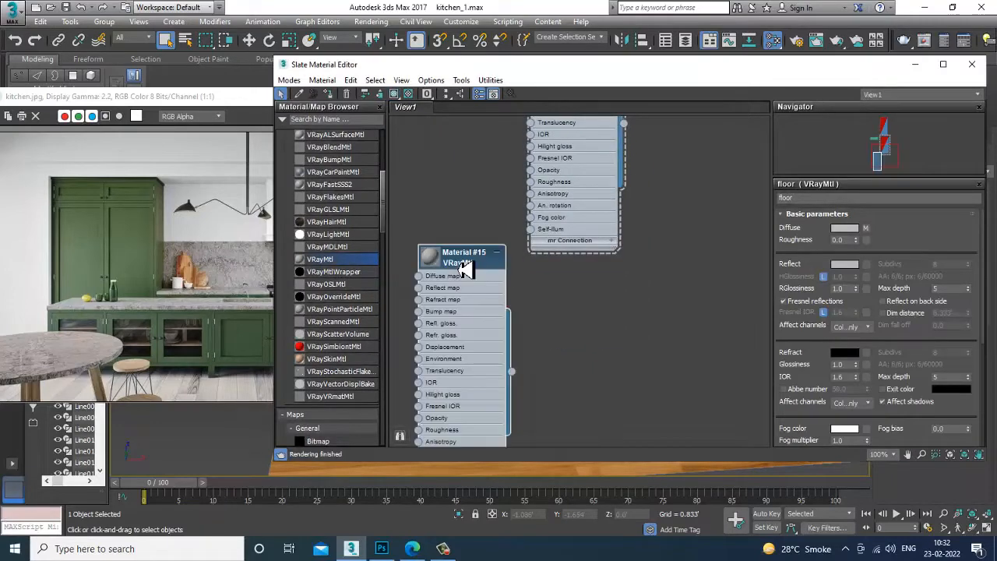
double_click(460, 262)
Load the grey marble image from the texx folder as the diffuse bitmap, assign the material to the tabletop and show it in the viewport.
click(869, 238)
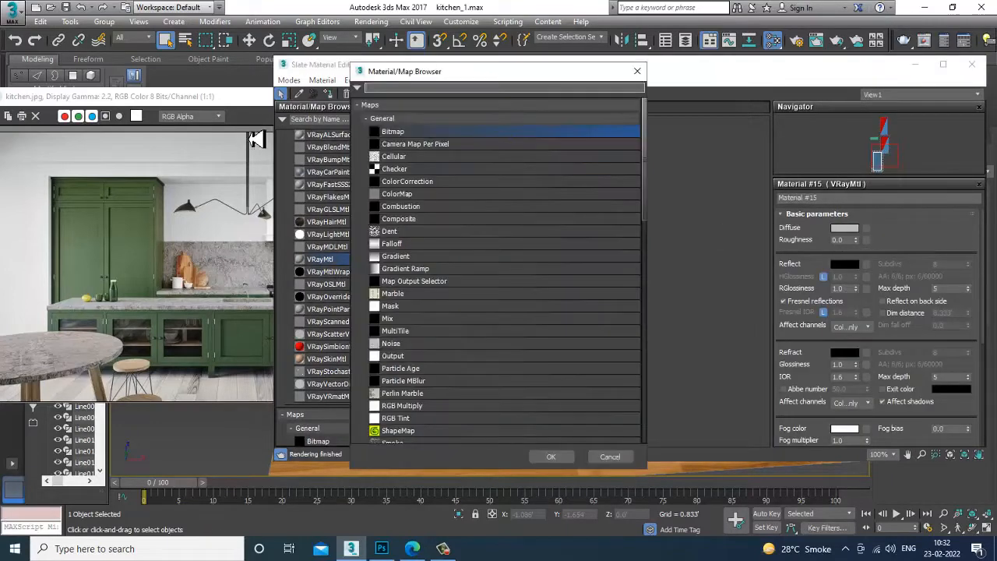
double_click(408, 138)
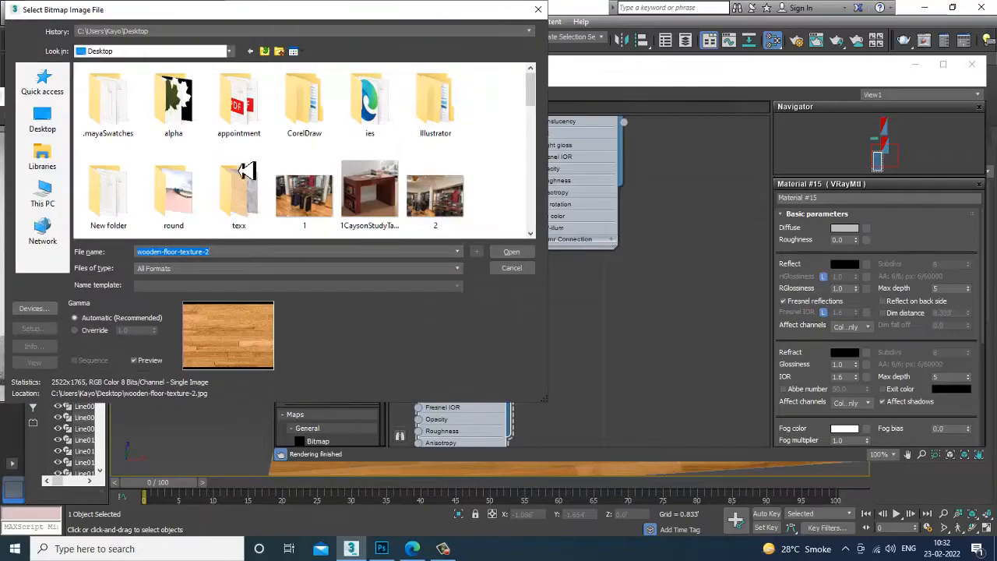
double_click(249, 196)
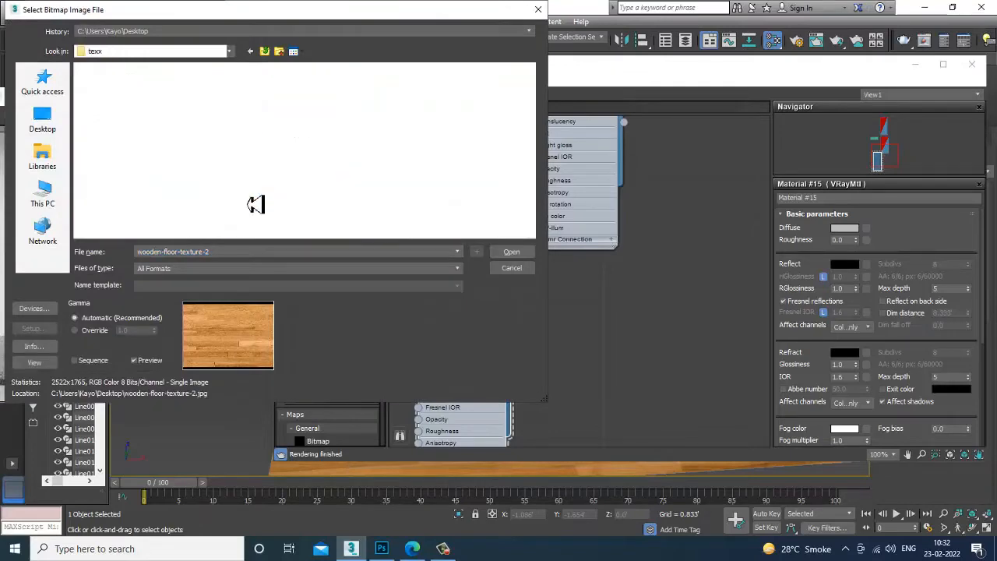
double_click(238, 113)
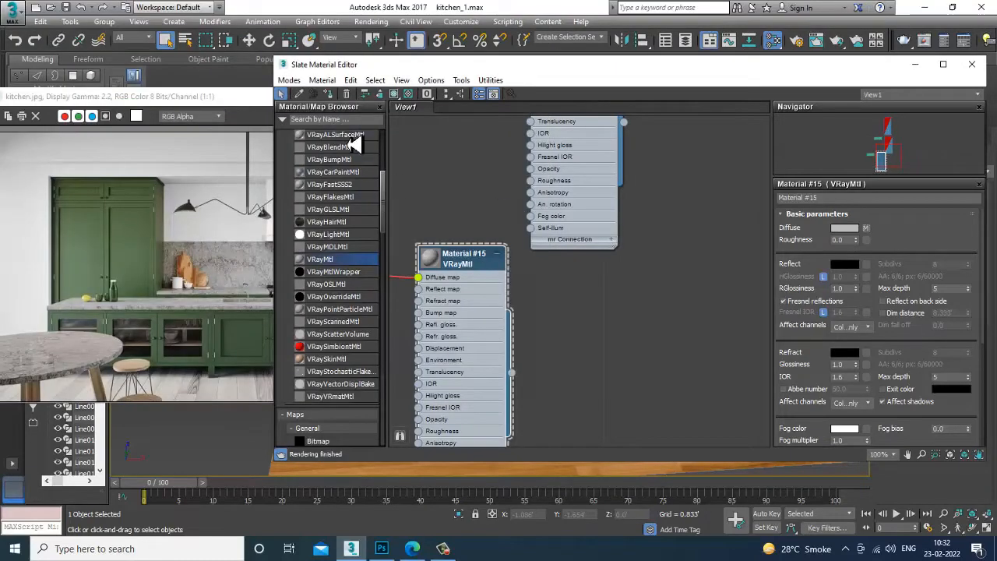
click(329, 94)
click(395, 94)
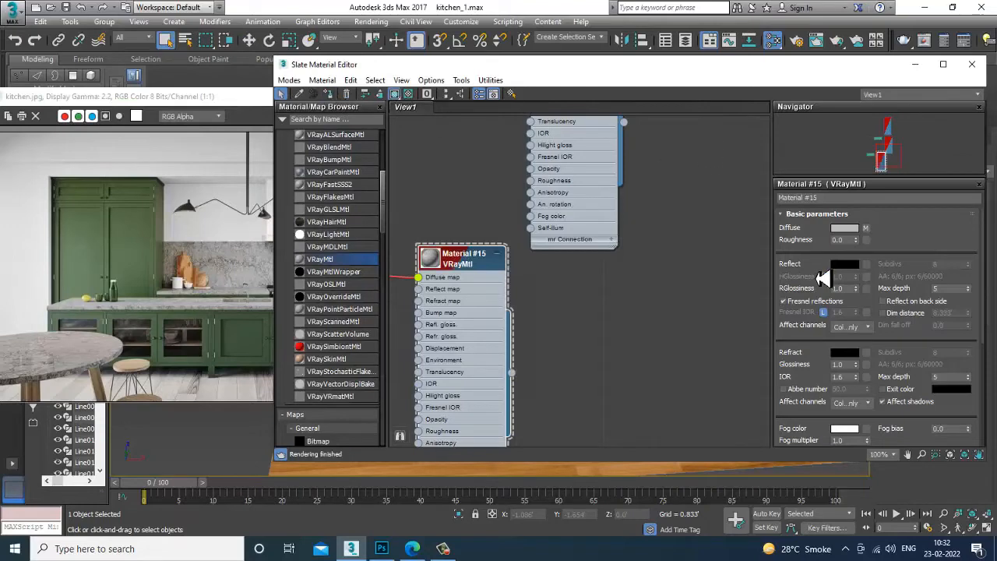
Set the tabletop material's reflection colour to grey and put the material editor away.
click(849, 267)
drag(367, 97, 371, 123)
click(461, 191)
key(m)
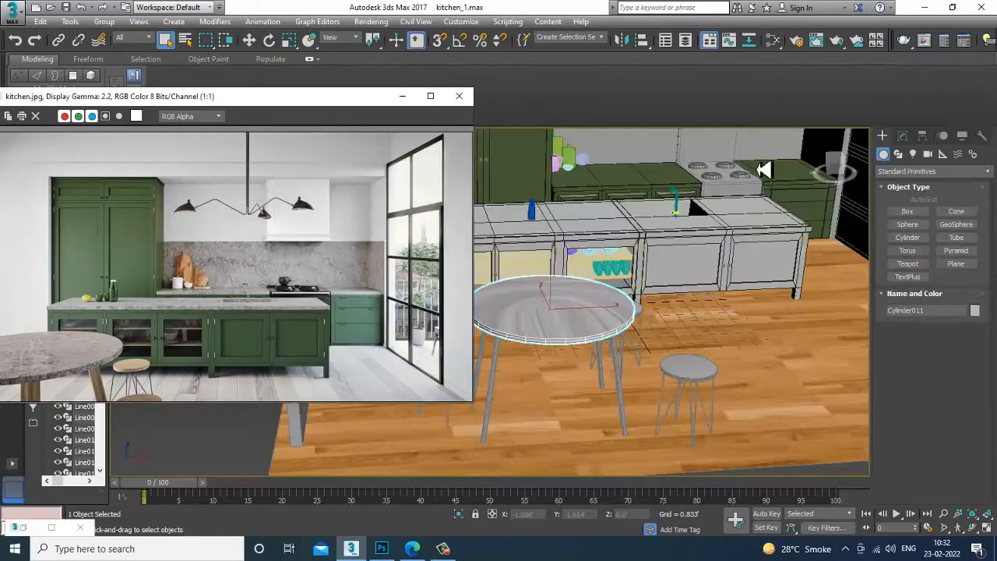
Add a UVW Map modifier to the round tabletop.
scroll(601, 322, up, 5)
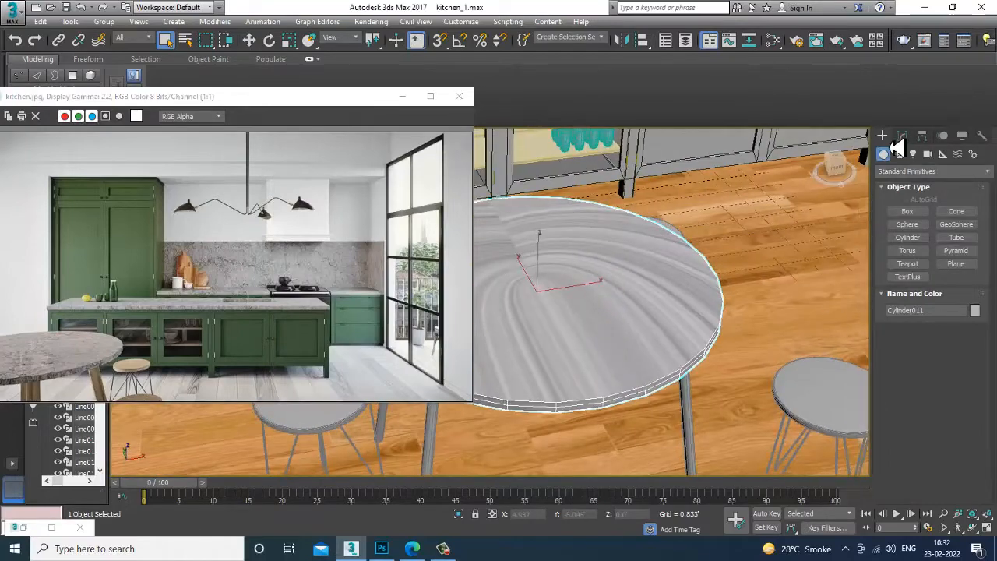
click(904, 137)
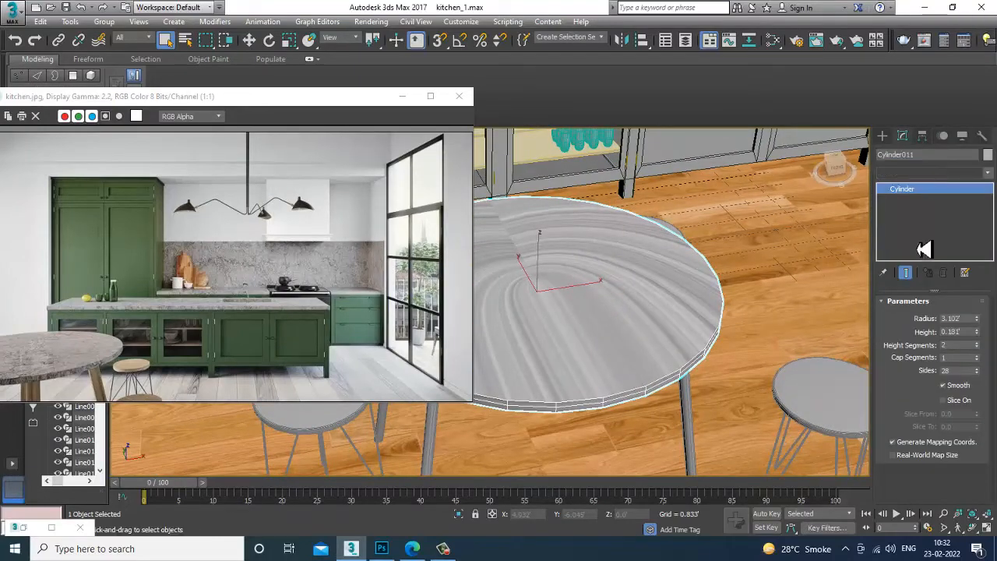
click(935, 173)
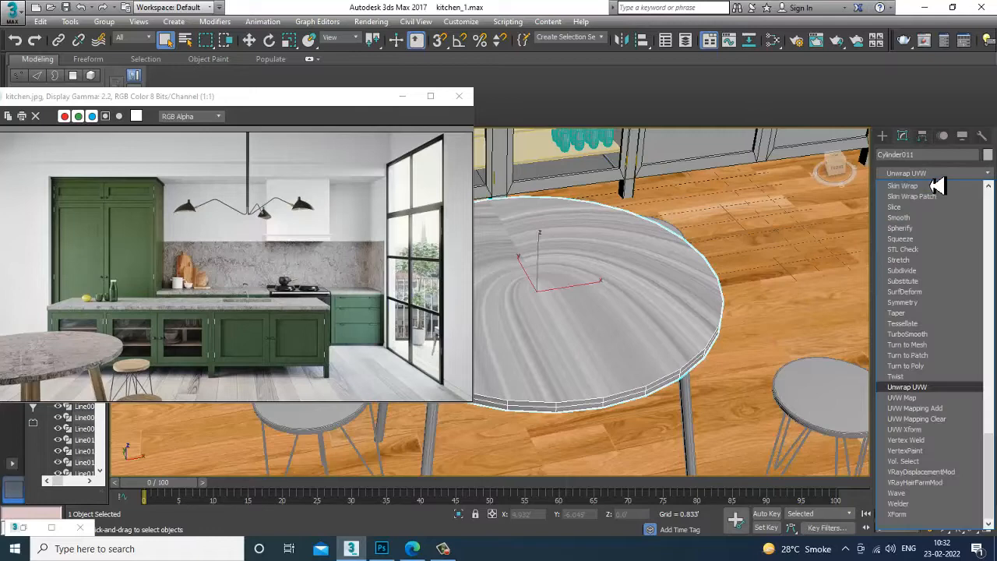
click(904, 397)
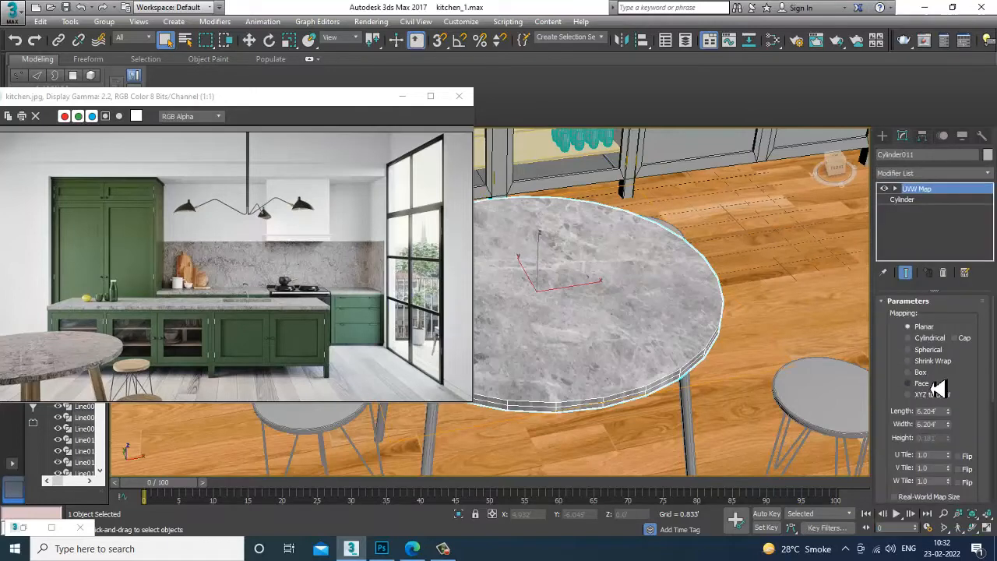
Set the tabletop's UVW mapping to Box and raise the mapping height to about 1.192'.
click(928, 340)
alt+middle_drag(794, 359, 777, 343)
click(921, 372)
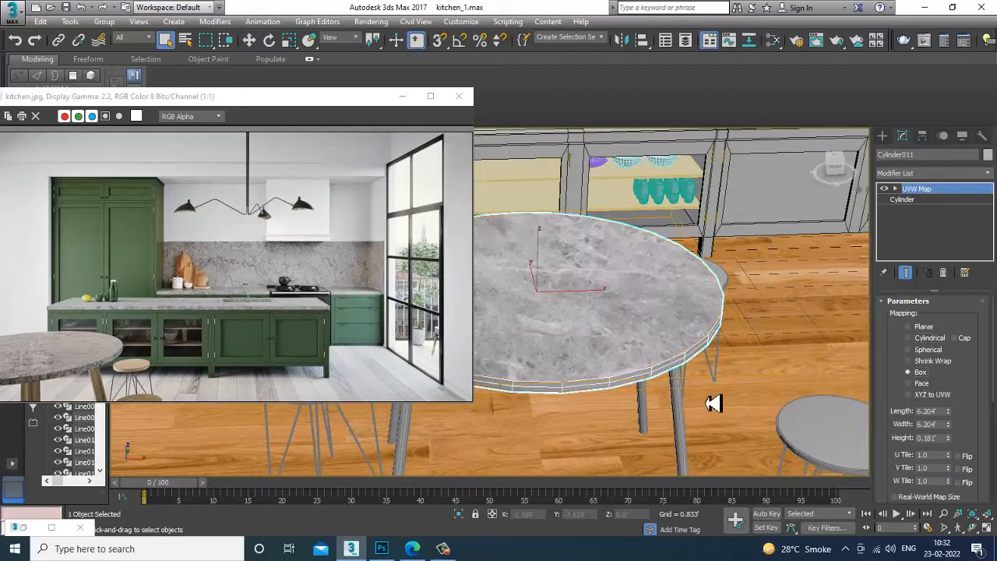
mouse_move(716, 403)
alt+middle_down()
mouse_move(707, 392)
mouse_move(721, 398)
alt+middle_up()
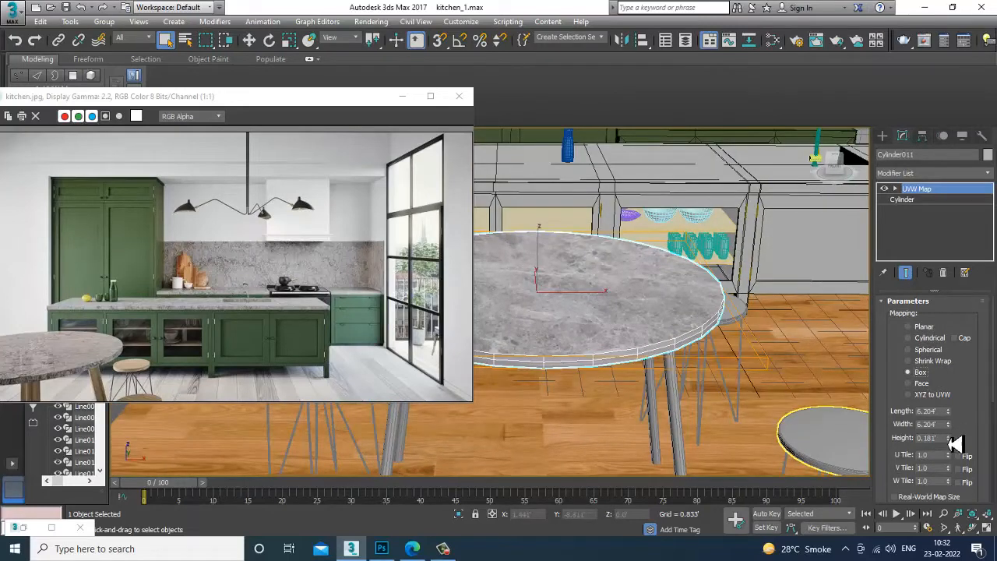
drag(948, 438, 909, 97)
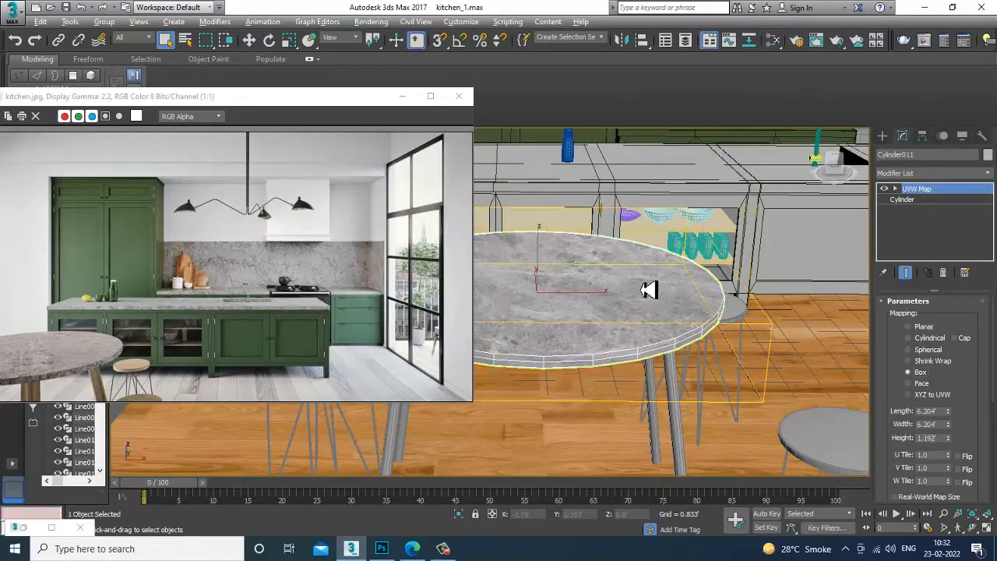
alt+middle_drag(643, 290, 667, 296)
Convert the round tabletop to an Editable Poly.
right_click(628, 261)
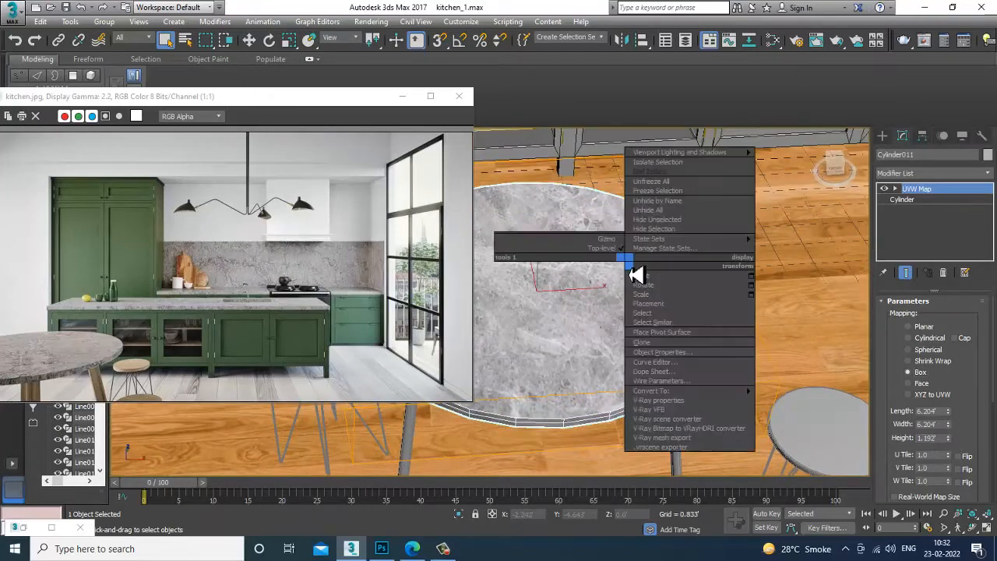
mouse_move(751, 396)
click(808, 400)
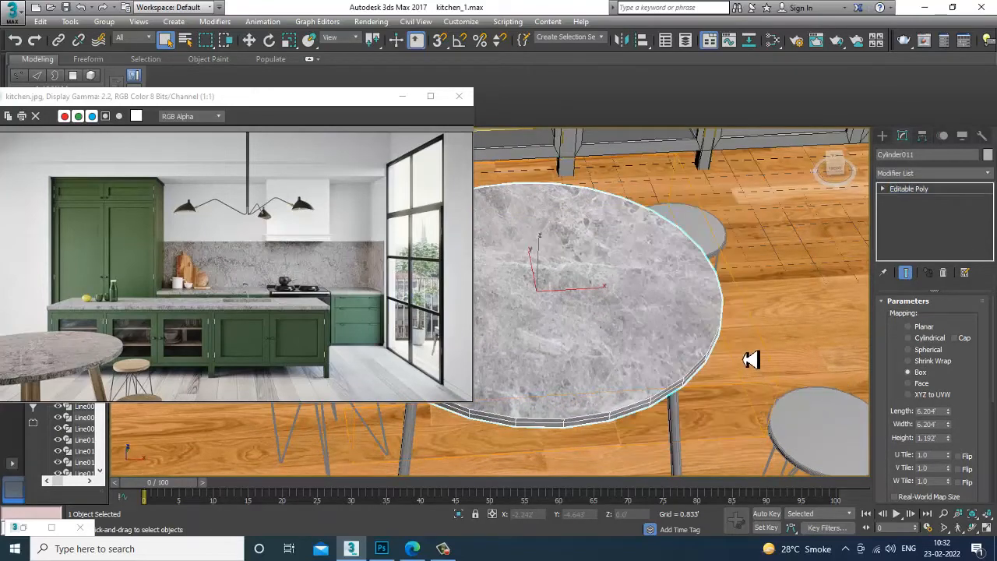
Select one of the round table's legs and add a new VRayMtl named copper in the material editor.
alt+middle_drag(752, 361, 683, 303)
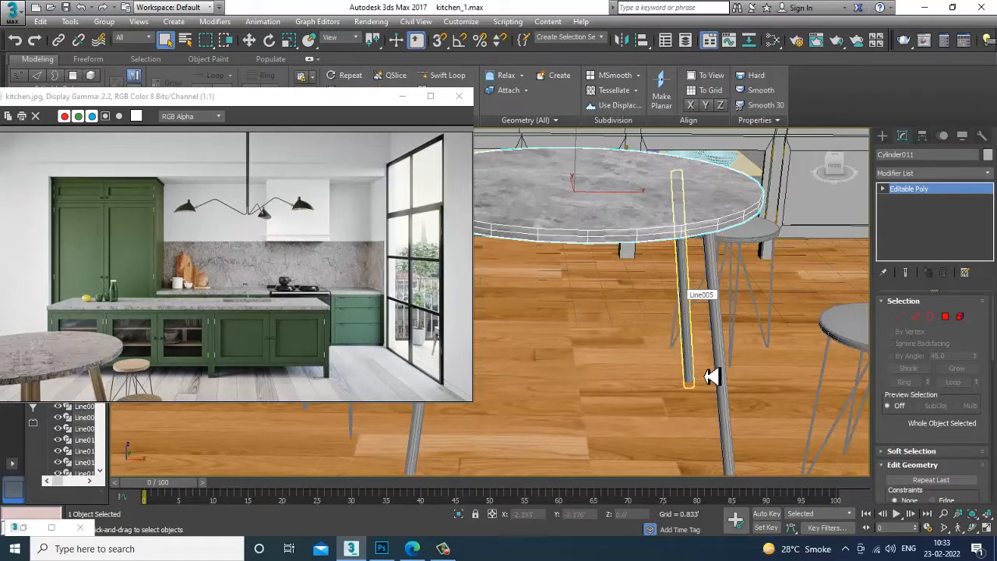
scroll(693, 345, up, 3)
click(701, 343)
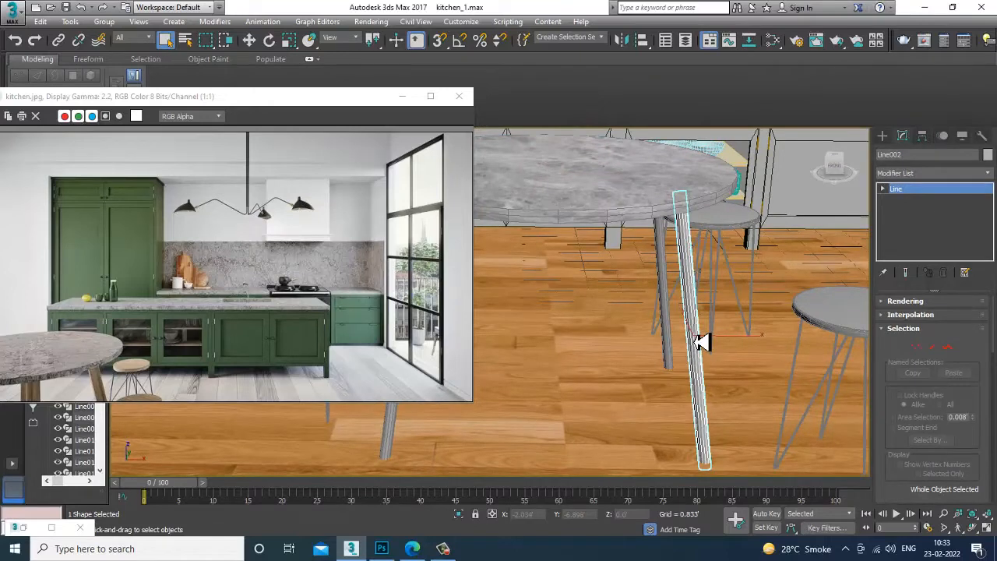
key(m)
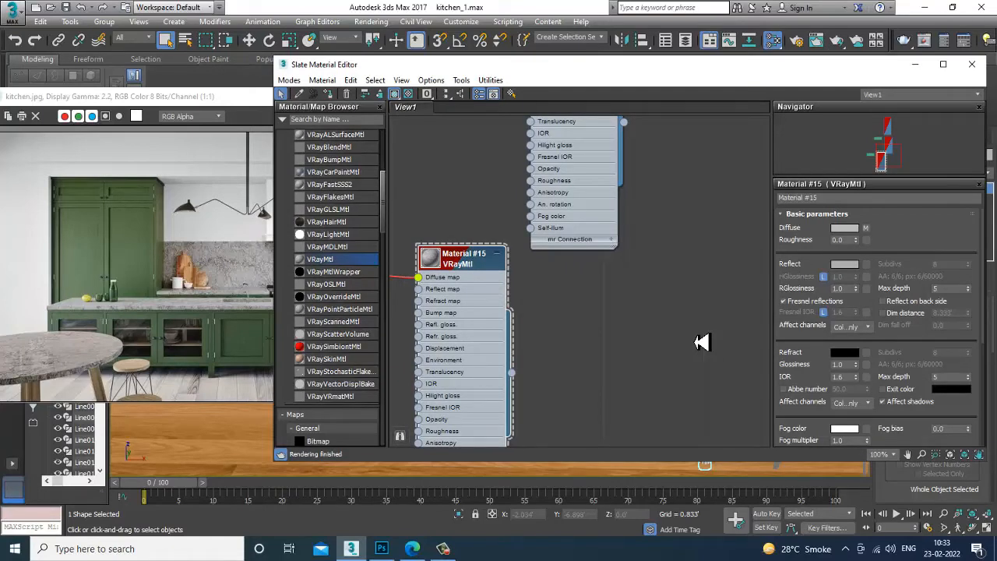
middle_drag(615, 330, 619, 130)
middle_drag(475, 290, 472, 216)
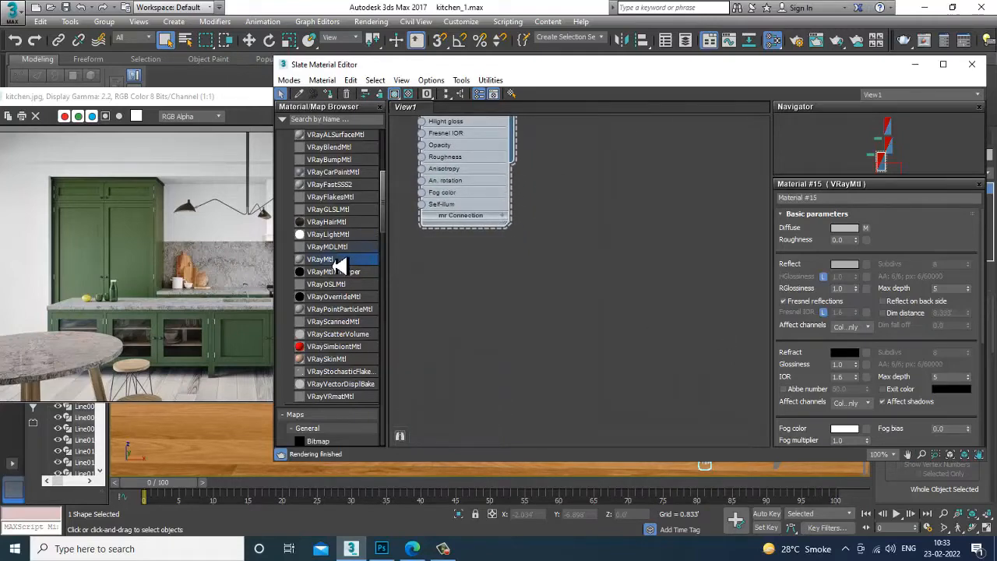
drag(639, 222, 639, 220)
double_click(638, 217)
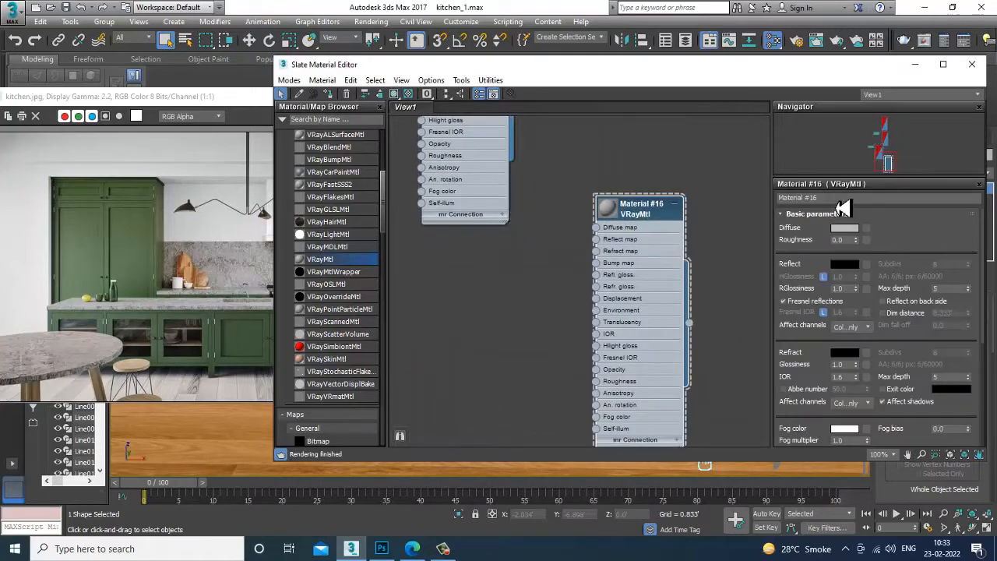
drag(836, 200, 627, 195)
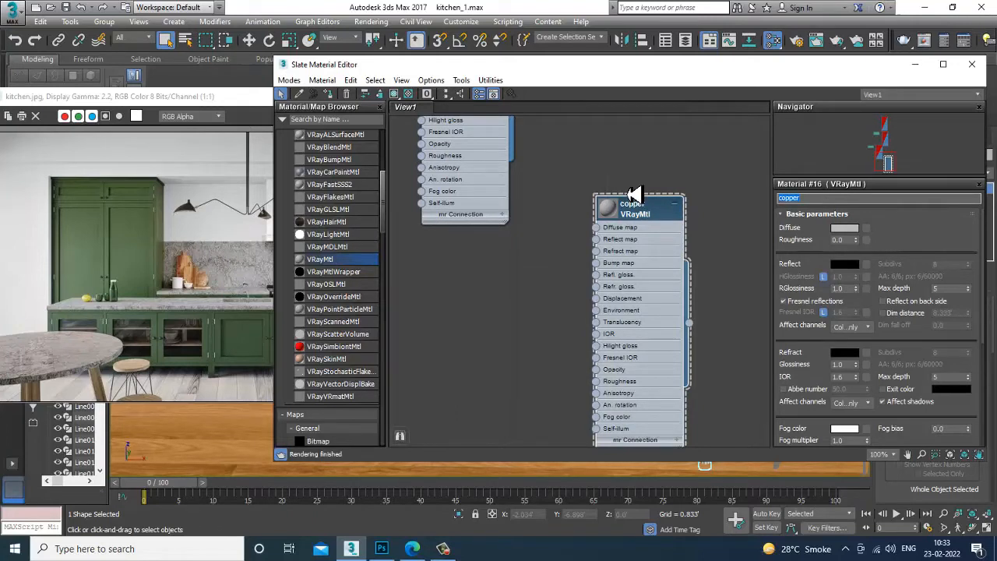
Set the copper material's diffuse colour to red 7, green 3, blue 2.
click(852, 229)
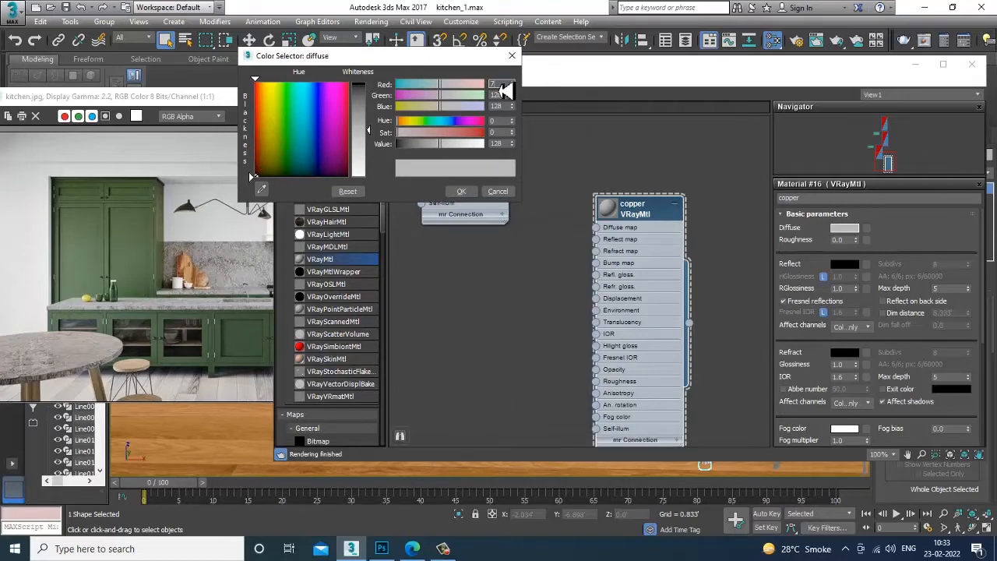
key(Tab)
text(3)
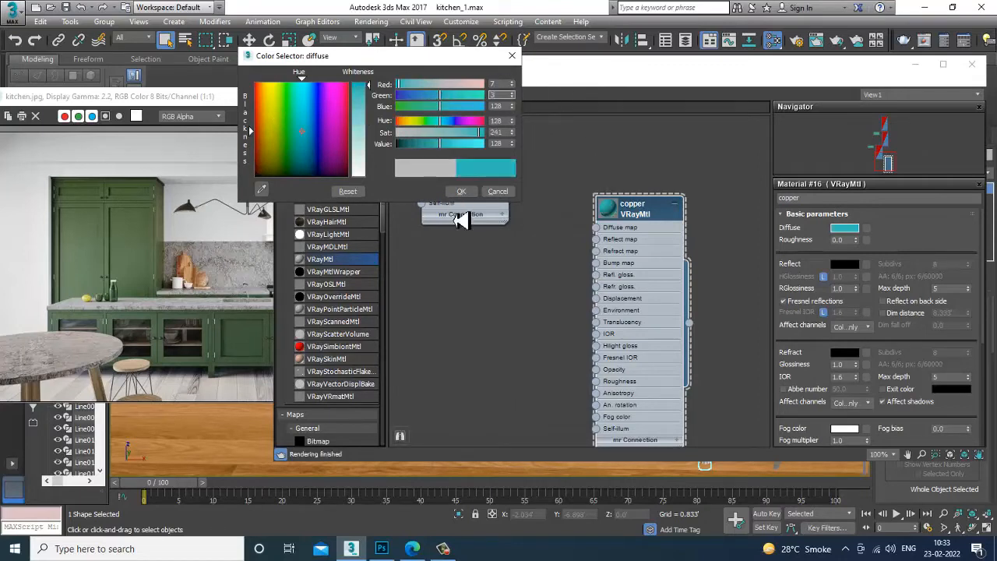
key(Tab)
text(2)
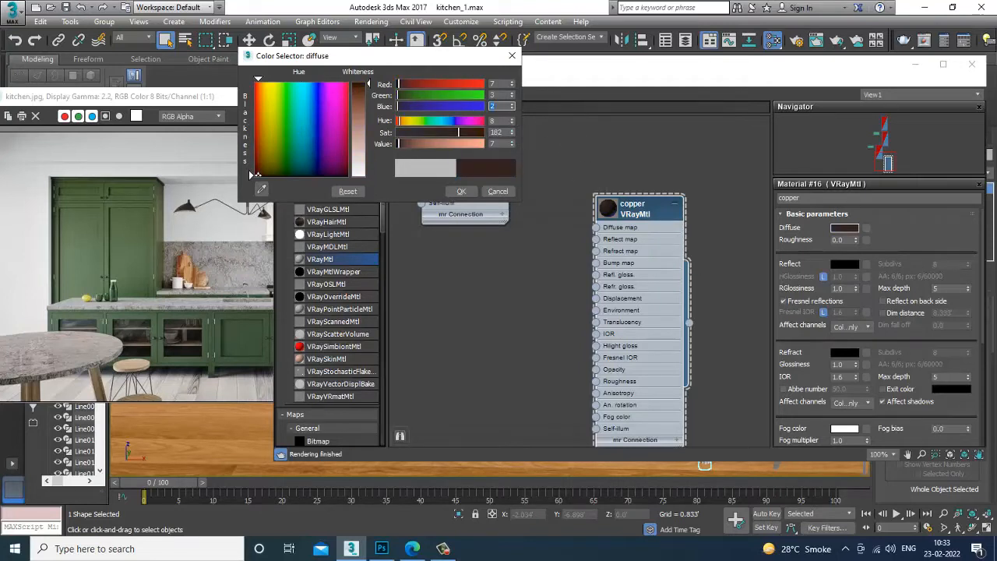
click(461, 191)
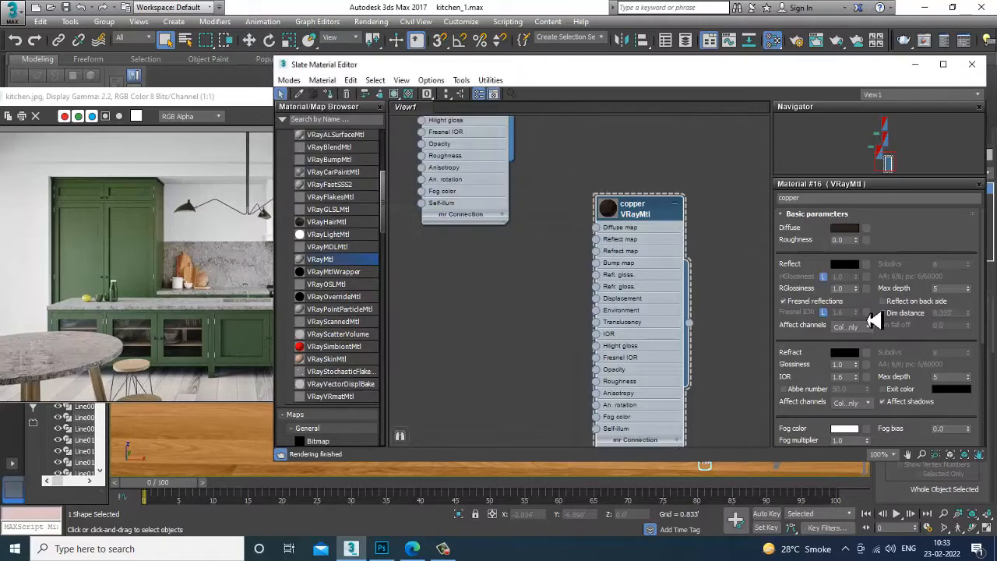
Set the copper material's reflection colour to red 218, green 136, blue 120.
click(844, 264)
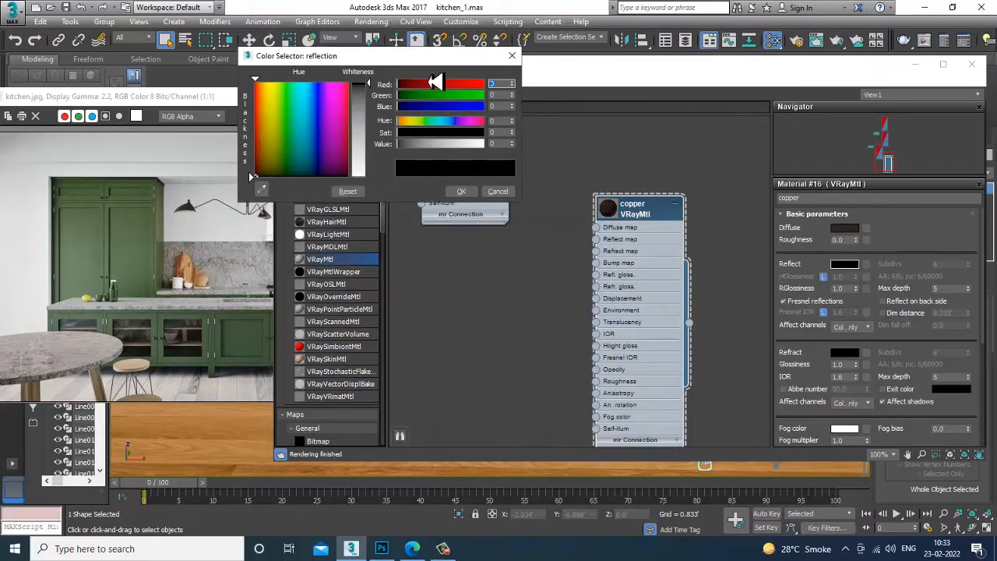
key(Return)
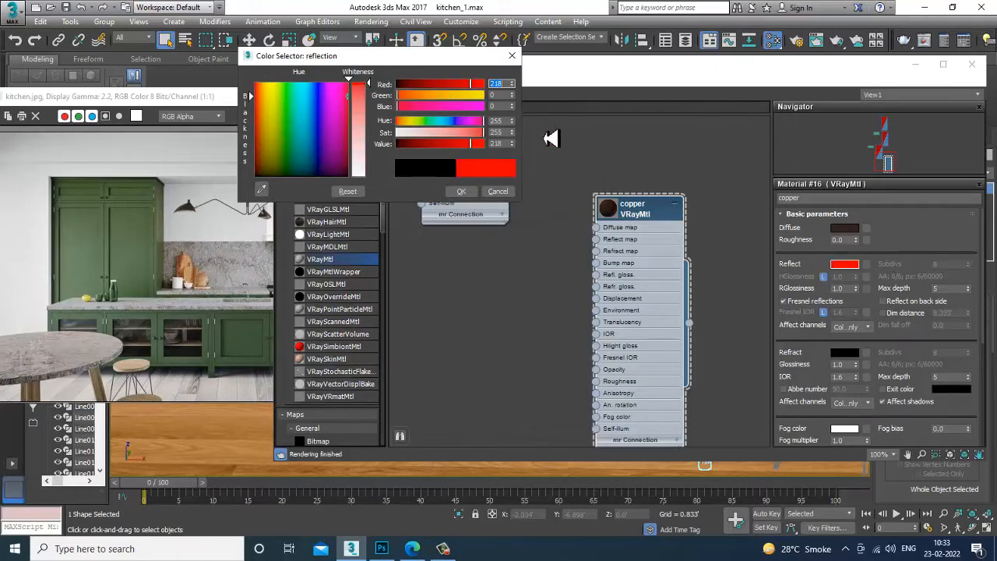
click(498, 95)
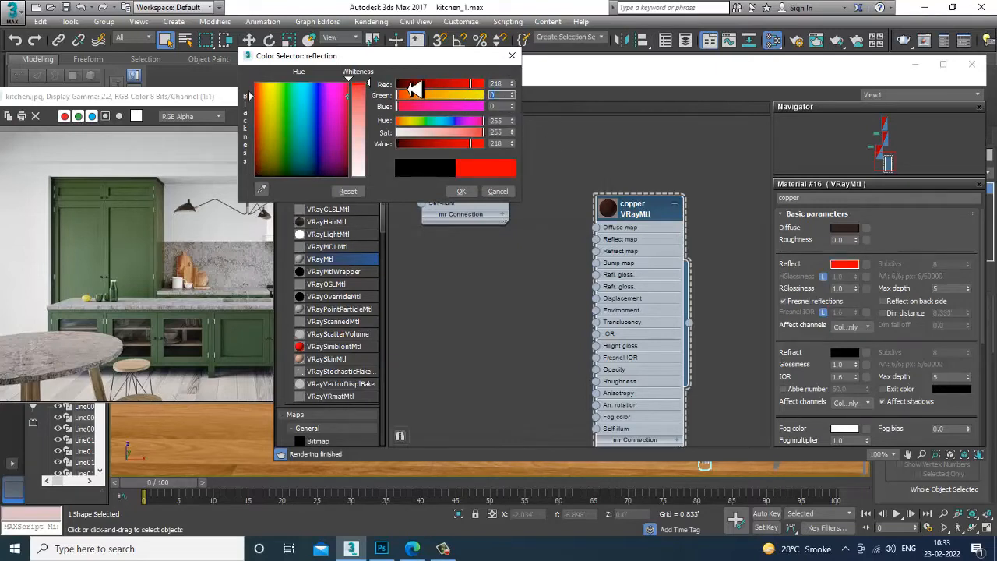
key(Return)
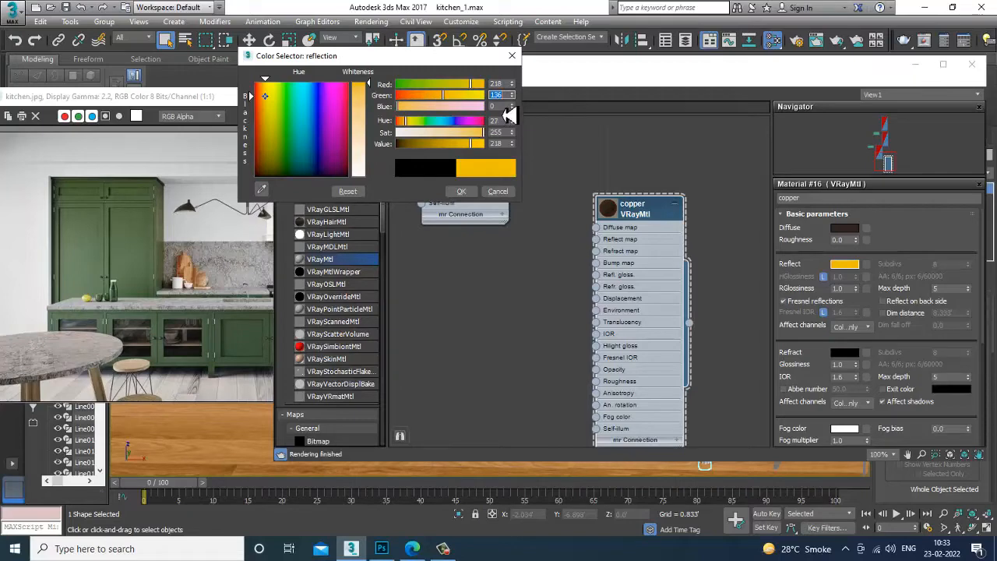
drag(502, 107, 425, 112)
text(123)
key(Return)
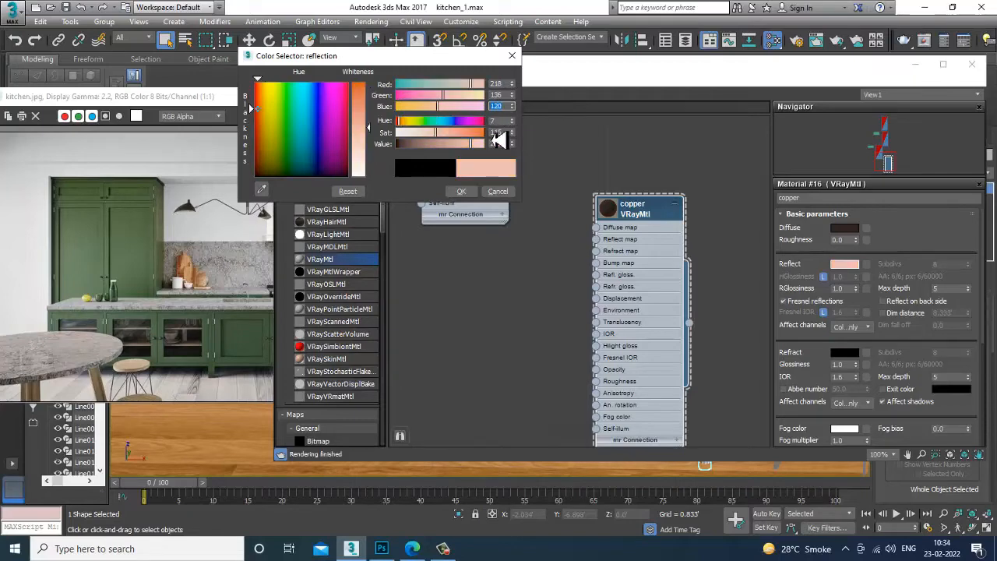
click(461, 193)
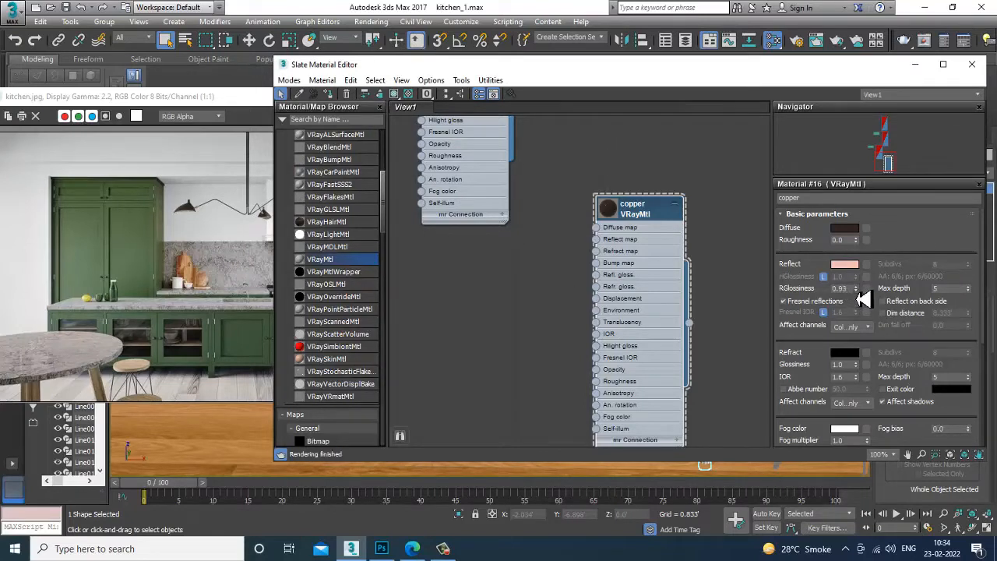
Set the copper material's reflection glossiness to 0.8, unlock its Fresnel IOR and set that to 10.
drag(864, 302, 866, 306)
click(824, 312)
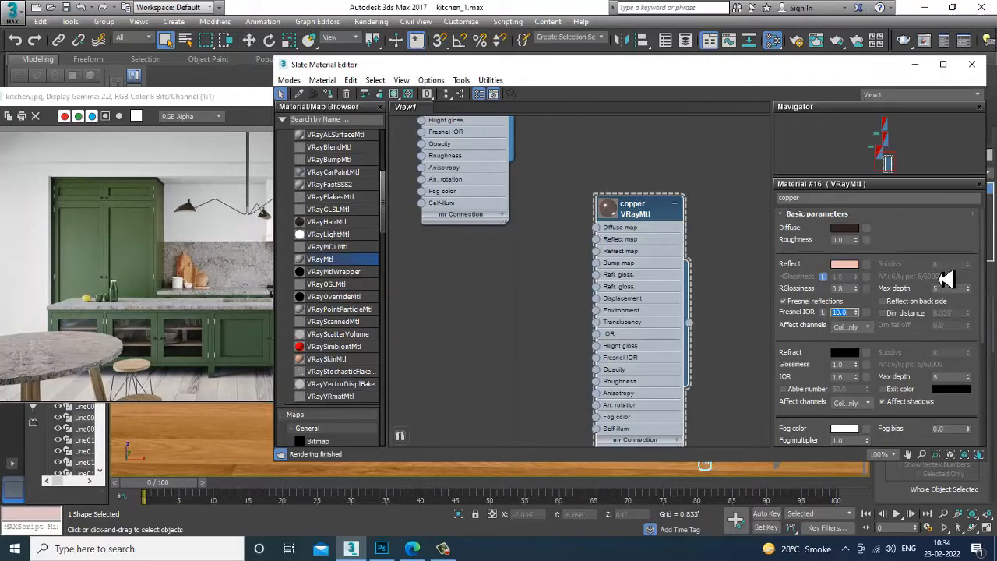
Enable Use local subdivs under Global DMC in the V-Ray render setup.
click(466, 33)
mouse_move(381, 21)
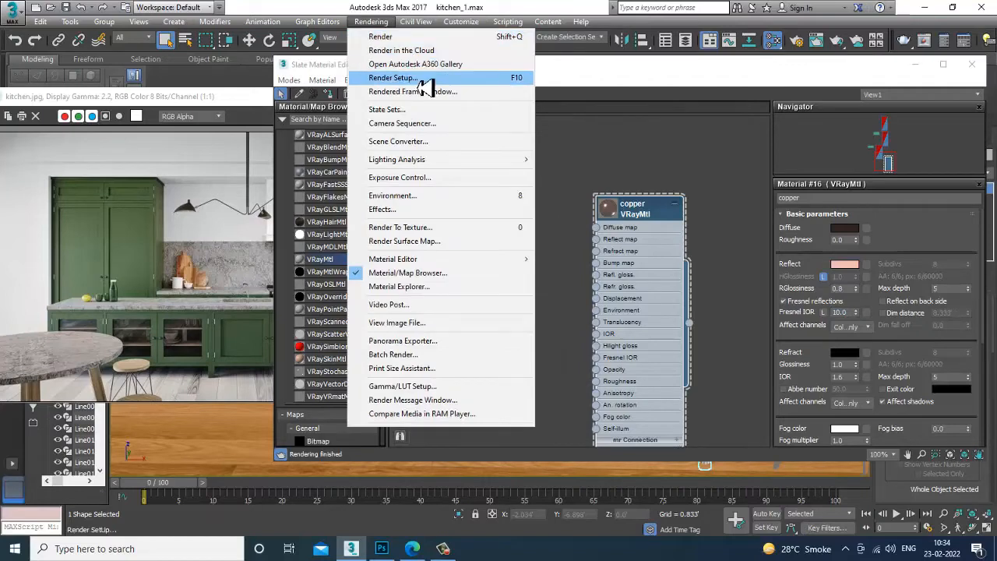
click(424, 81)
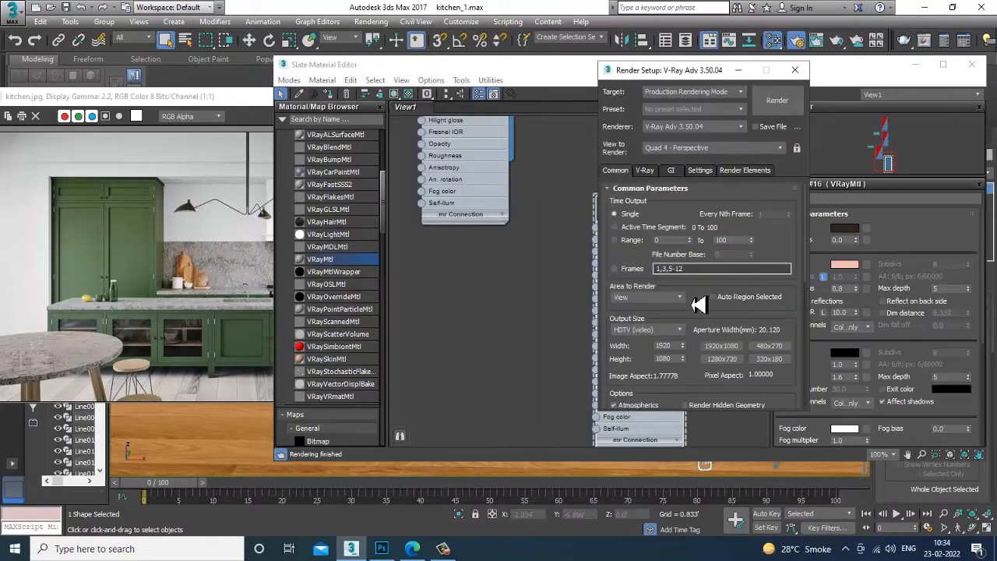
click(646, 170)
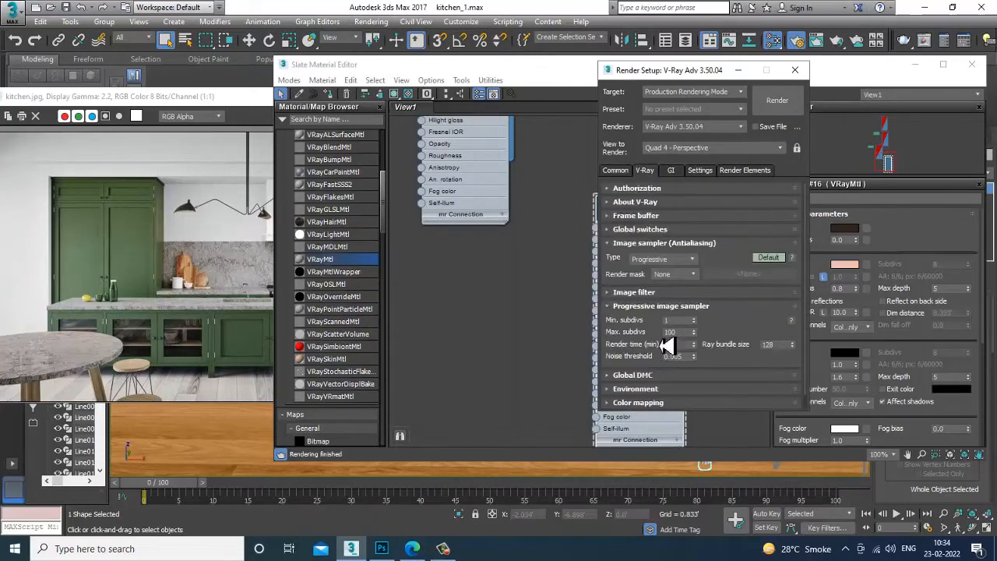
click(635, 292)
scroll(662, 343, down, 3)
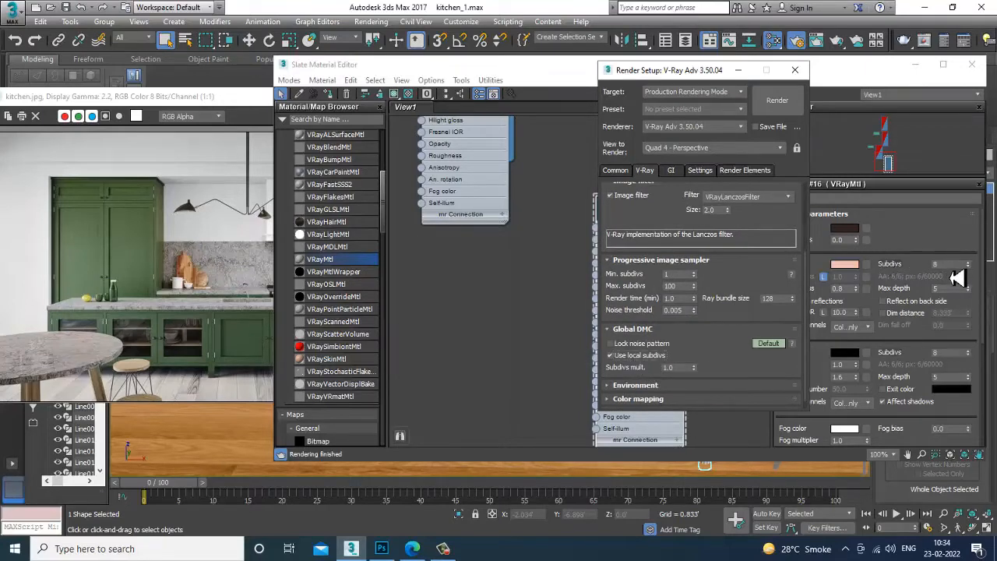
Set the copper material's reflection subdivs to 32 and max depth to 8, and assign it to the selected table leg.
click(950, 266)
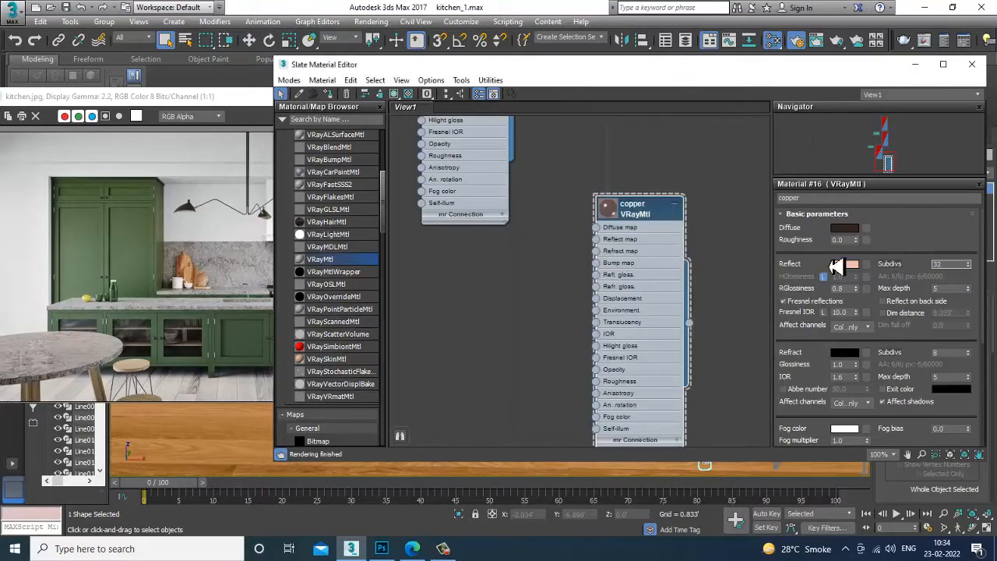
key(Tab)
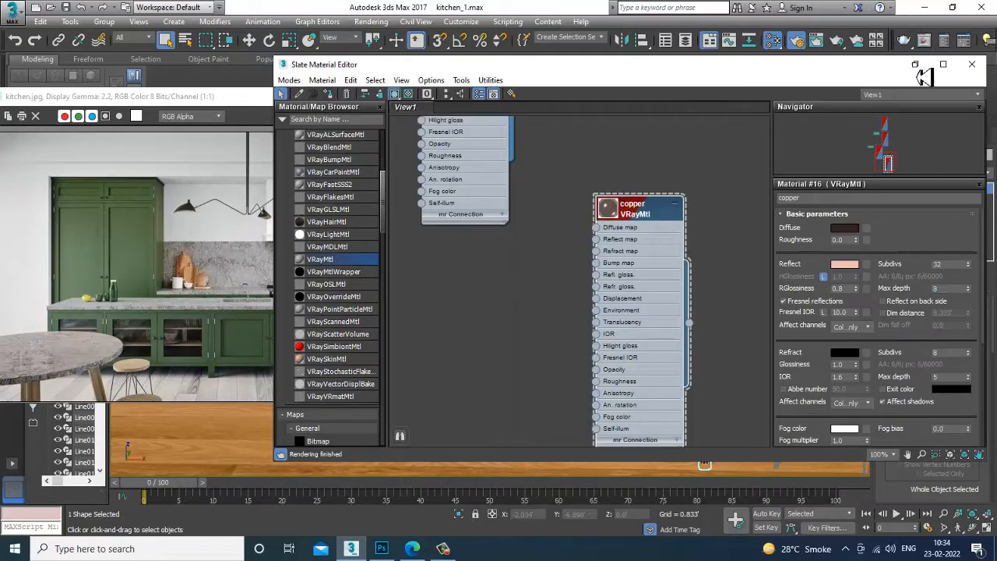
click(917, 63)
Select the other three legs of the round table and assign the copper material to them.
scroll(614, 292, down, 1)
scroll(594, 296, down, 5)
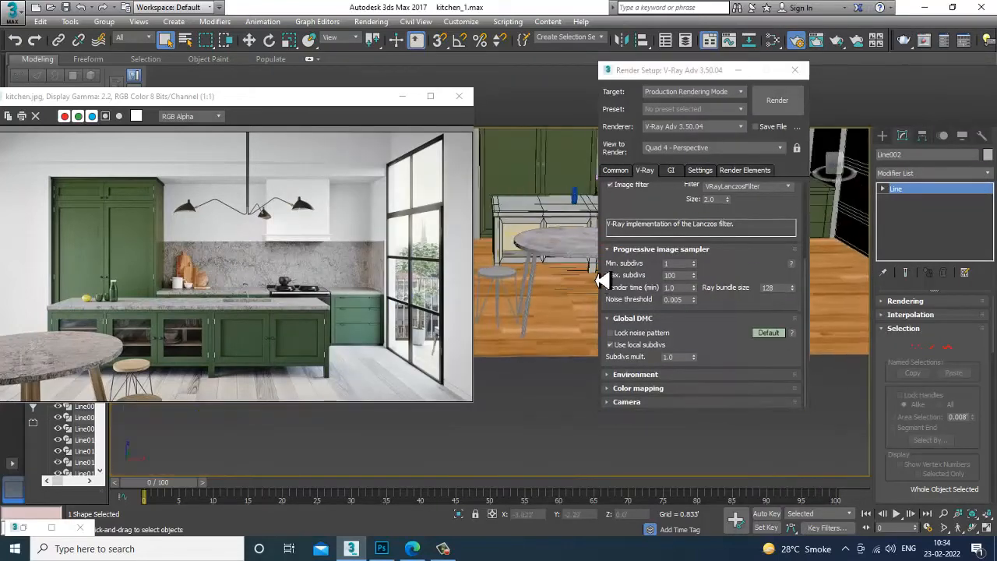
scroll(589, 304, down, 2)
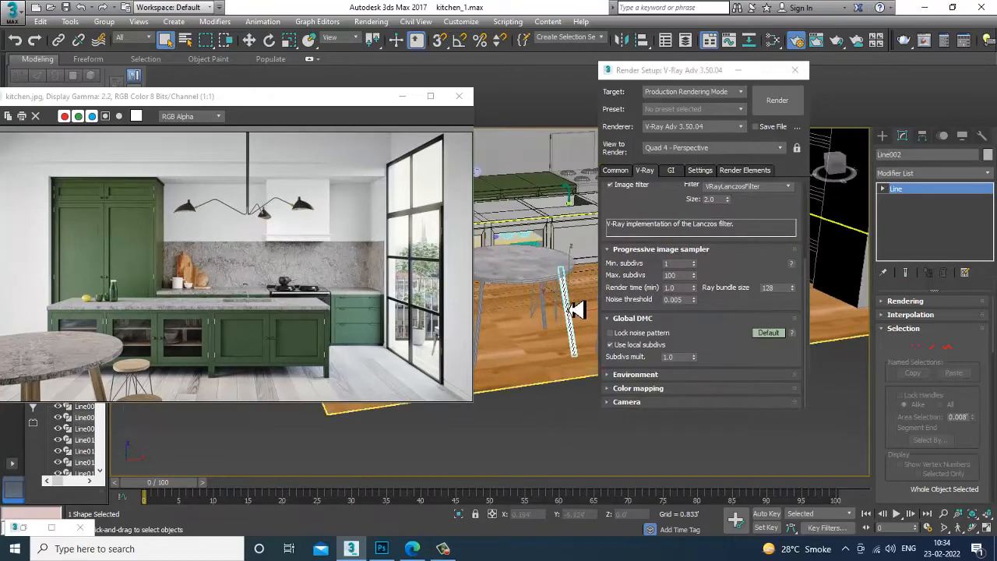
click(738, 69)
scroll(685, 316, up, 2)
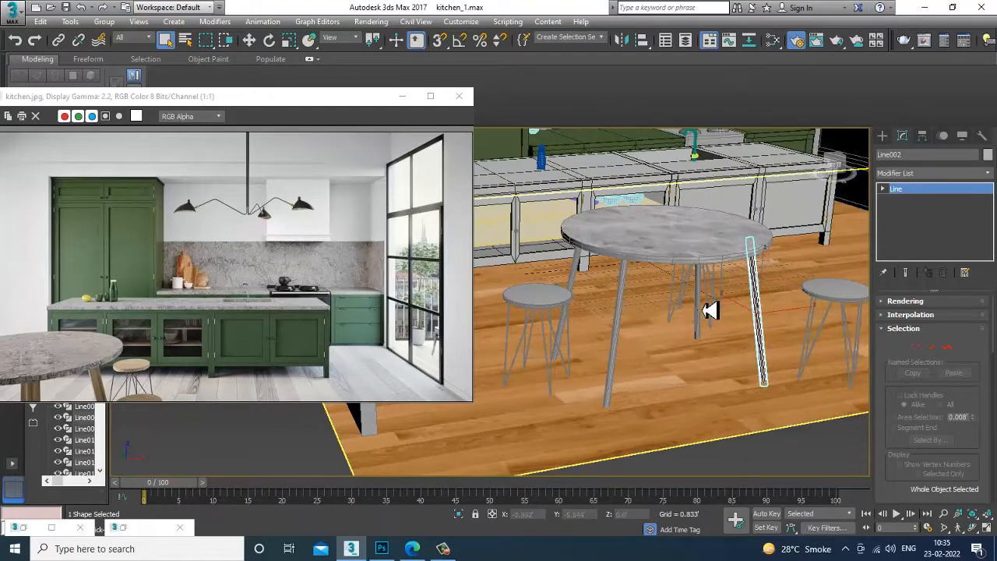
click(700, 312)
ctrl+click(625, 323)
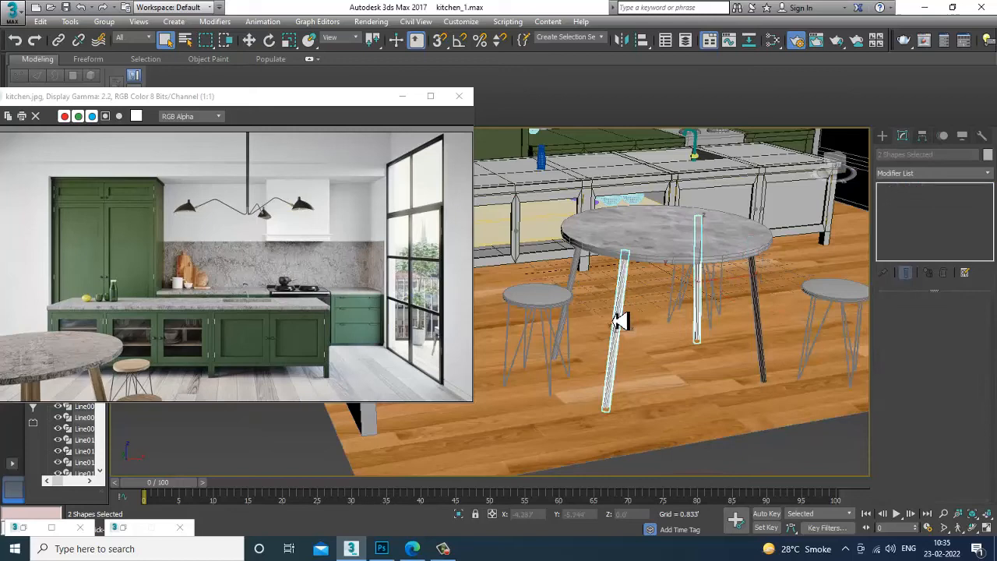
ctrl+click(580, 286)
middle_drag(756, 338, 662, 332)
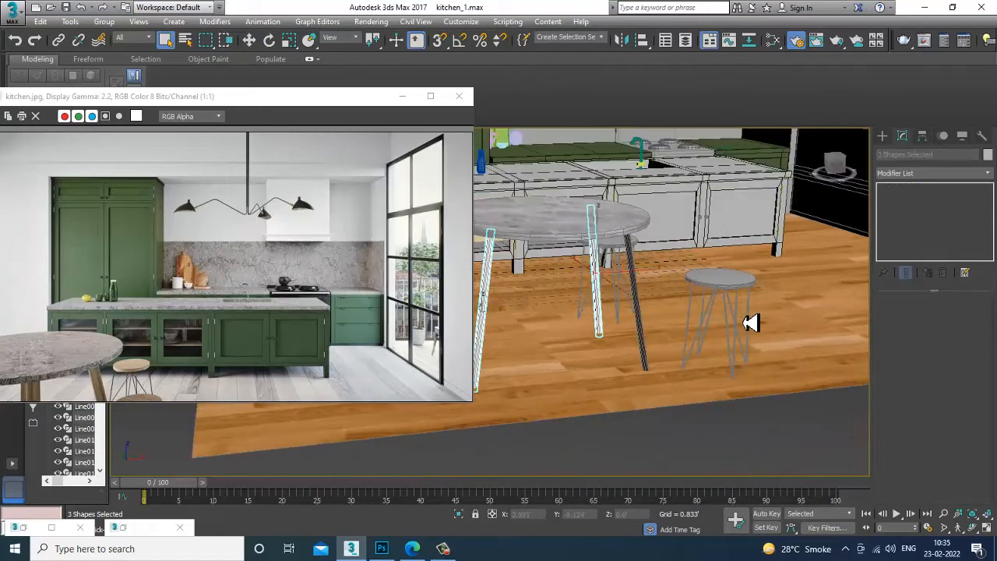
key(m)
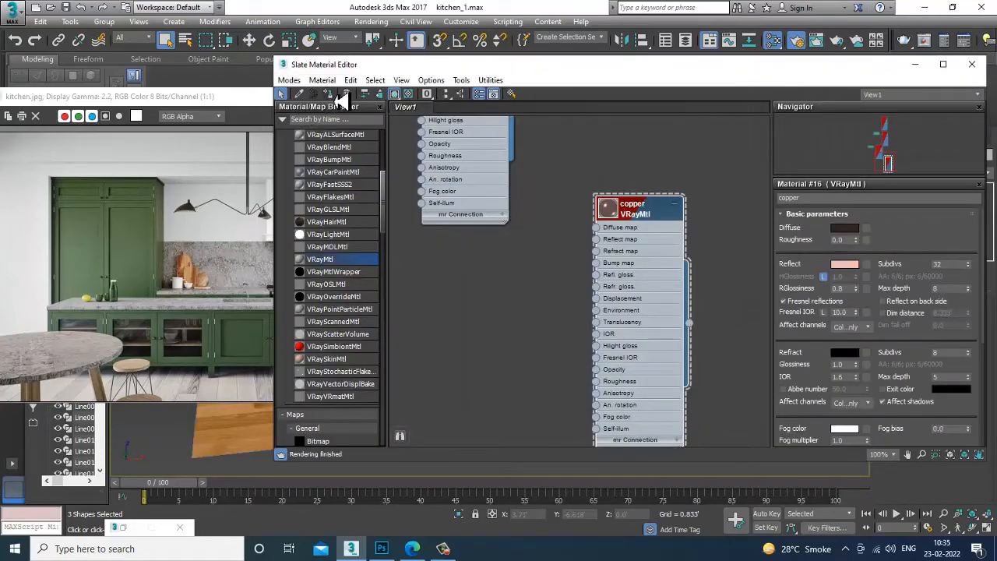
click(915, 64)
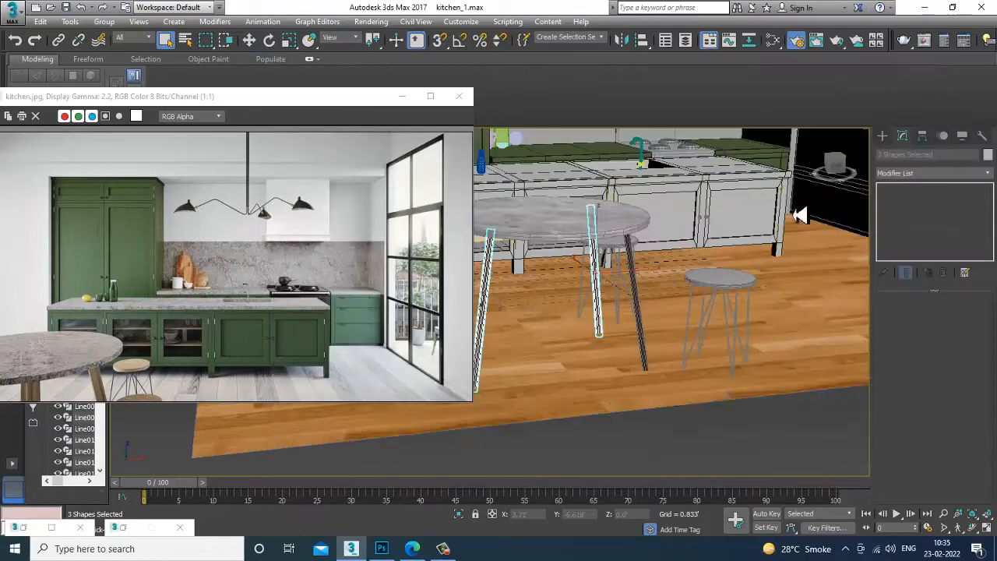
Examine the stools around the round table in the scene and in the kitchen reference image.
click(673, 458)
scroll(683, 332, up, 6)
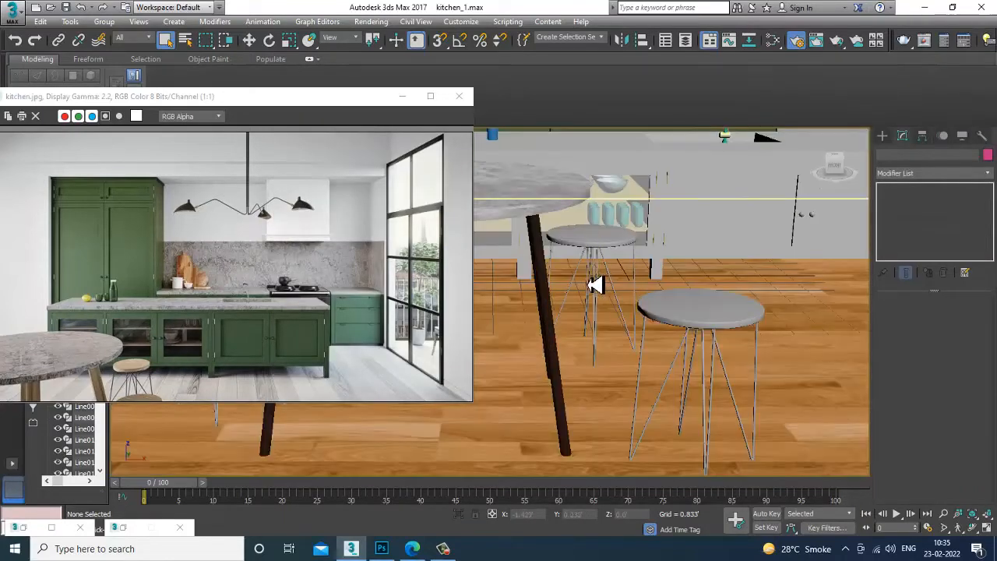
alt+middle_drag(596, 285, 643, 287)
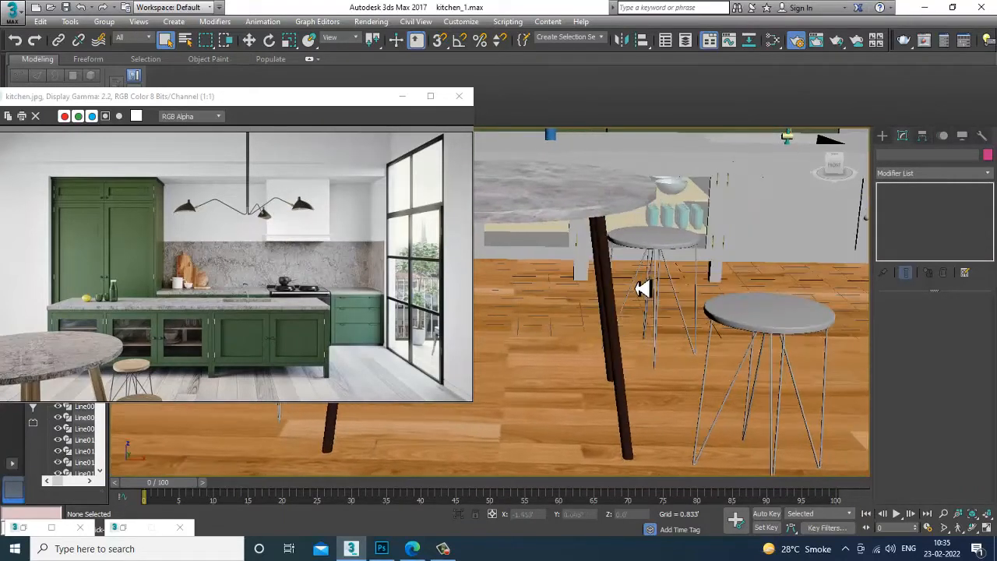
click(131, 369)
scroll(146, 385, up, 1)
middle_drag(150, 397, 186, 307)
scroll(193, 305, down, 1)
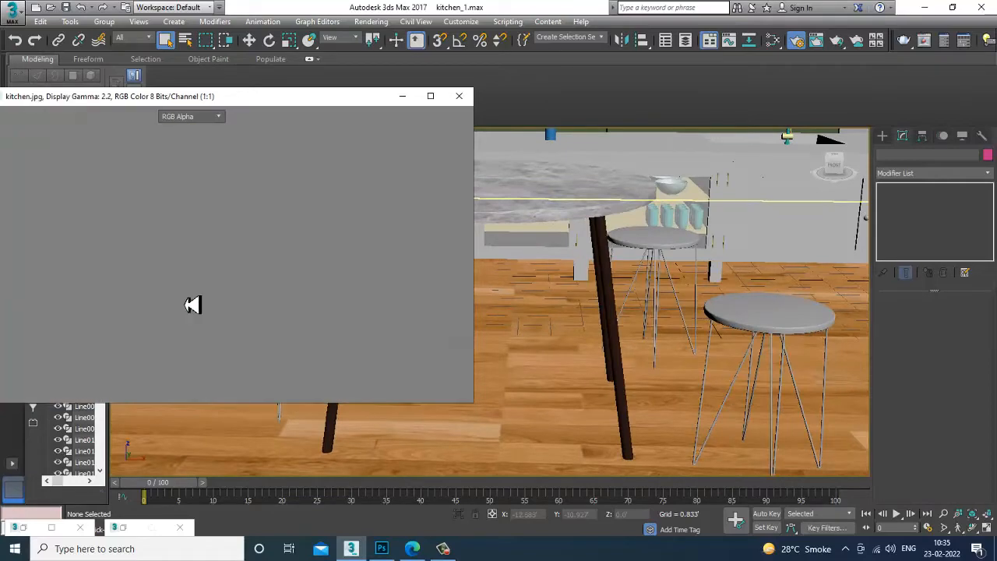
Select the round seat of the stool nearest the viewer and create a new VRayMtl named wood.
scroll(162, 345, up, 1)
alt+middle_drag(686, 336, 680, 416)
scroll(708, 345, down, 3)
click(671, 439)
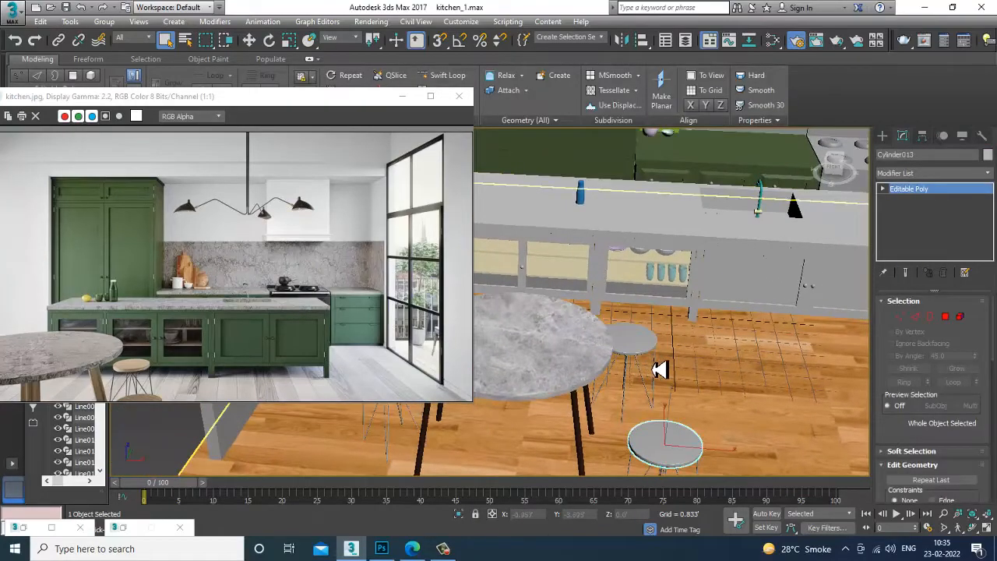
key(m)
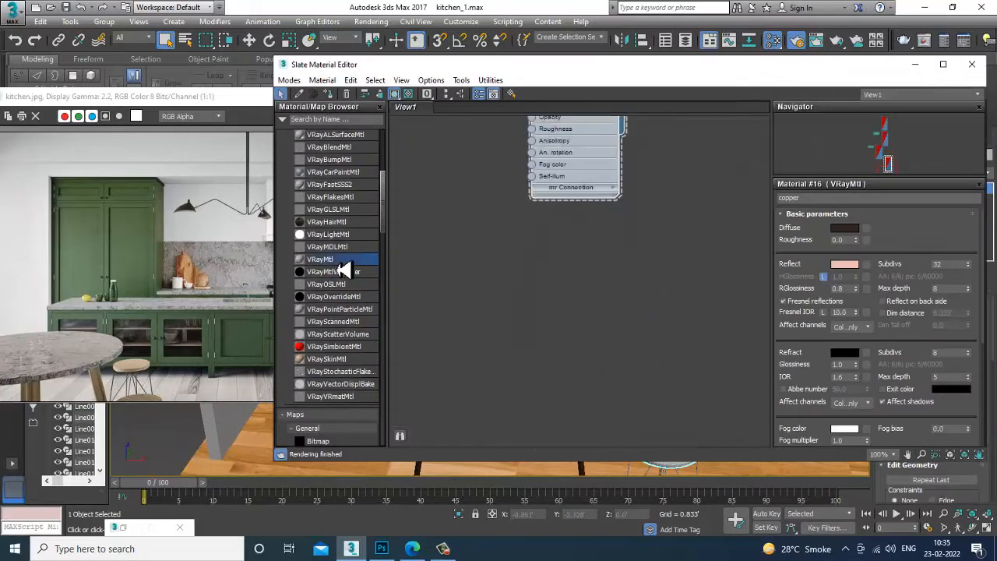
drag(345, 269, 507, 260)
double_click(499, 256)
click(802, 198)
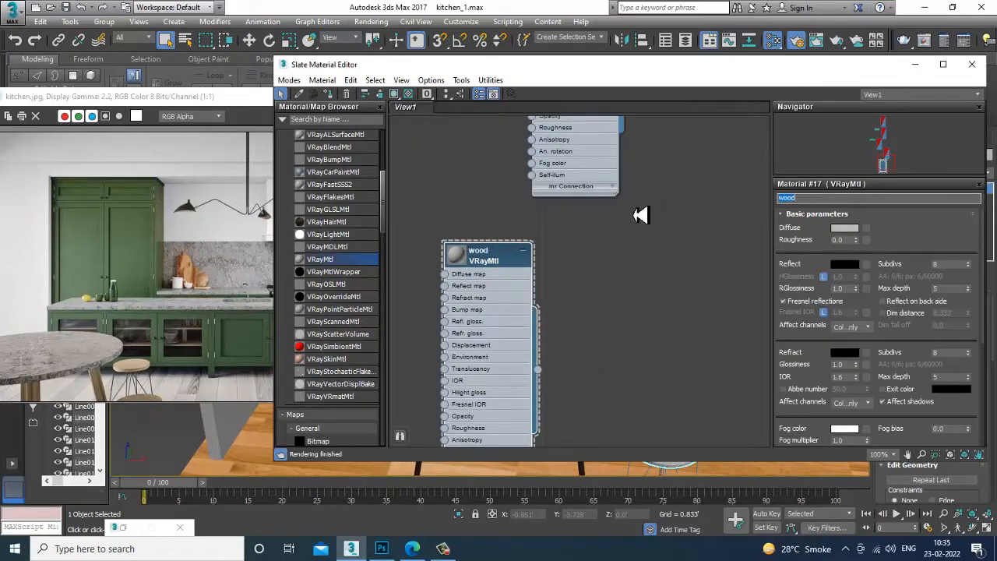
Load the light wood bitmap pf-bg6-ted1293 as the wood material's diffuse map and assign the material to the selected seat.
click(867, 228)
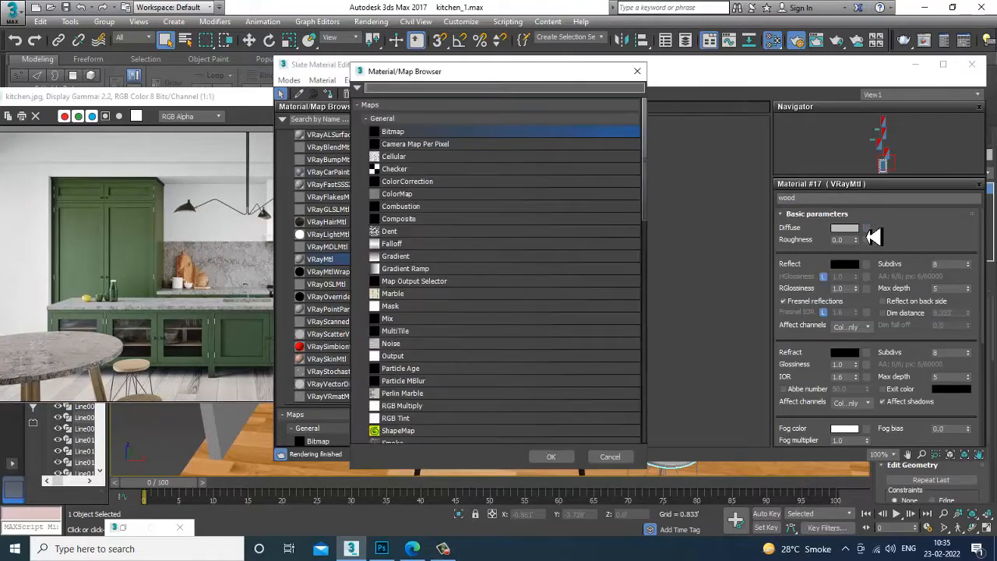
double_click(421, 134)
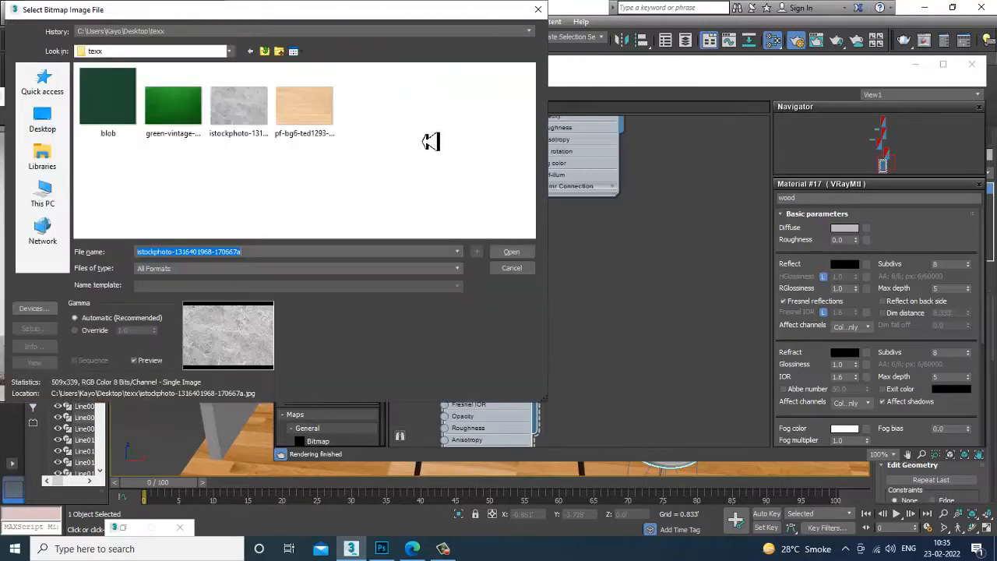
double_click(318, 122)
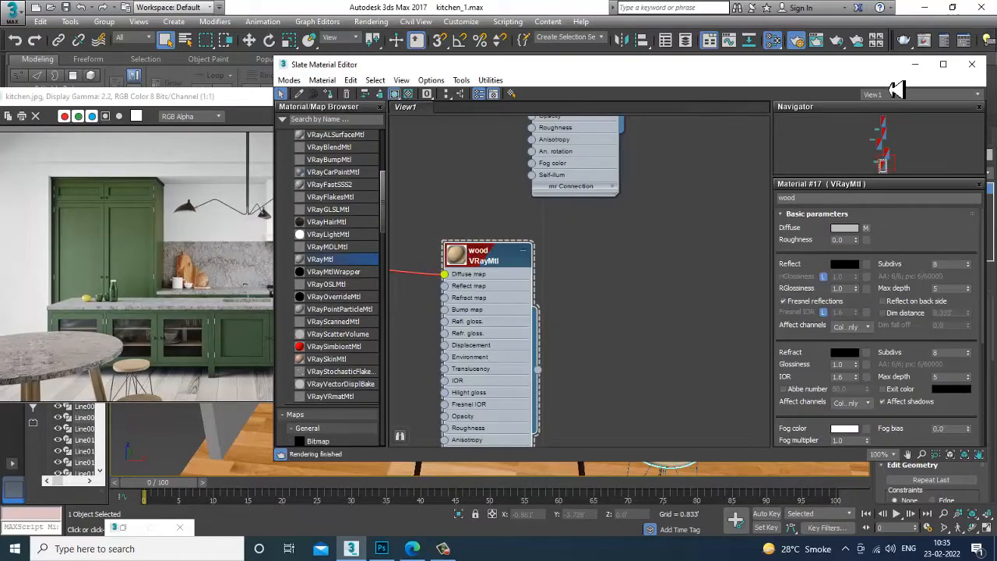
click(915, 66)
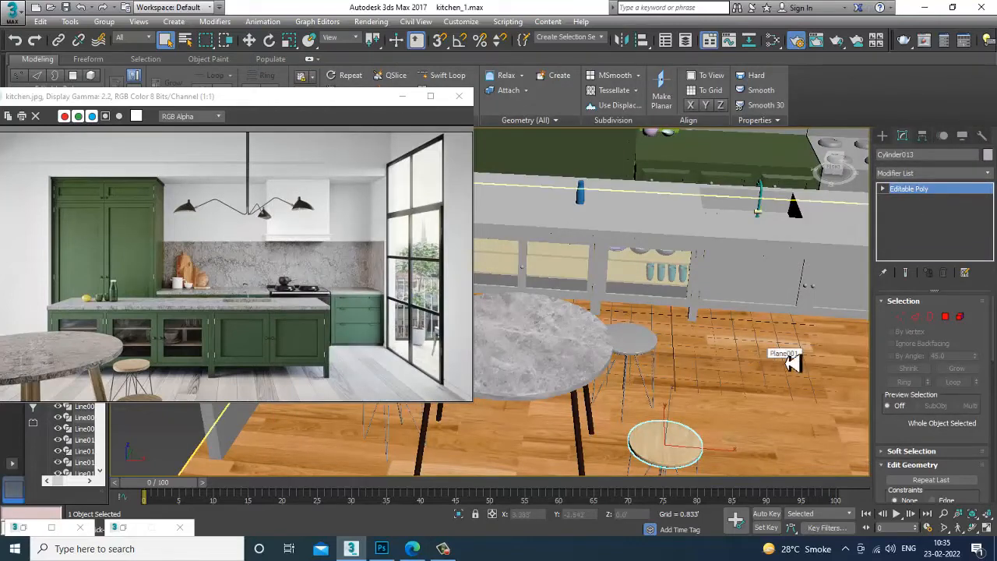
Add a UVW Map modifier with Box mapping to the front stool's seat.
click(925, 173)
key(u)
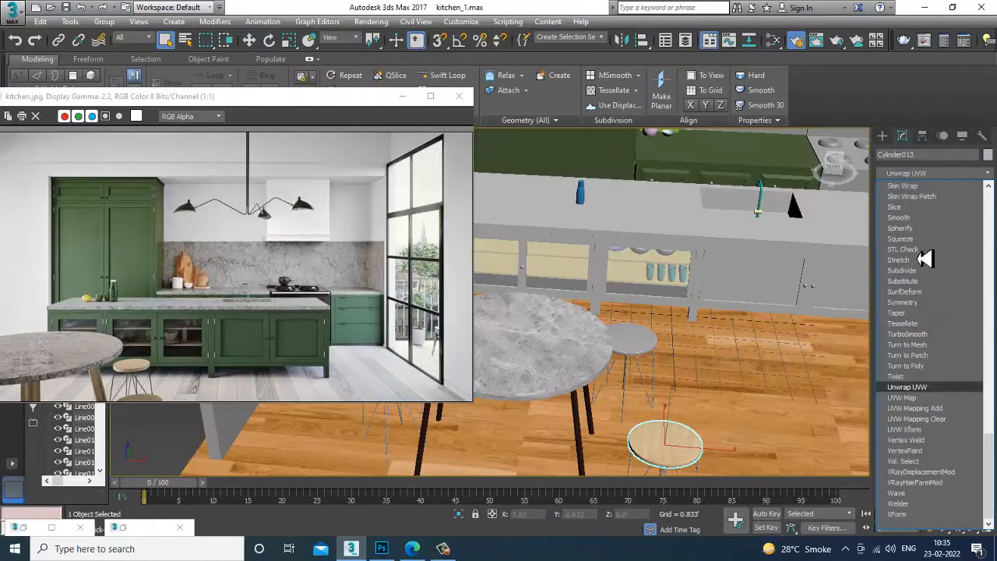
click(921, 399)
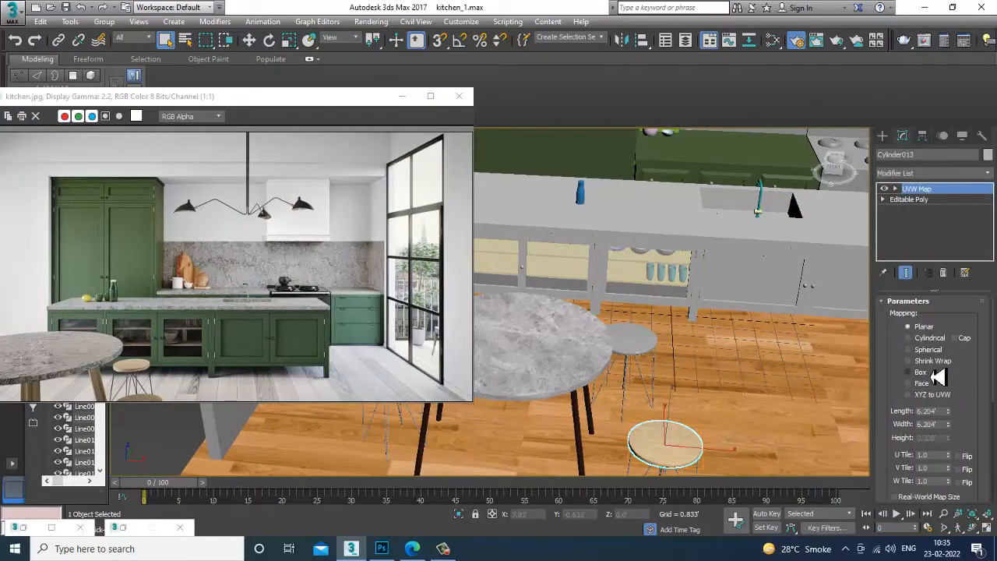
click(920, 372)
scroll(633, 346, up, 8)
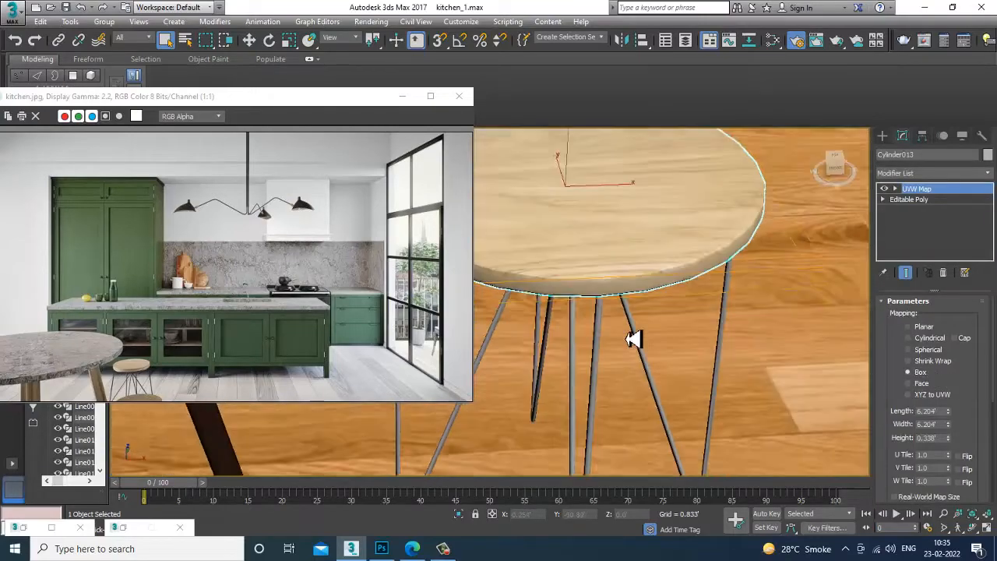
scroll(653, 358, down, 5)
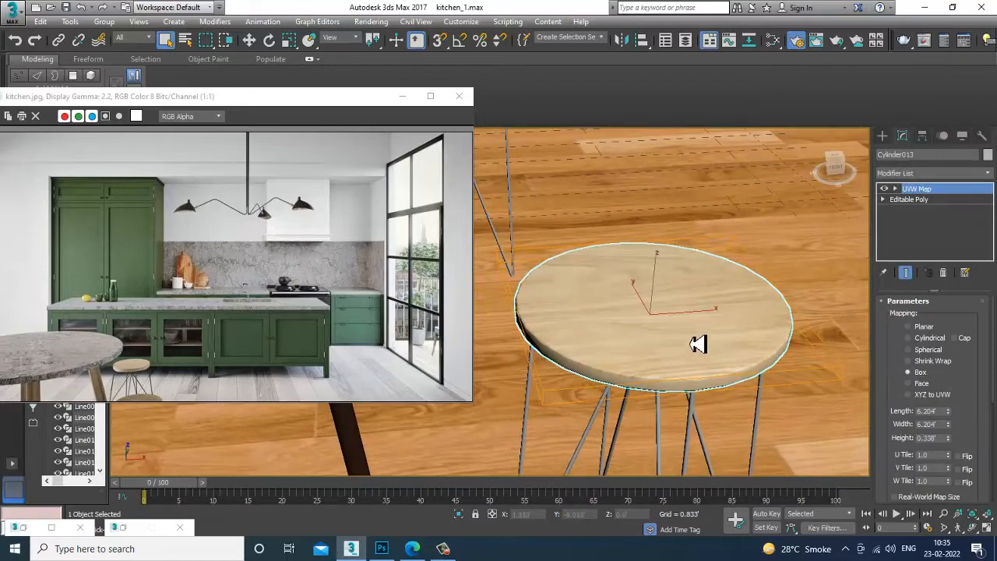
middle_drag(715, 339, 685, 433)
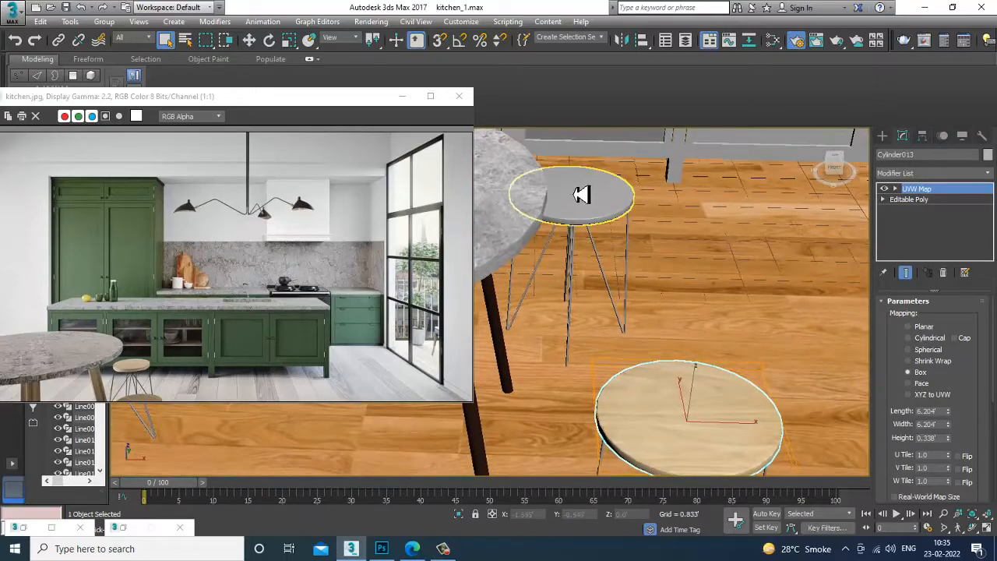
Assign the wood material to the seat of the stool behind the table and add a UVW Map modifier with Box mapping.
click(580, 196)
key(m)
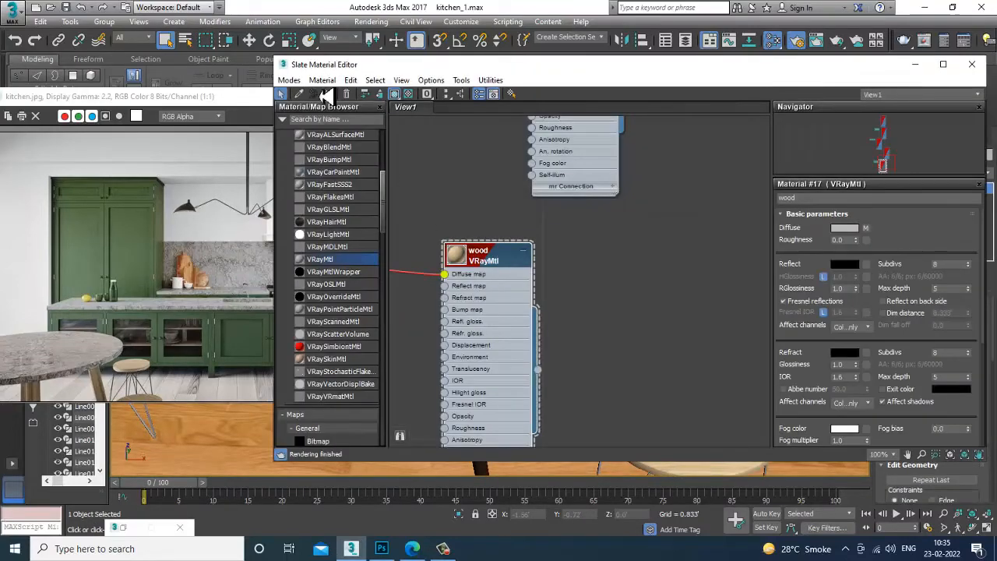
click(914, 64)
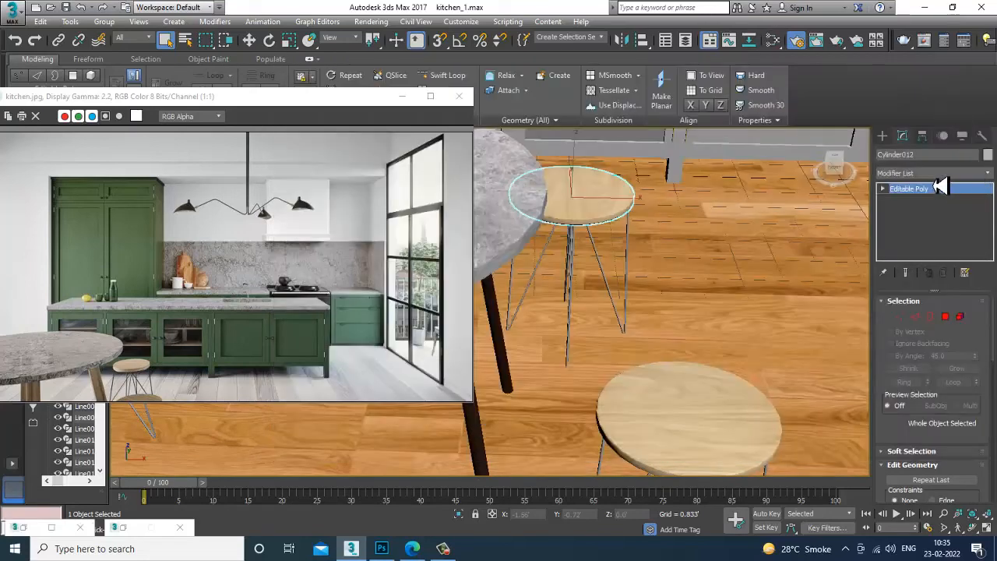
click(934, 173)
scroll(919, 327, down, 10)
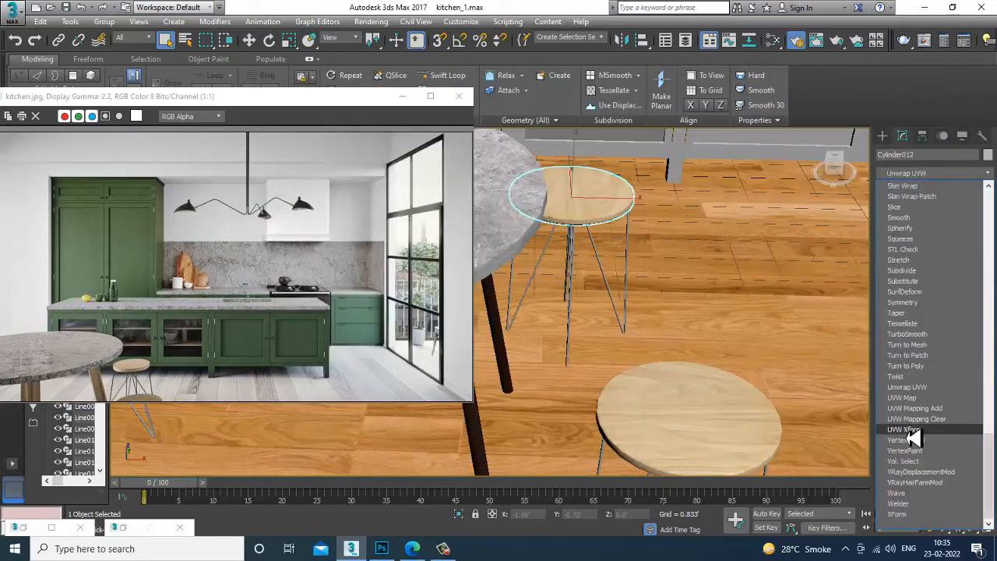
click(913, 411)
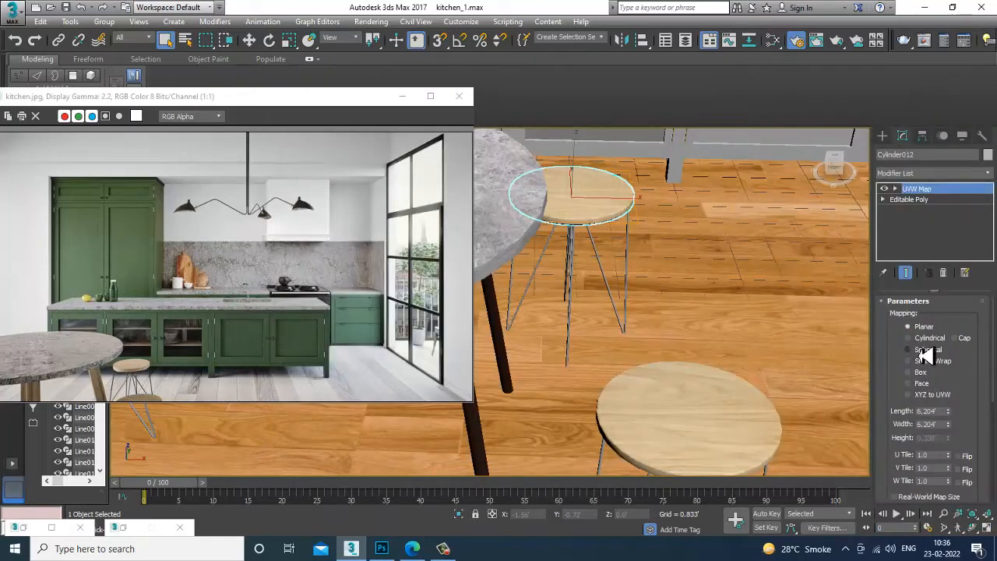
click(921, 372)
Select all four wire legs of the front stool and assign the copper material to them.
alt+middle_drag(696, 388, 803, 363)
scroll(667, 295, down, 3)
click(794, 363)
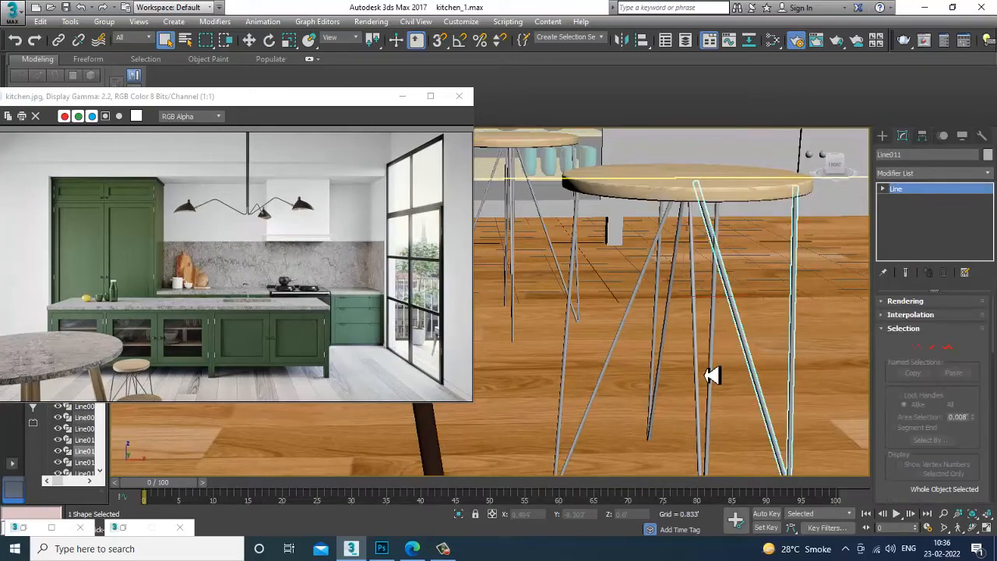
ctrl+click(719, 372)
ctrl+click(663, 363)
ctrl+click(629, 345)
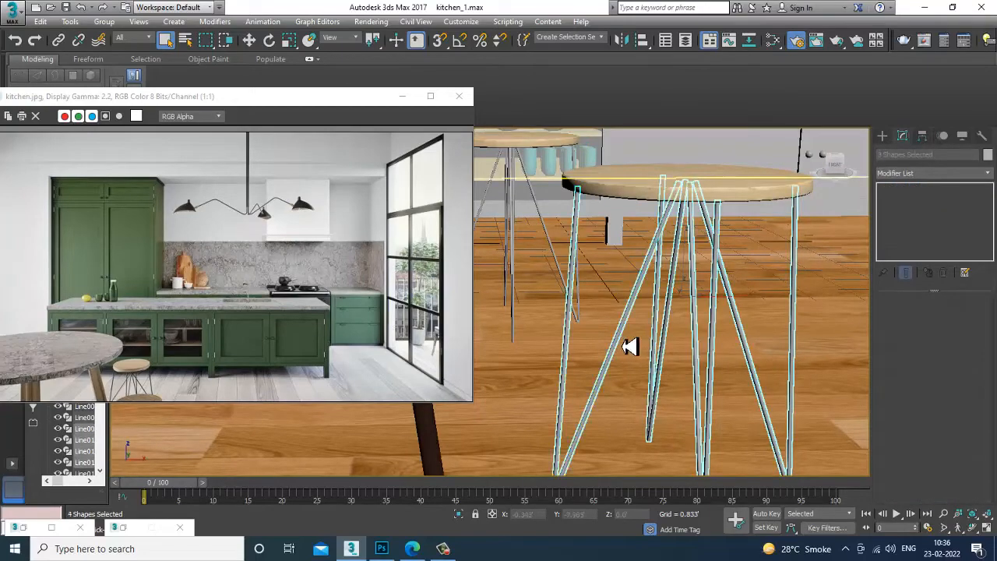
scroll(663, 285, up, 3)
scroll(662, 285, down, 5)
scroll(540, 263, up, 4)
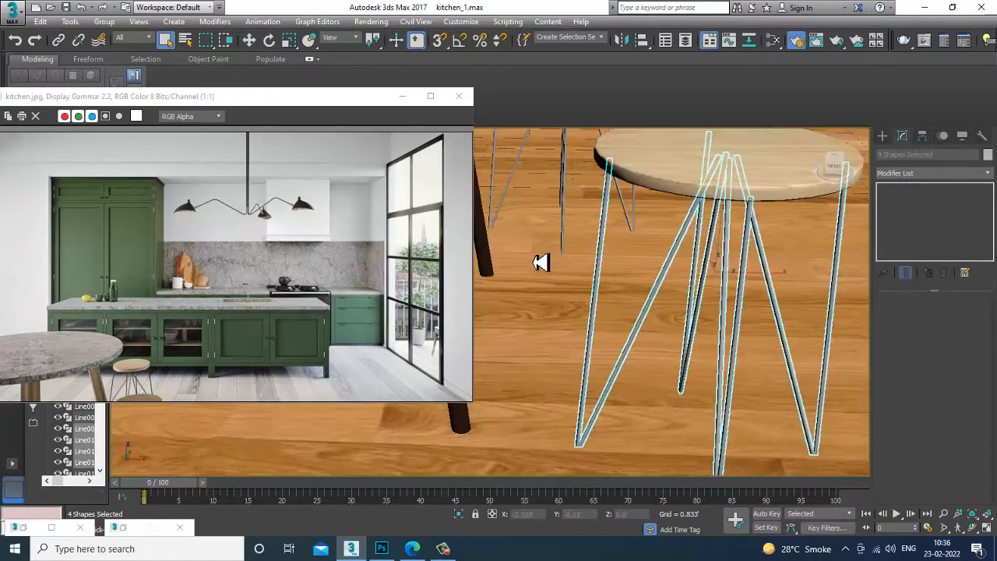
scroll(613, 285, down, 4)
key(m)
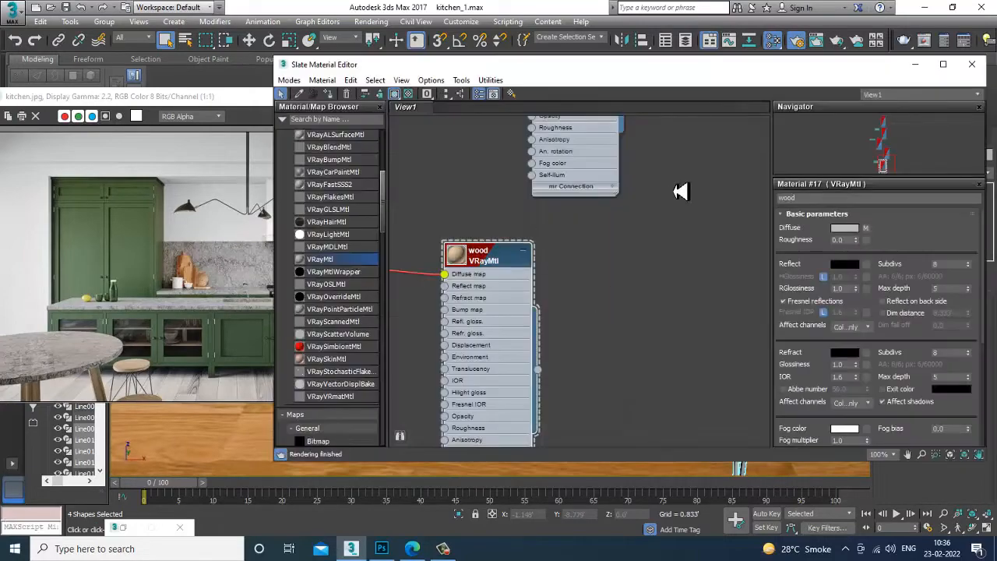
middle_drag(681, 191, 725, 345)
middle_drag(685, 196, 698, 319)
click(643, 234)
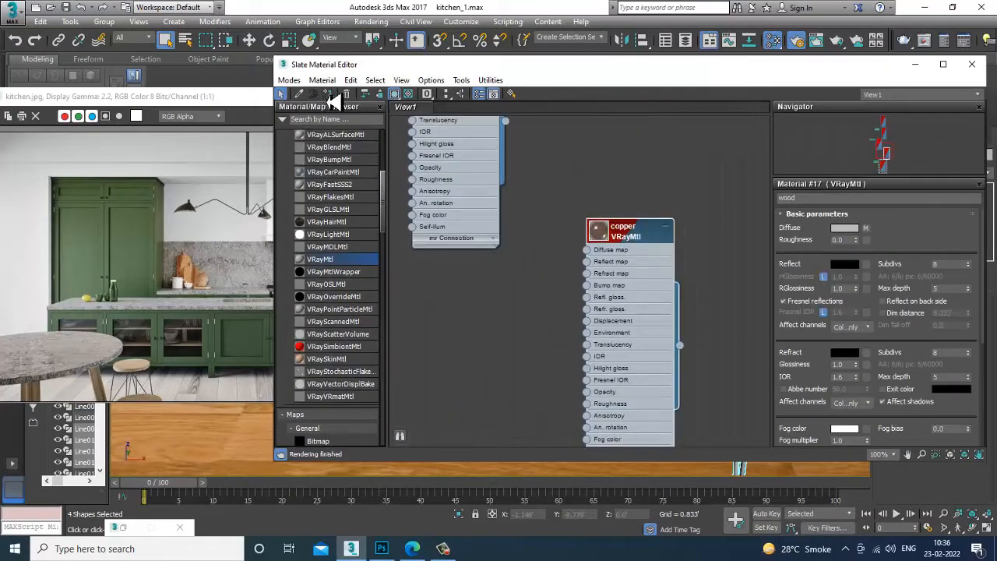
click(915, 63)
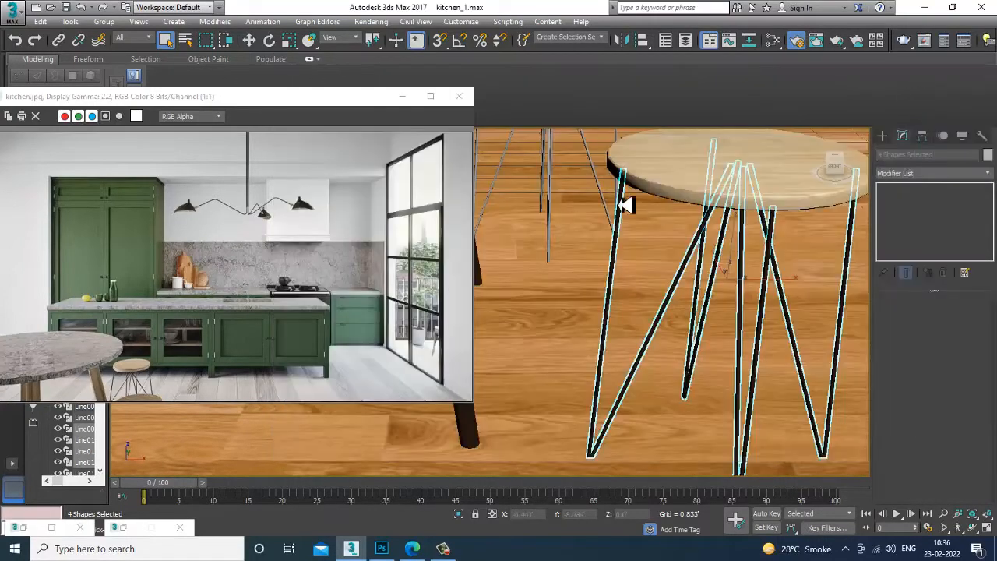
Select all four wire legs of the stool behind the table, assign the copper material to them, and clear the selection.
click(549, 201)
middle_drag(619, 207, 666, 274)
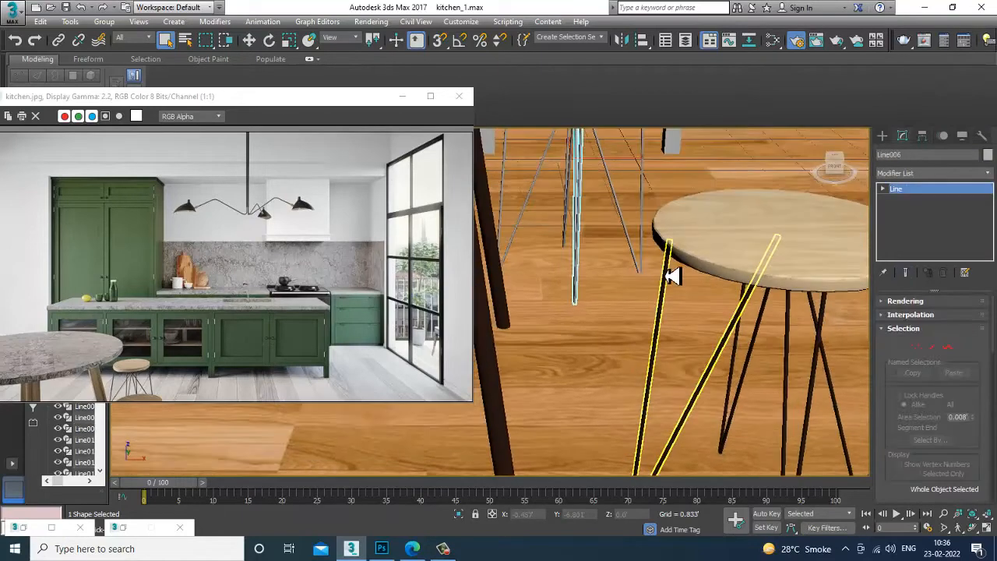
ctrl+click(621, 210)
ctrl+click(567, 196)
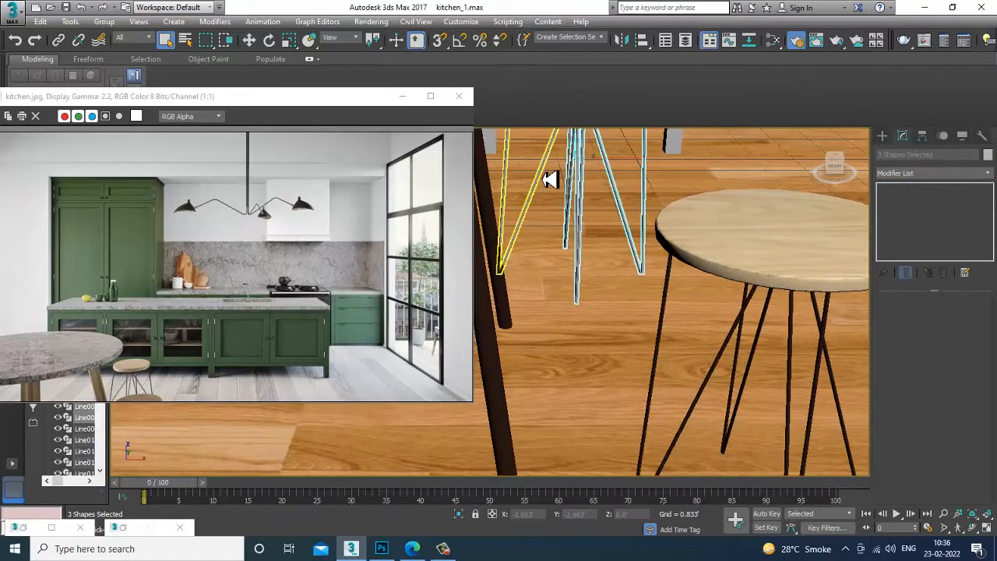
key(m)
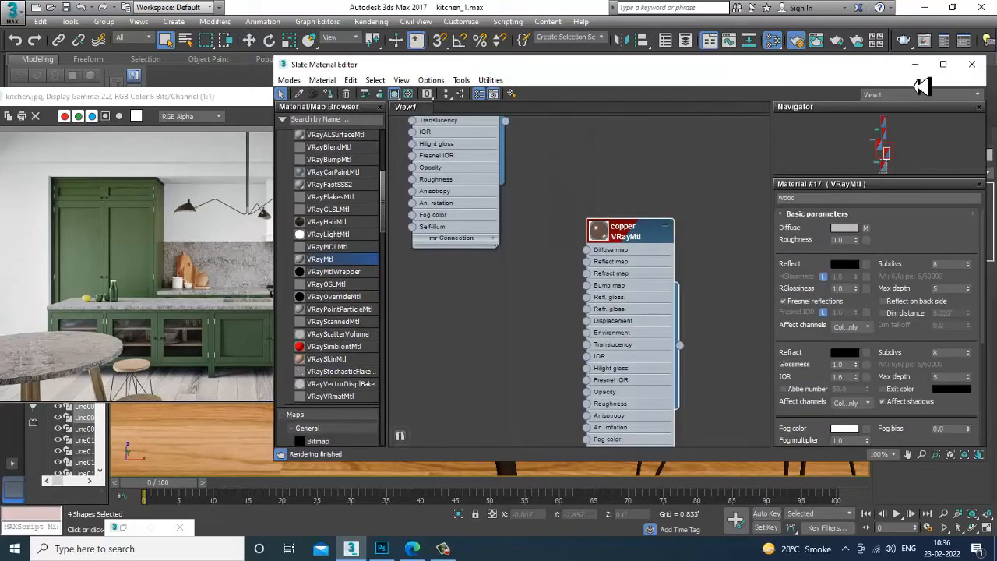
click(915, 66)
scroll(617, 251, down, 6)
click(642, 345)
scroll(679, 249, down, 1)
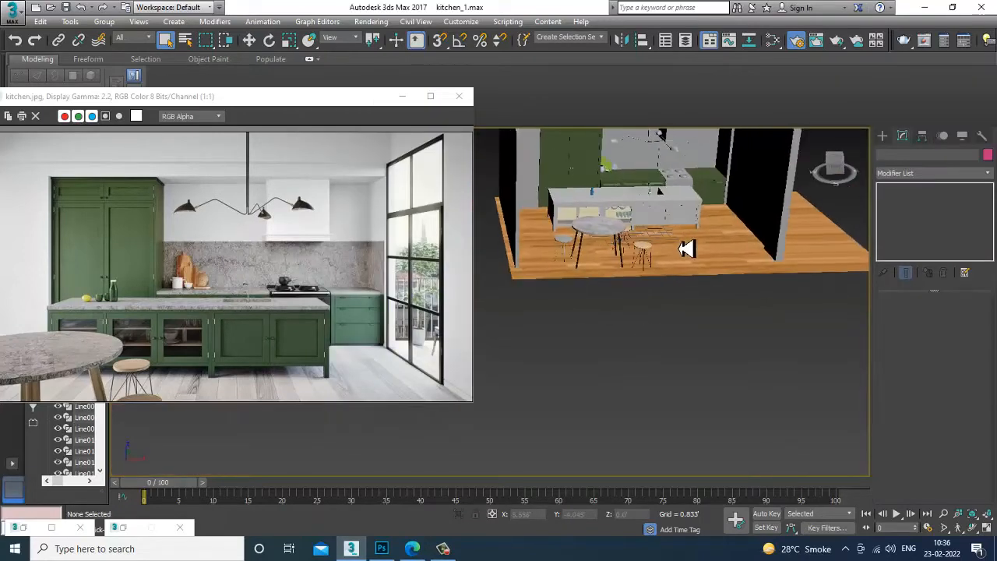
Select the seat of the remaining grey stool beside the round table and assign the wood material to it.
scroll(621, 308, up, 8)
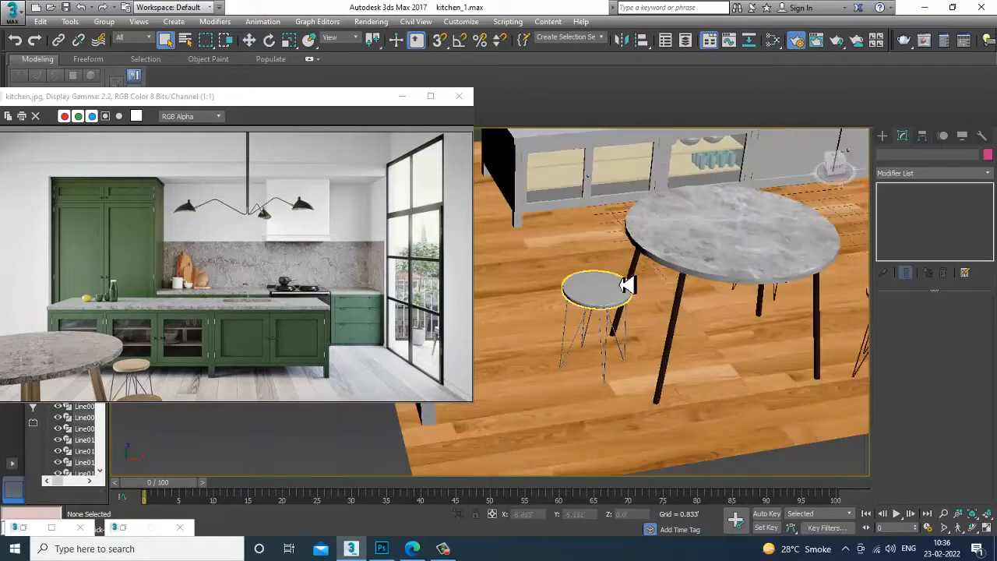
alt+middle_drag(621, 285, 583, 319)
click(596, 307)
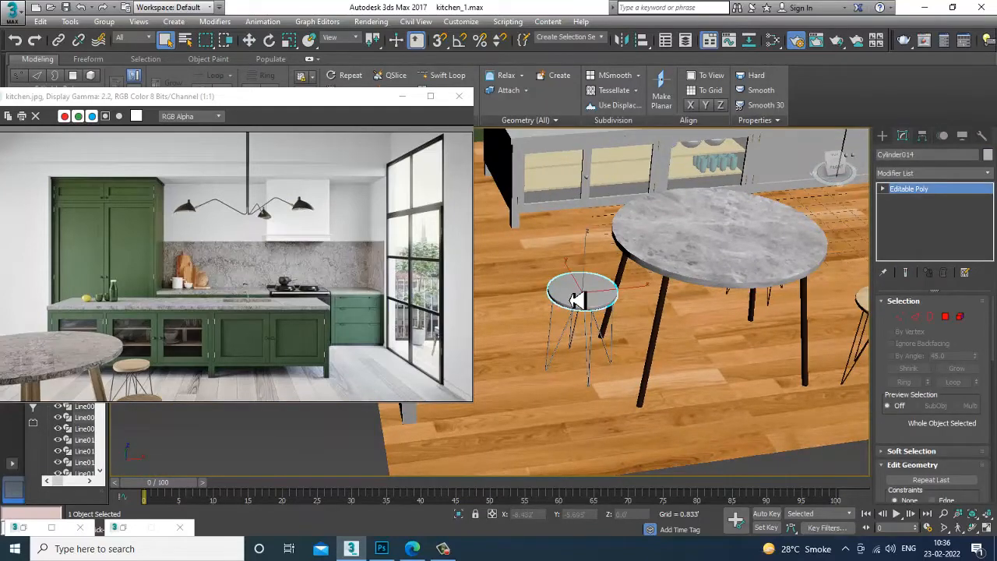
key(m)
middle_drag(537, 124, 549, 314)
middle_drag(641, 354, 613, 173)
scroll(625, 270, down, 1)
middle_drag(651, 378, 649, 139)
click(548, 328)
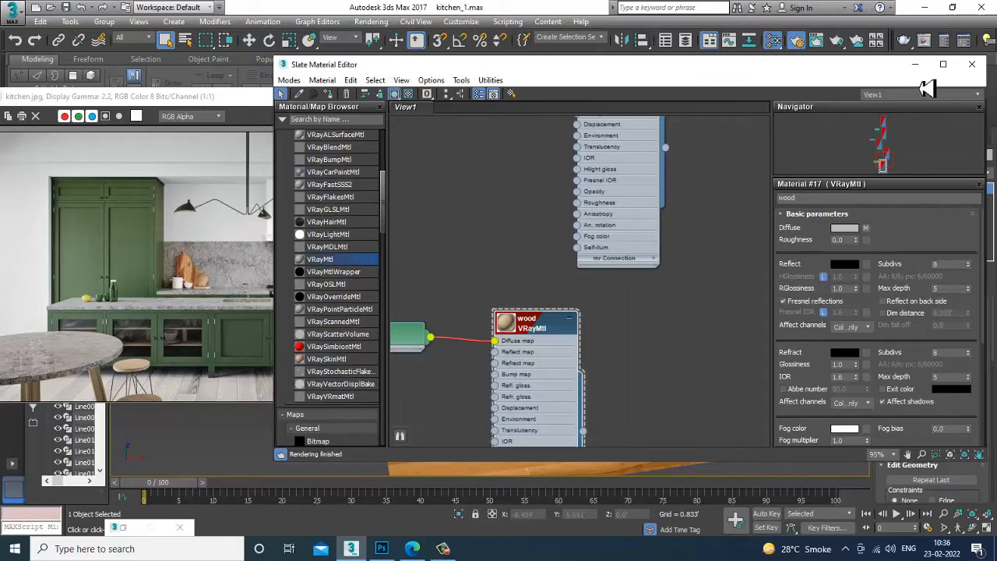
click(915, 64)
Add a UVW Map modifier with Box mapping to the third stool's seat.
click(927, 172)
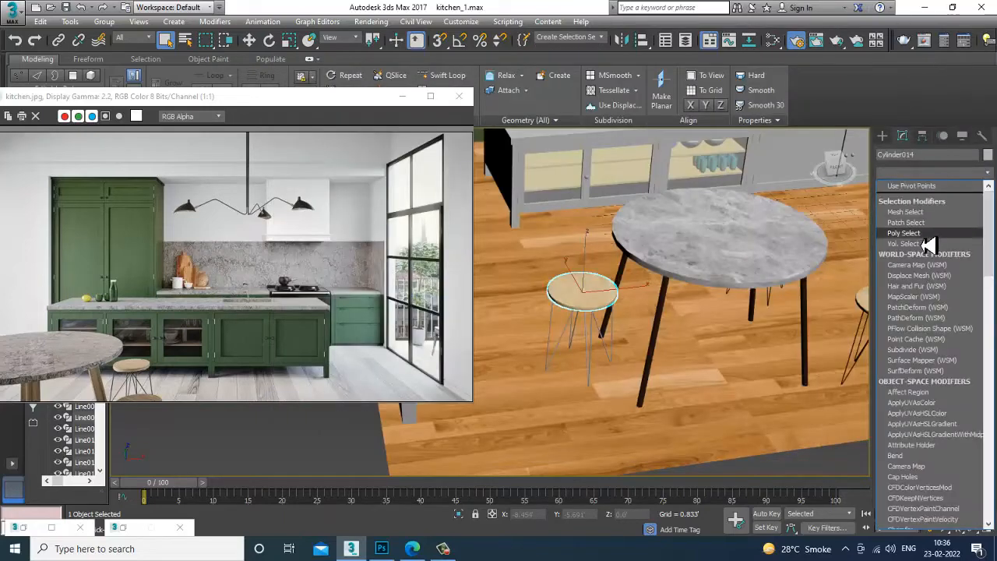
scroll(919, 312, down, 15)
click(915, 395)
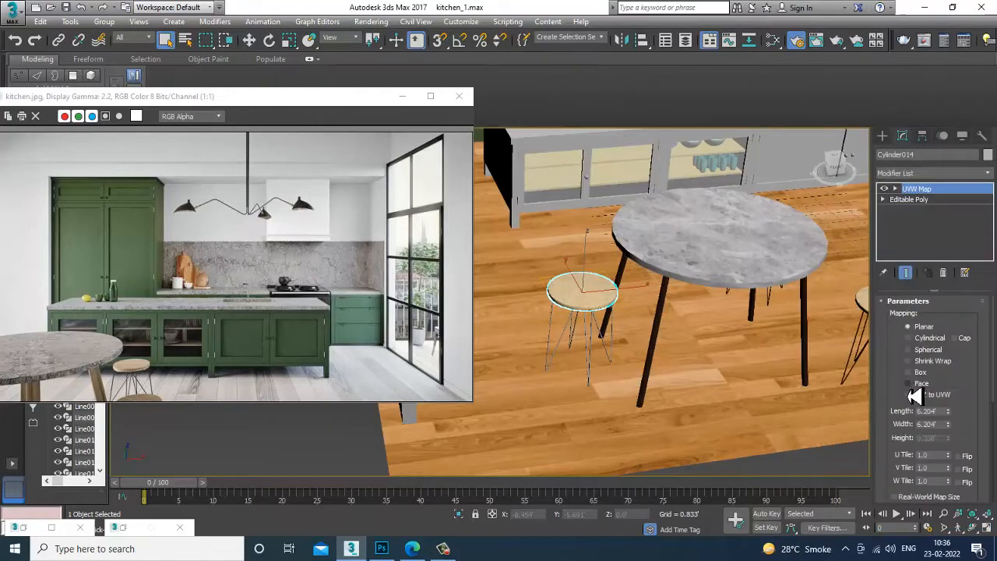
click(920, 372)
Select all four wire legs of the third stool, assign the copper material to them, and clear the selection.
alt+middle_drag(717, 378, 630, 327)
scroll(625, 327, up, 5)
click(542, 348)
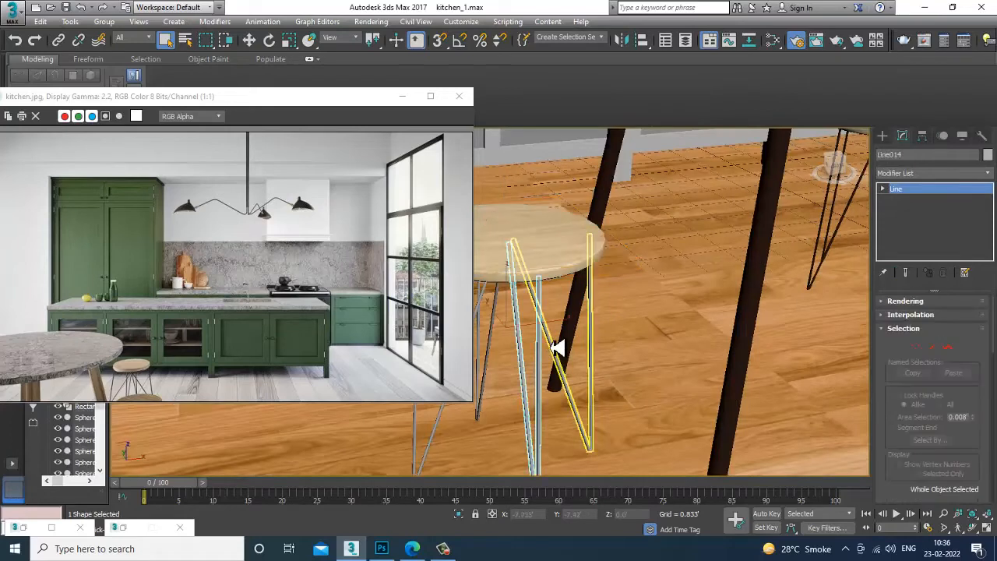
ctrl+click(552, 347)
alt+middle_drag(551, 347, 597, 343)
ctrl+click(592, 341)
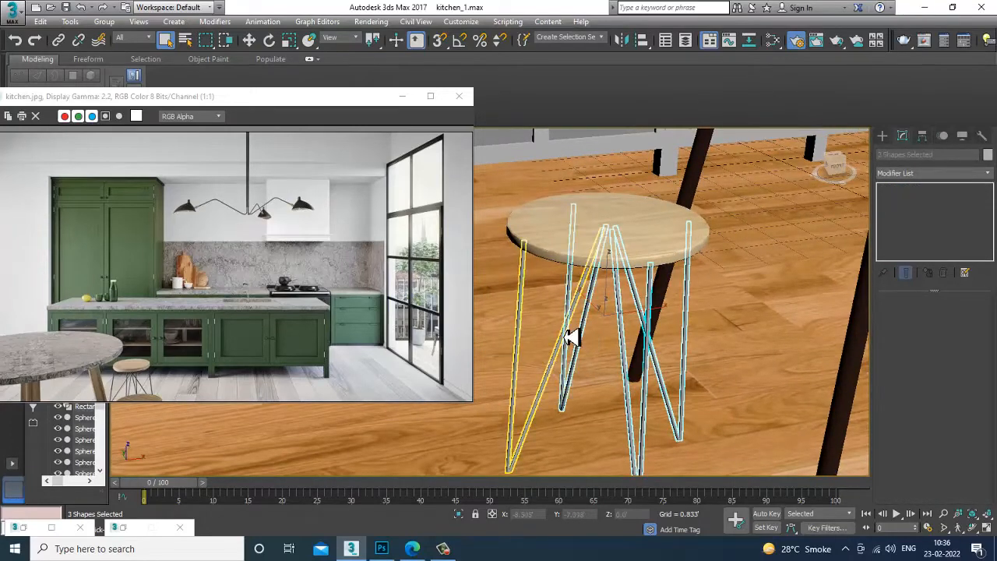
key(m)
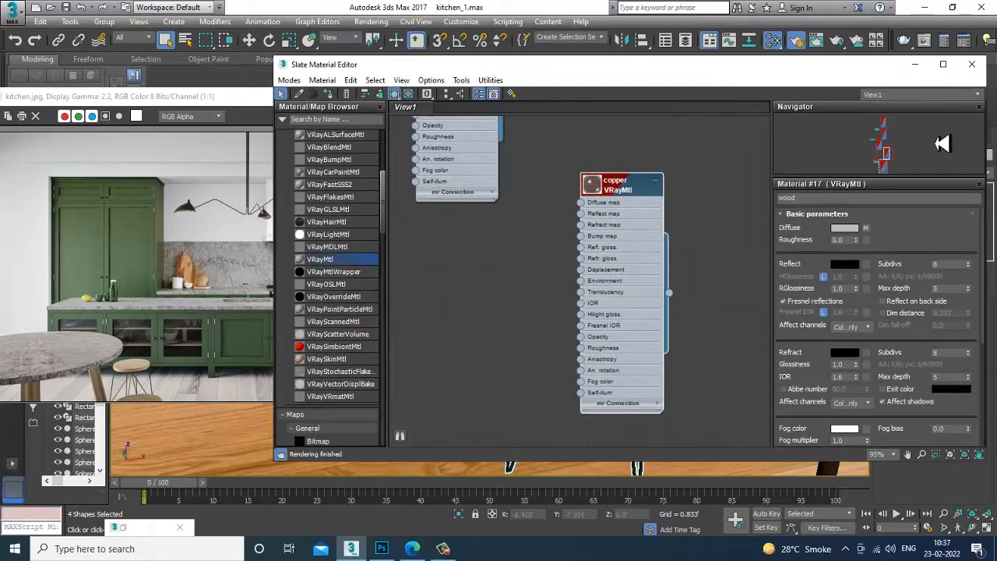
click(915, 63)
scroll(619, 307, down, 8)
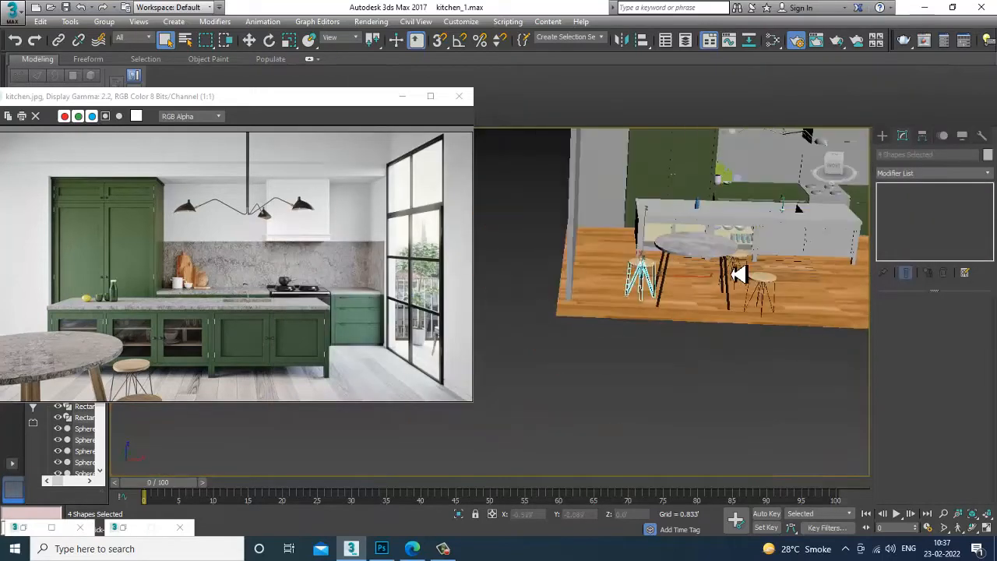
click(592, 453)
Examine the kitchen cabinets and island from several angles against the reference image to plan the green finish.
alt+middle_drag(592, 454, 624, 406)
scroll(624, 404, up, 5)
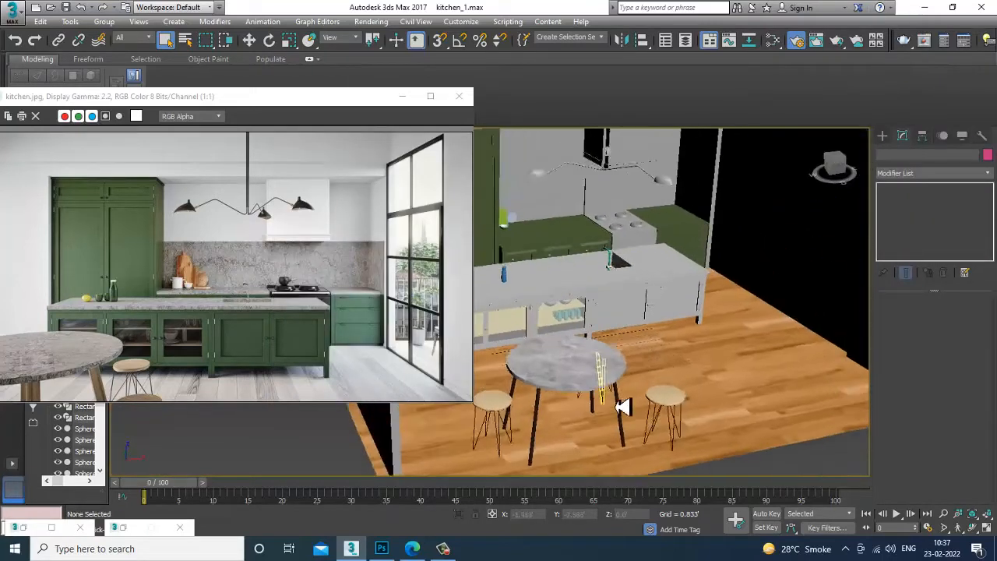
scroll(600, 321, down, 4)
alt+middle_drag(601, 321, 606, 340)
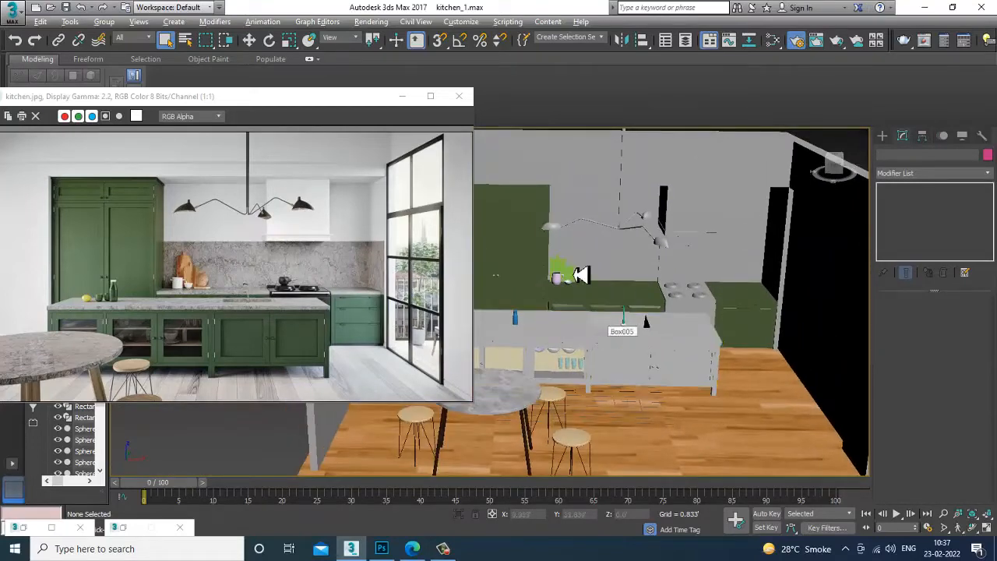
alt+middle_drag(579, 273, 567, 290)
middle_drag(549, 267, 645, 313)
click(534, 285)
scroll(603, 315, up, 4)
Switch to Photoshop and open green-vintage-wood-background.jpg from the texx folder on the Desktop.
click(389, 548)
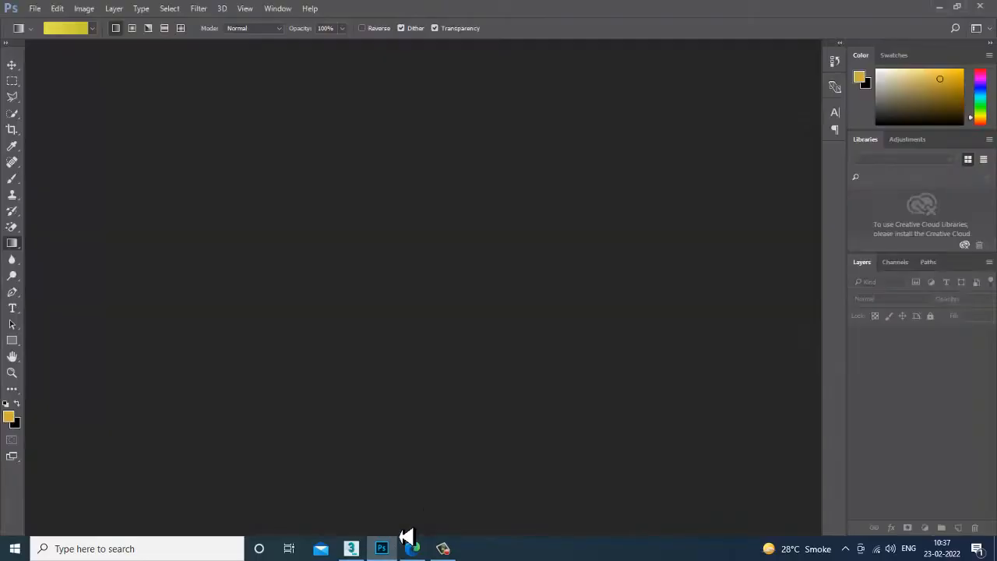
click(35, 9)
click(35, 8)
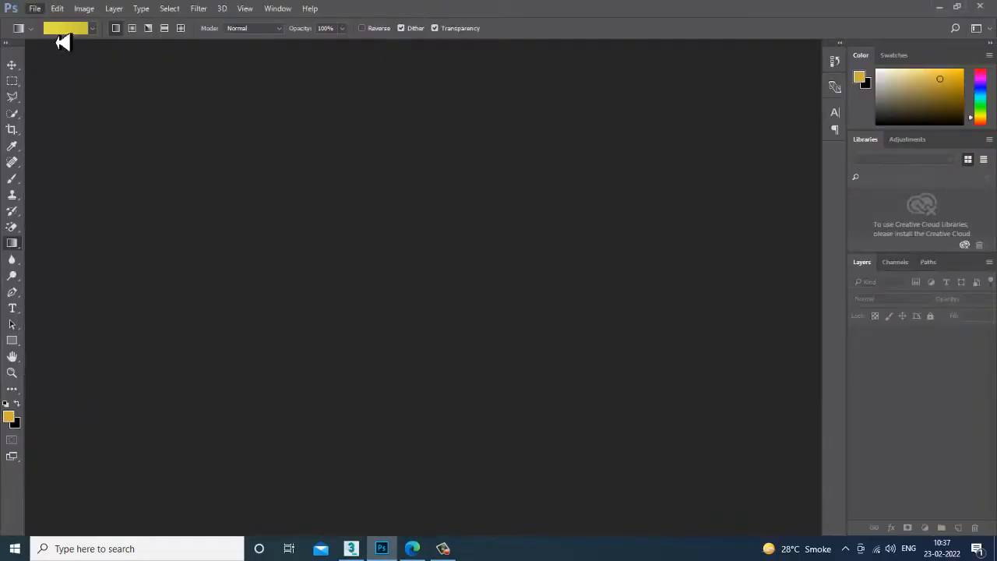
key(ctrl+o)
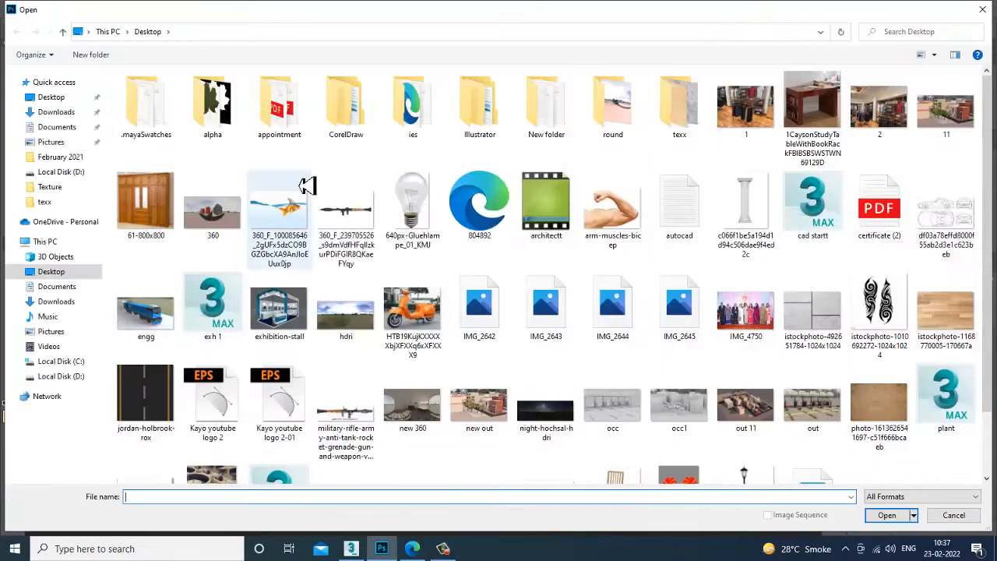
click(531, 310)
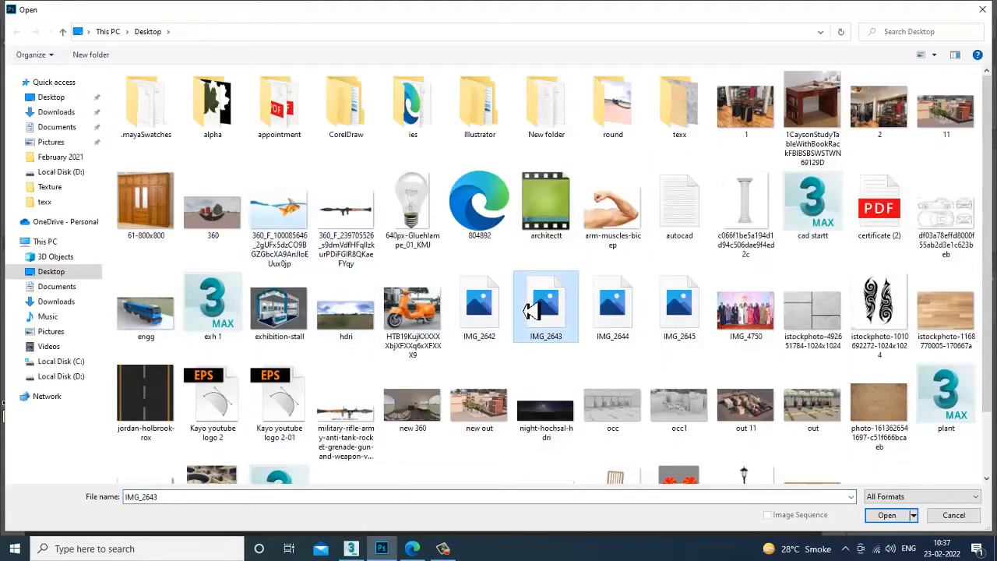
click(545, 474)
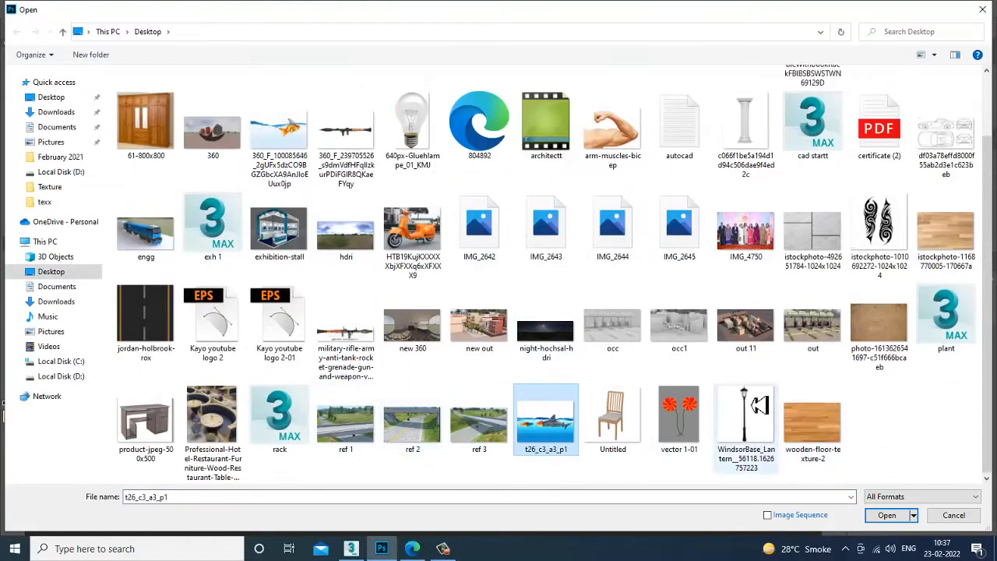
scroll(279, 238, up, 1)
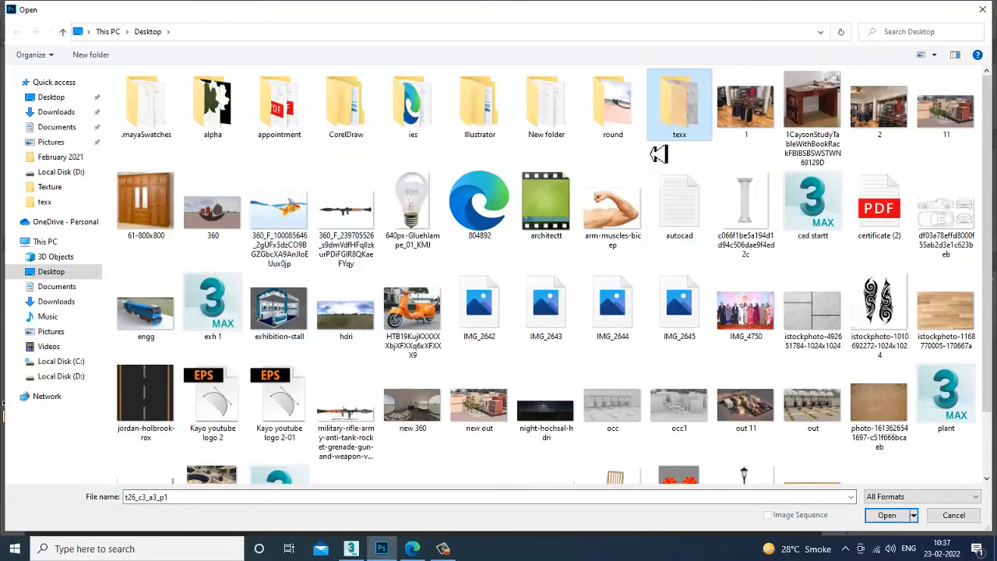
double_click(691, 129)
drag(150, 211, 205, 113)
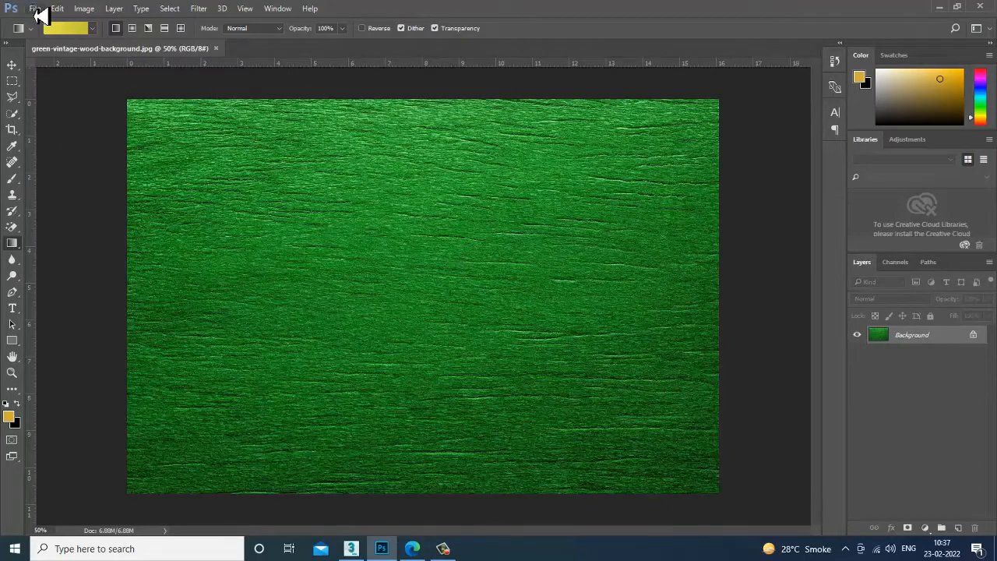
Open blob.jpg from the texx folder and inspect its green wood grain up close.
click(35, 9)
click(64, 36)
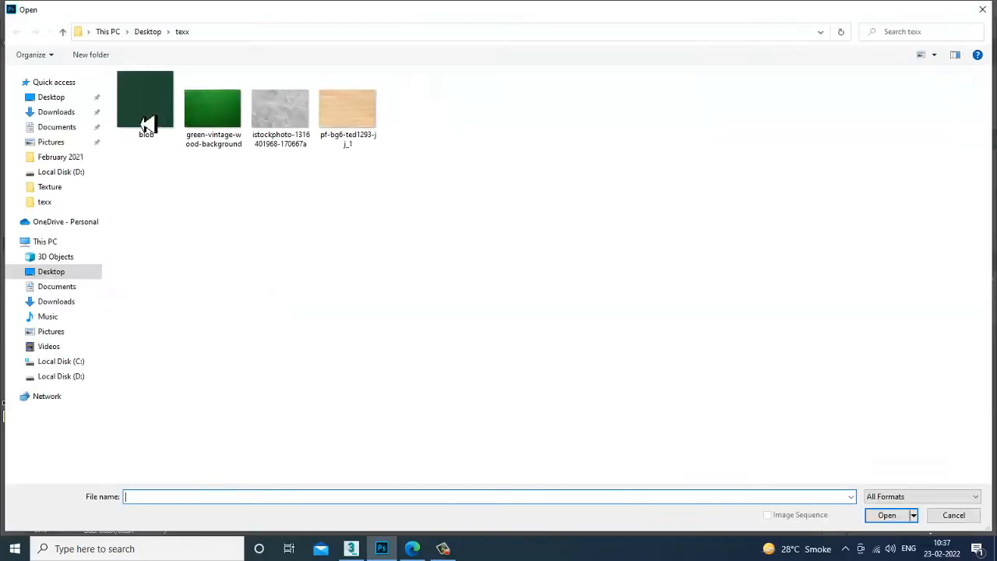
double_click(138, 115)
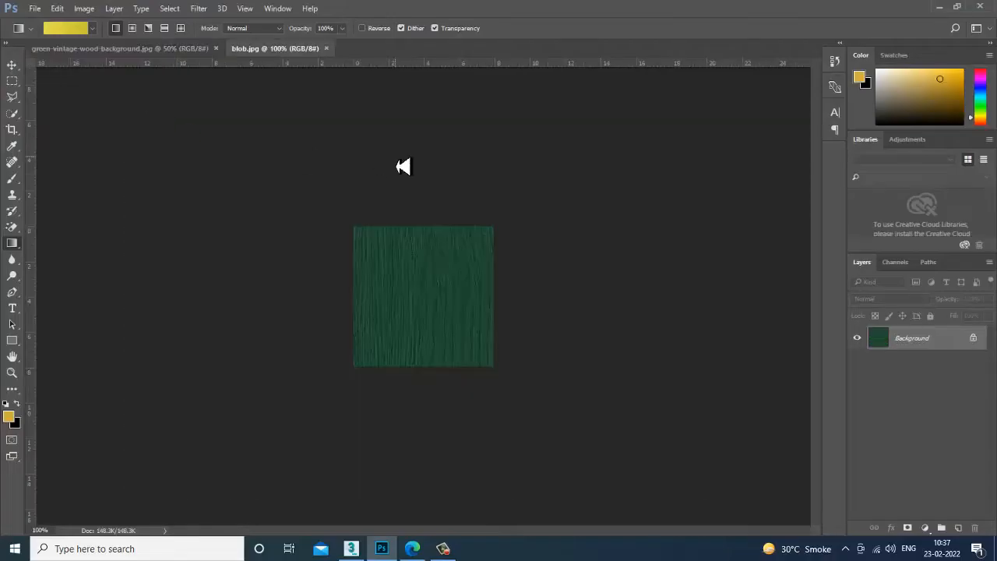
key(ctrl+plus)
key(ctrl+plus)
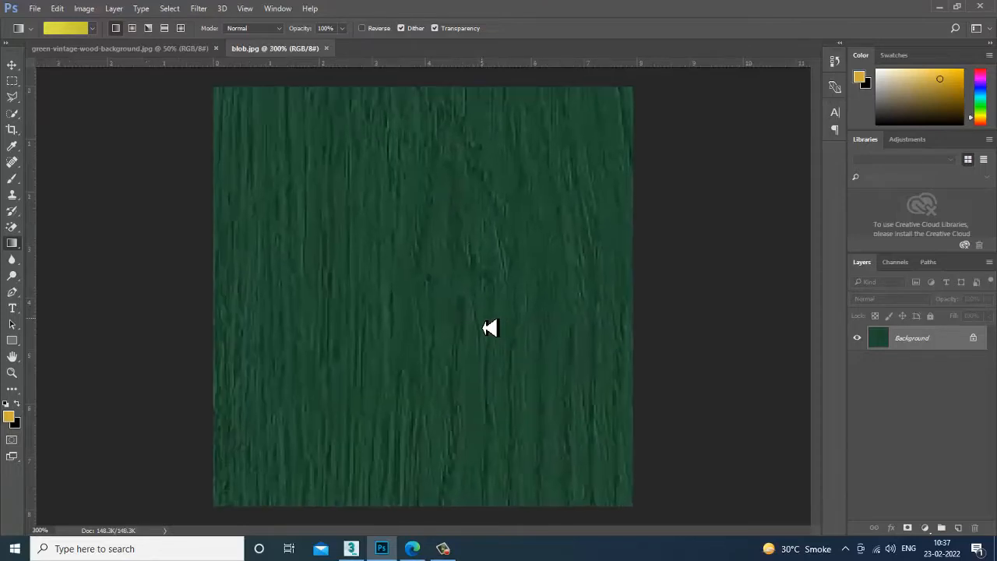
key(ctrl+minus)
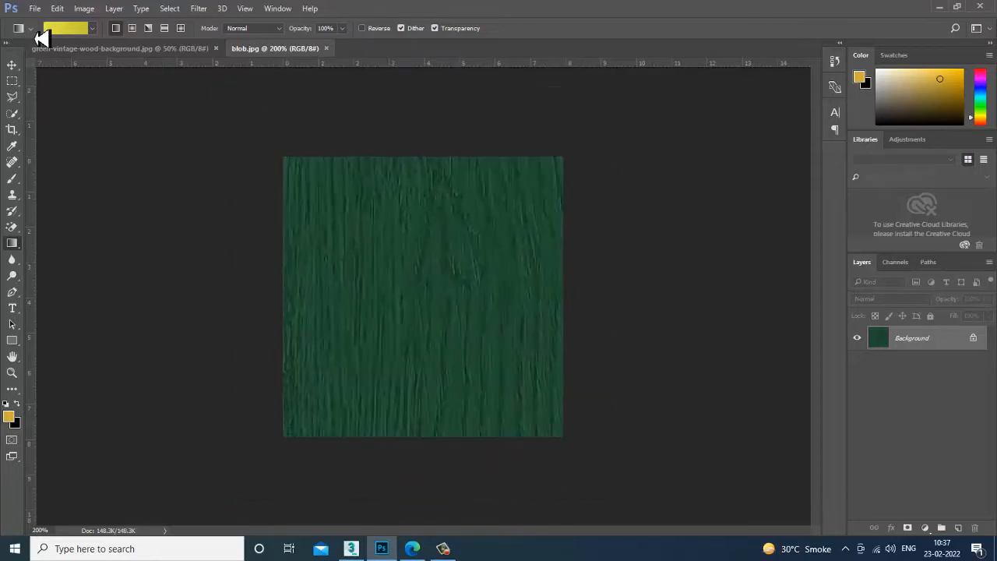
click(442, 548)
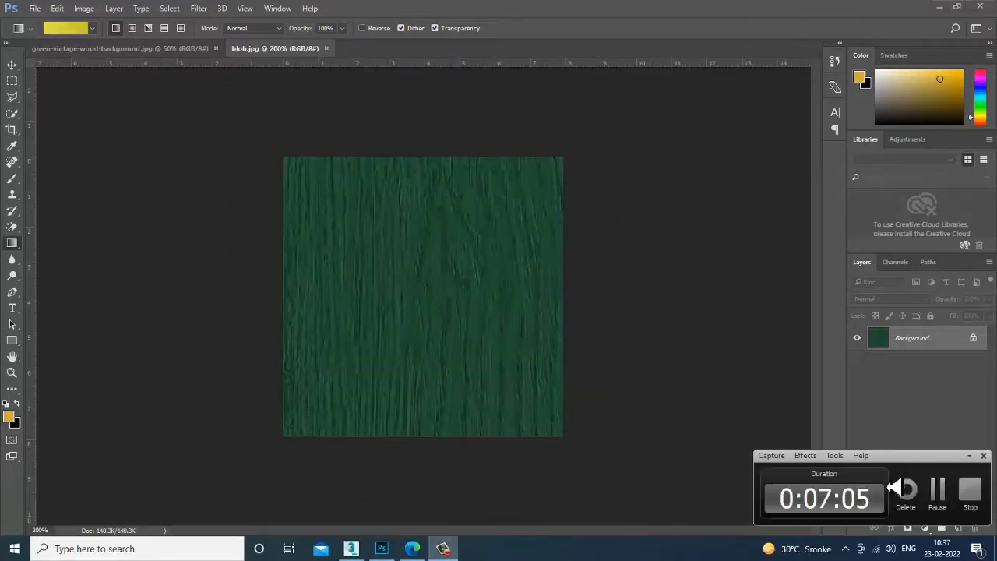
click(948, 499)
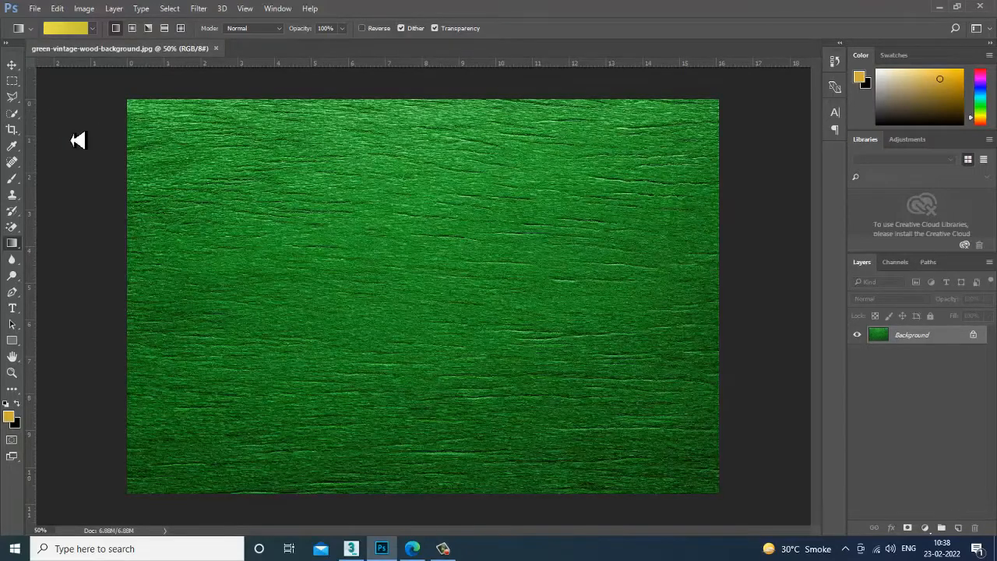
click(33, 9)
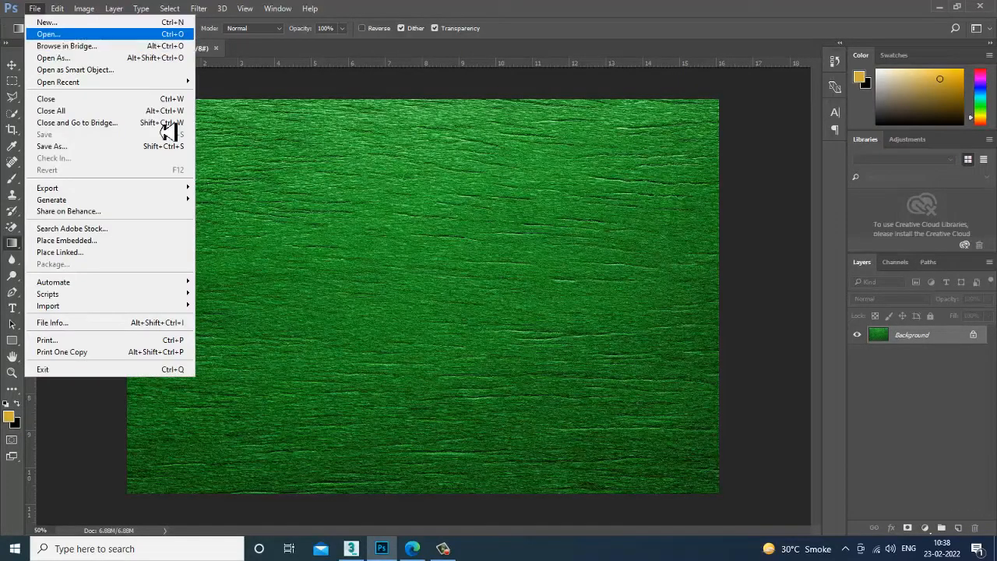
key(Return)
click(280, 117)
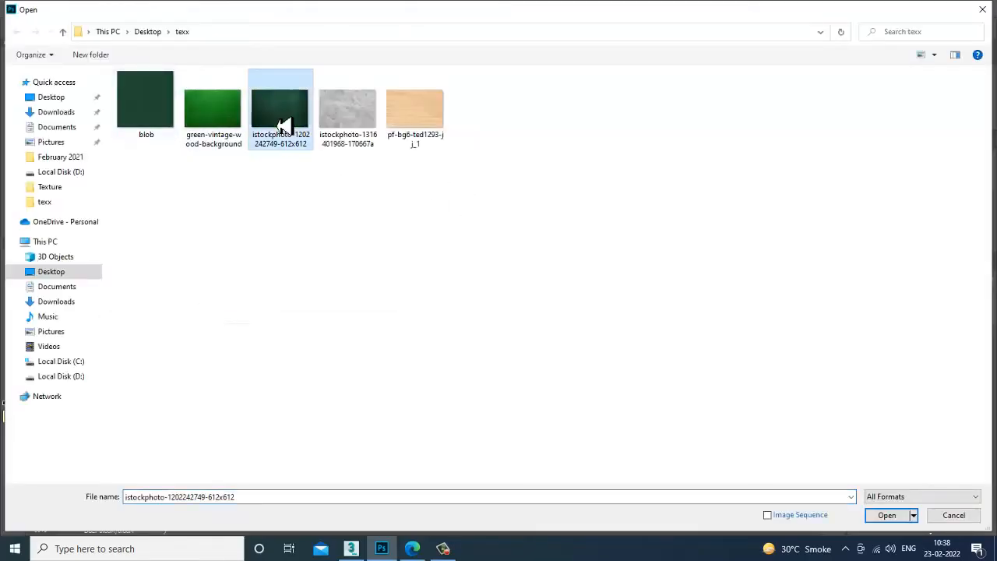
double_click(280, 117)
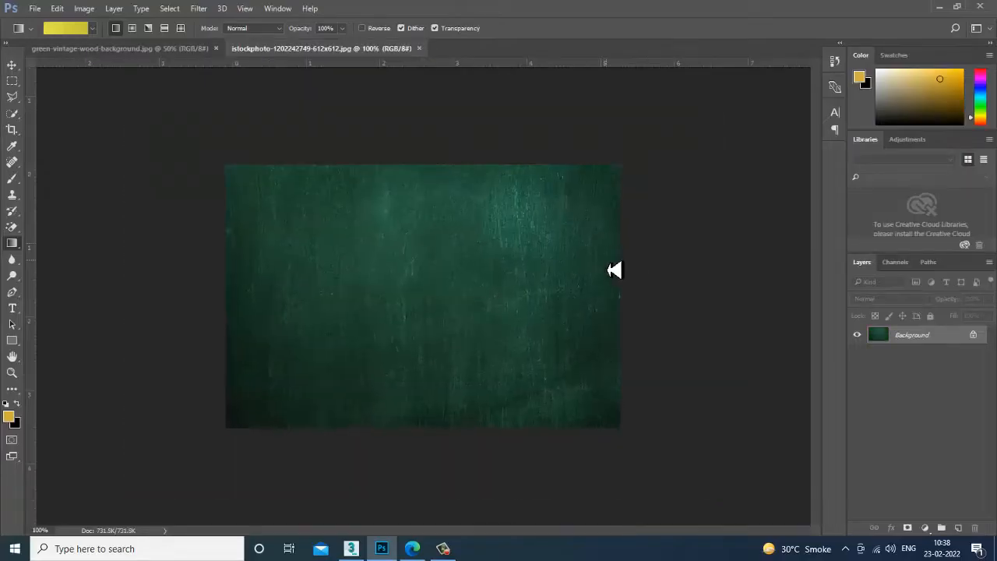
key(ctrl+plus)
key(ctrl+minus)
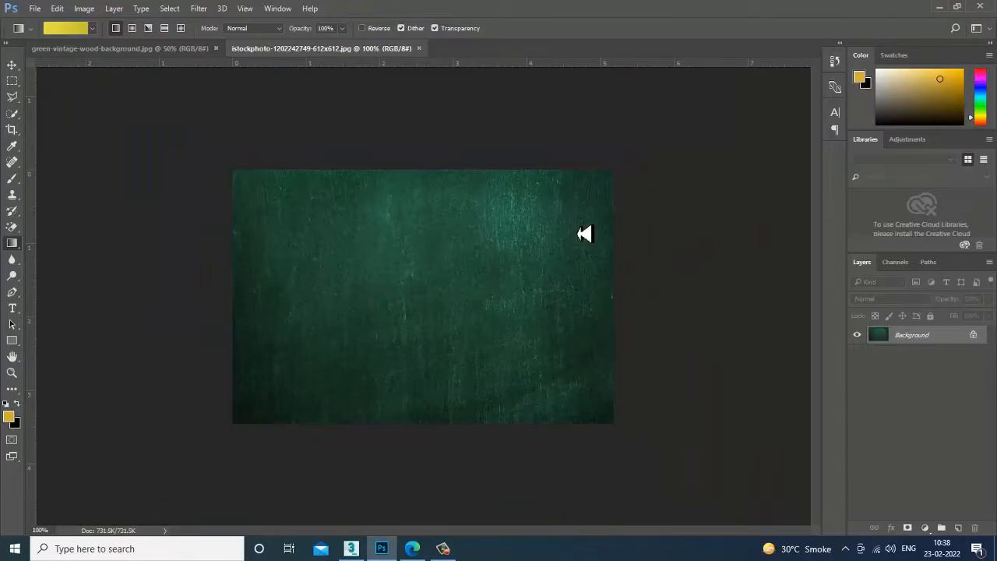
Open the reference image kitchen.jpg from the February 2021 folder on Local Disk (D:).
click(37, 10)
click(60, 35)
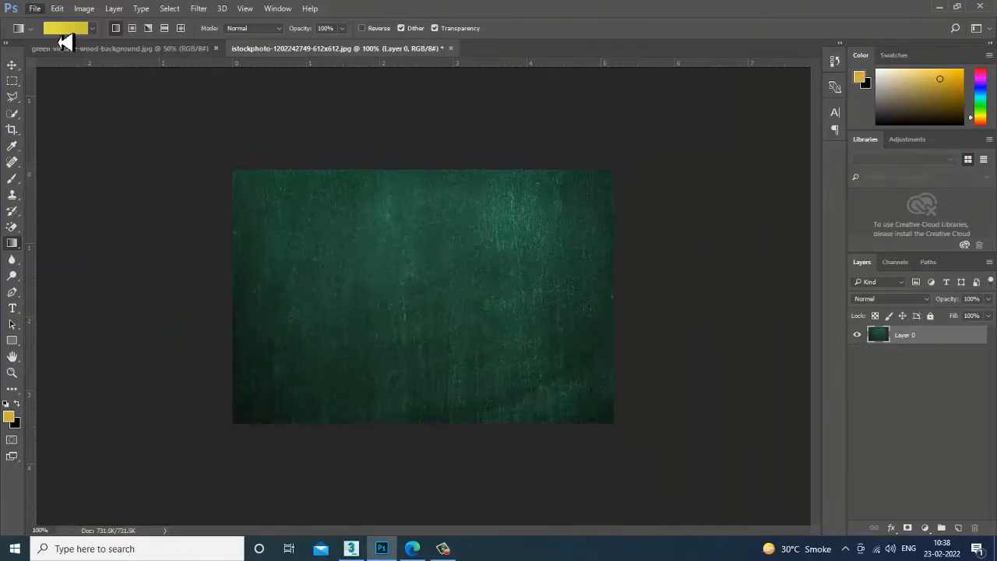
click(69, 376)
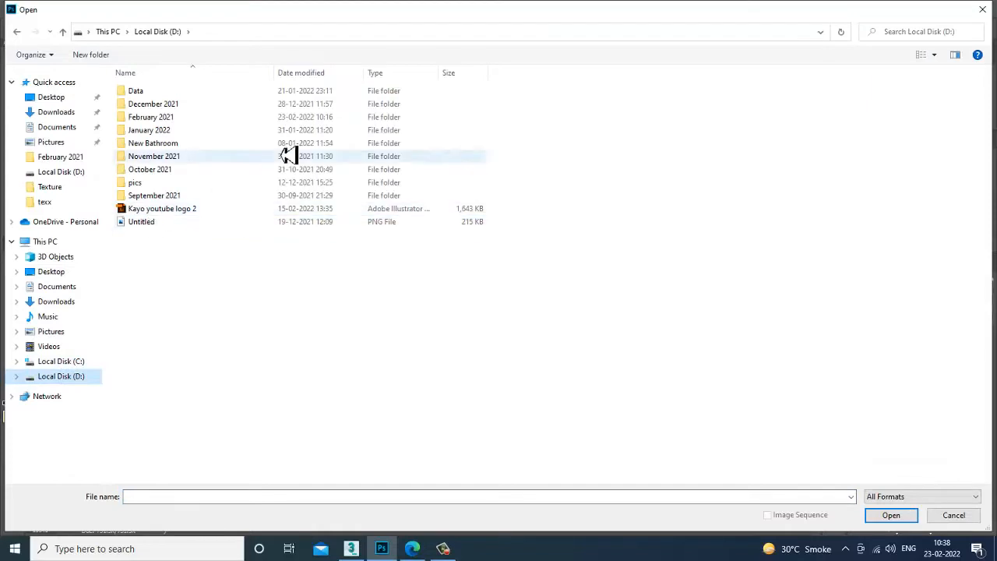
double_click(191, 119)
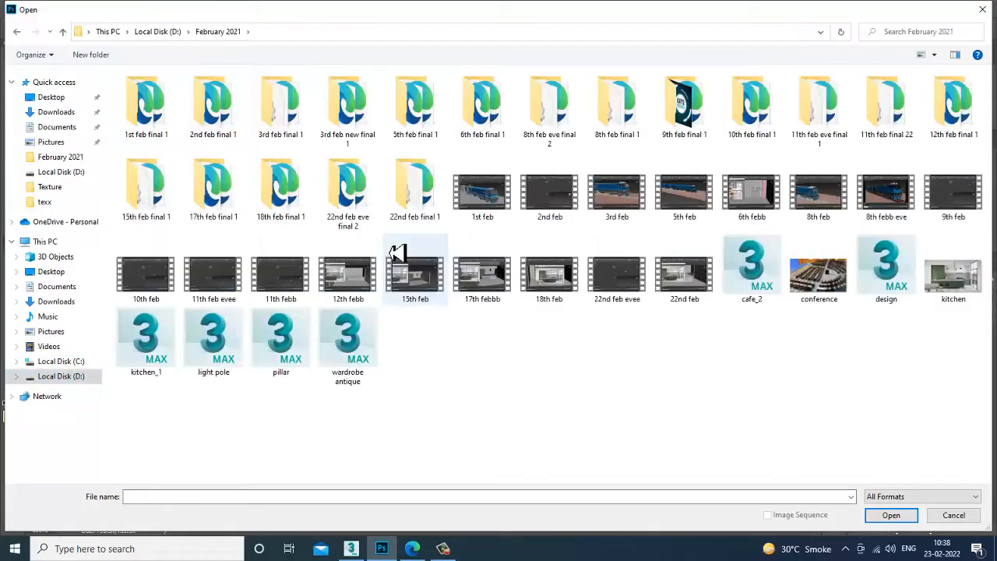
key(Escape)
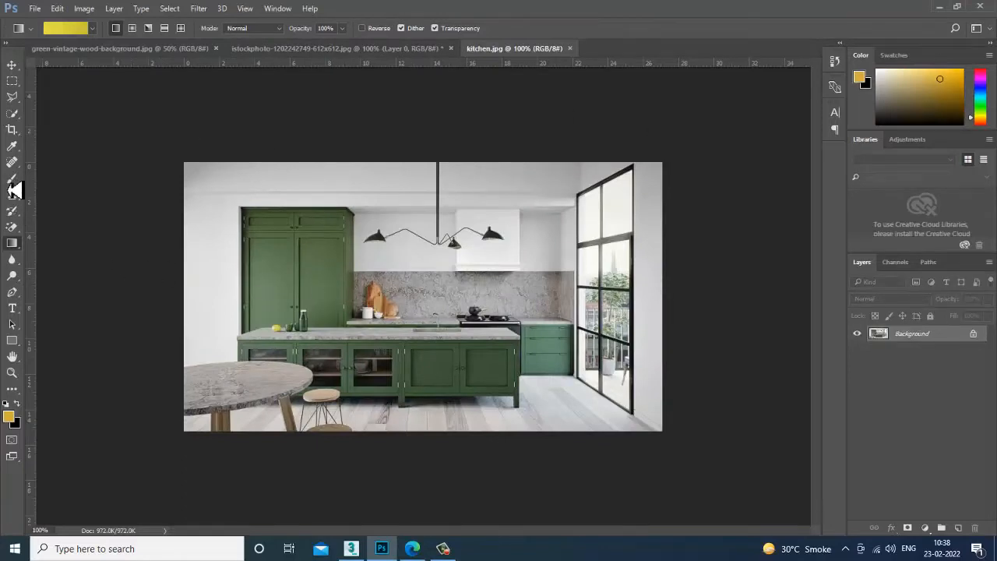
Sample the tall cabinet's green as the foreground colour with the Eyedropper and unlock the kitchen image's background layer.
click(12, 146)
click(334, 278)
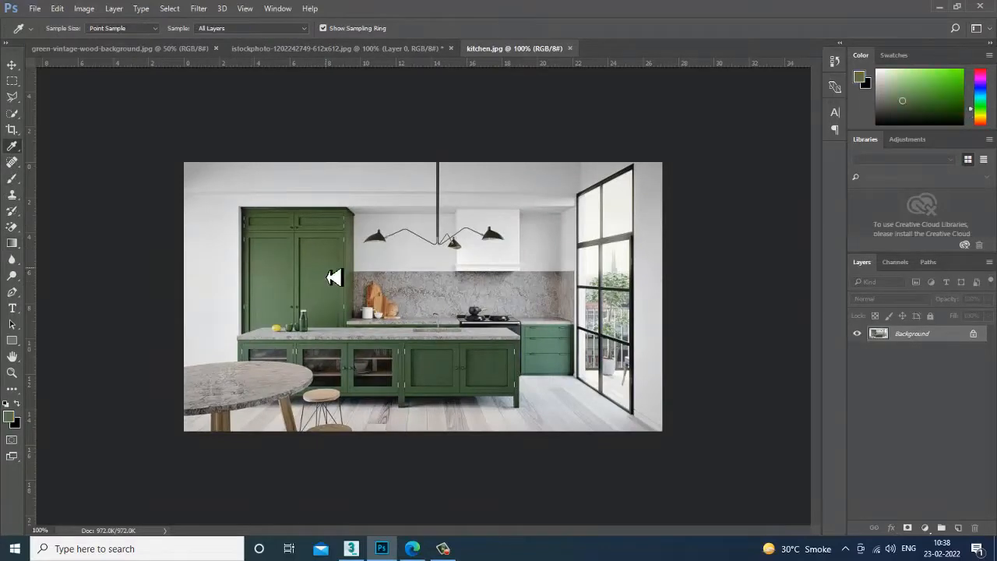
click(973, 334)
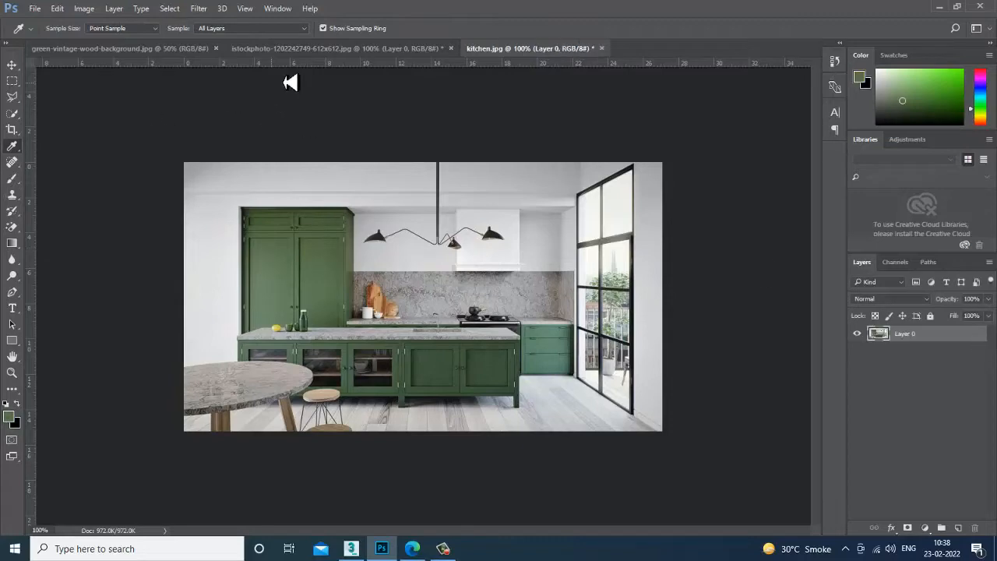
Compare the two green textures, activate the Move tool, and unlock the background layer of green-vintage-wood-background.jpg.
click(109, 54)
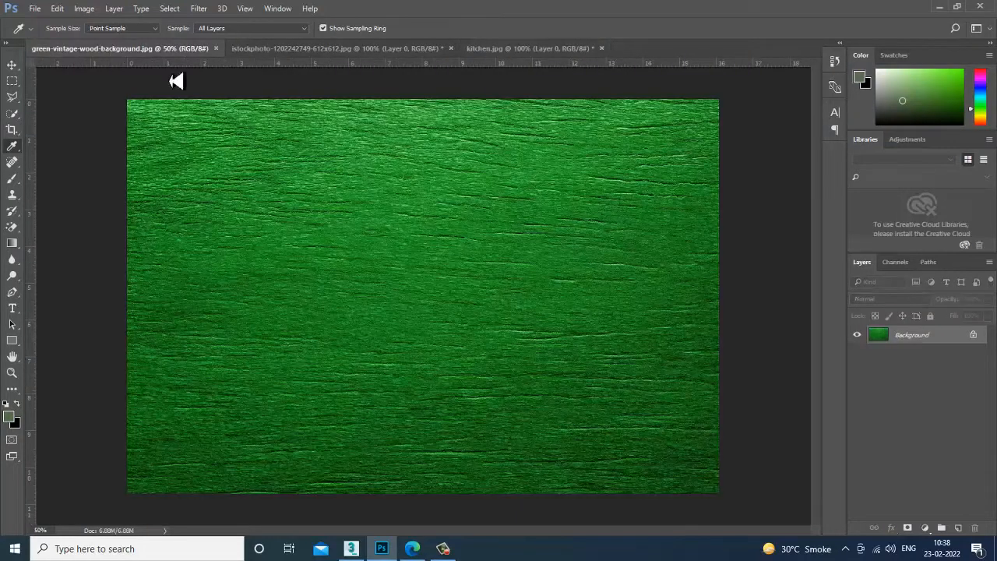
click(308, 49)
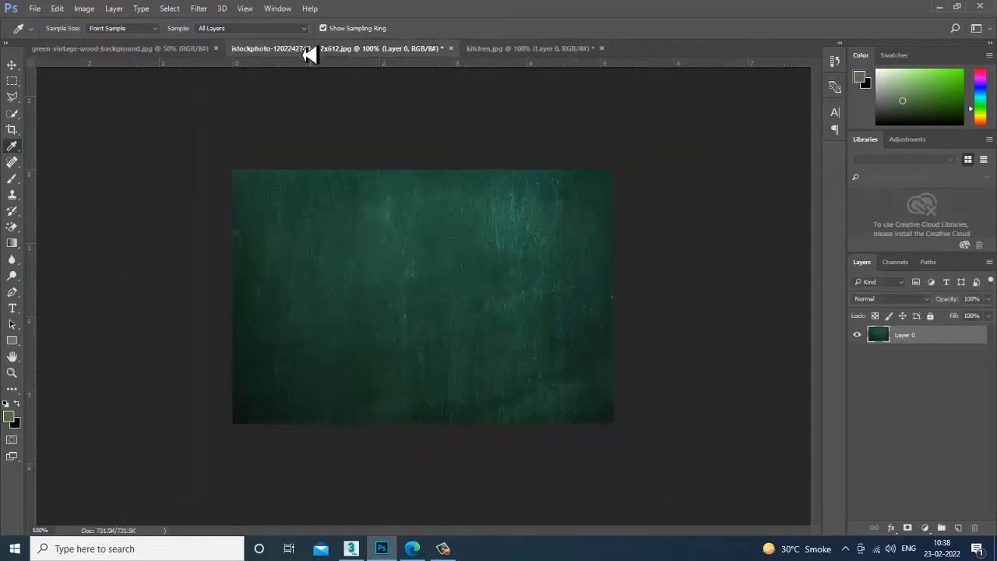
key(ctrl+plus)
key(ctrl+minus)
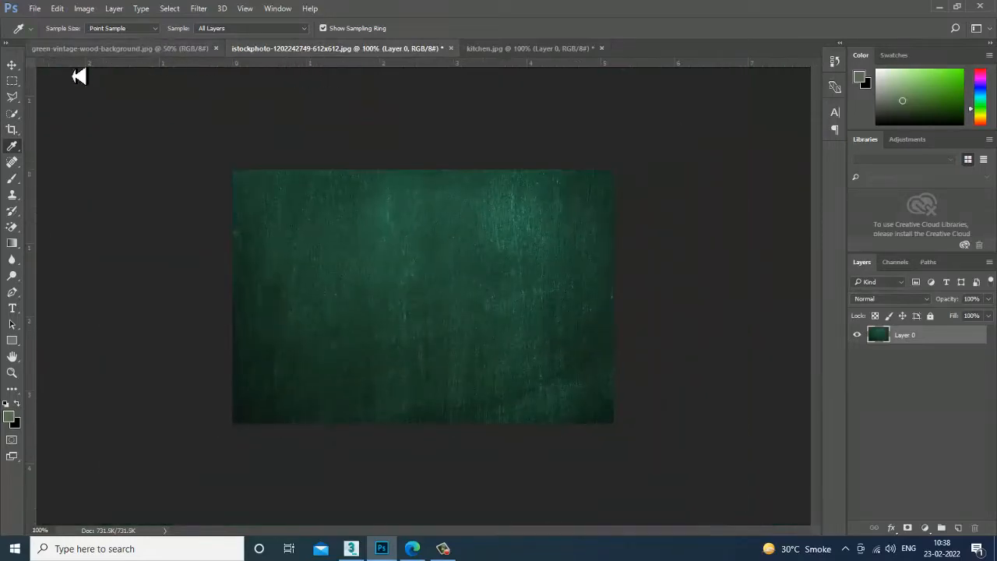
click(107, 49)
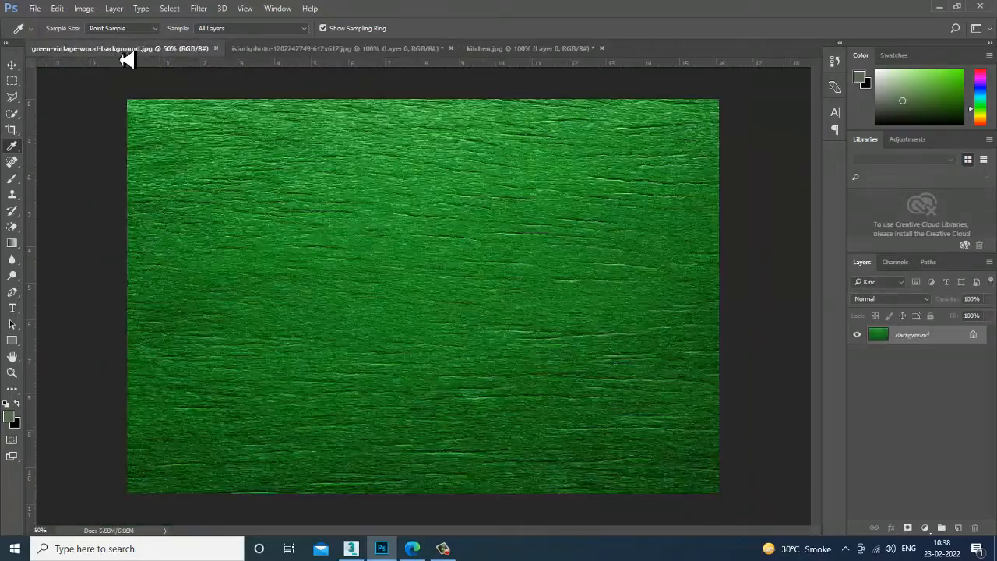
click(11, 66)
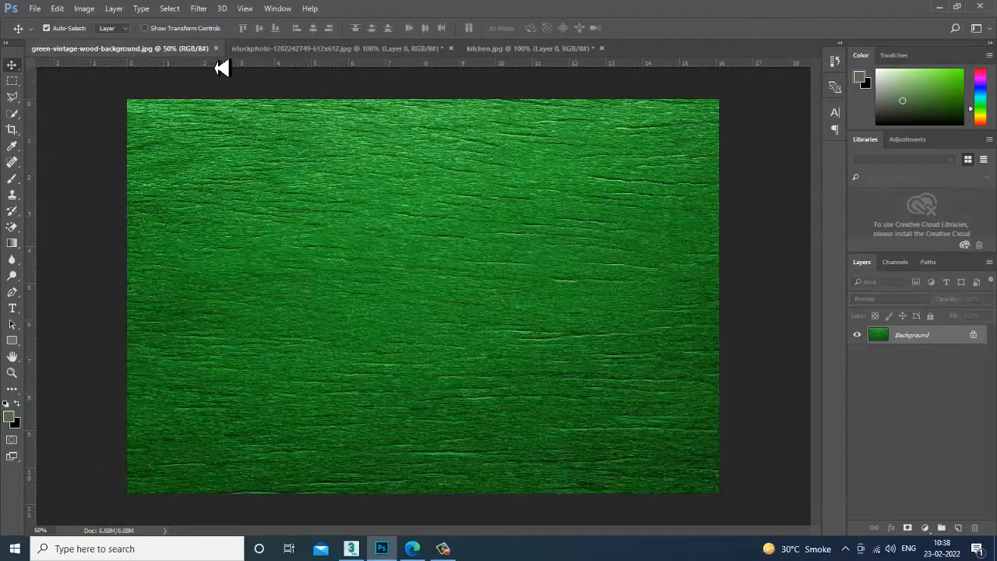
click(973, 334)
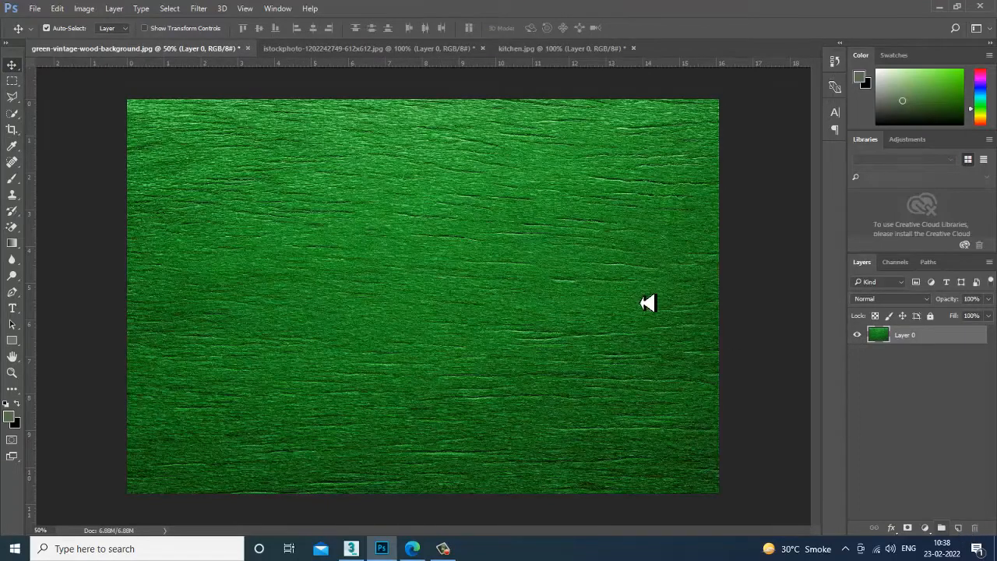
Add a new layer above the green wood texture and fill it with the sampled cabinet green.
key(ctrl+shift+n)
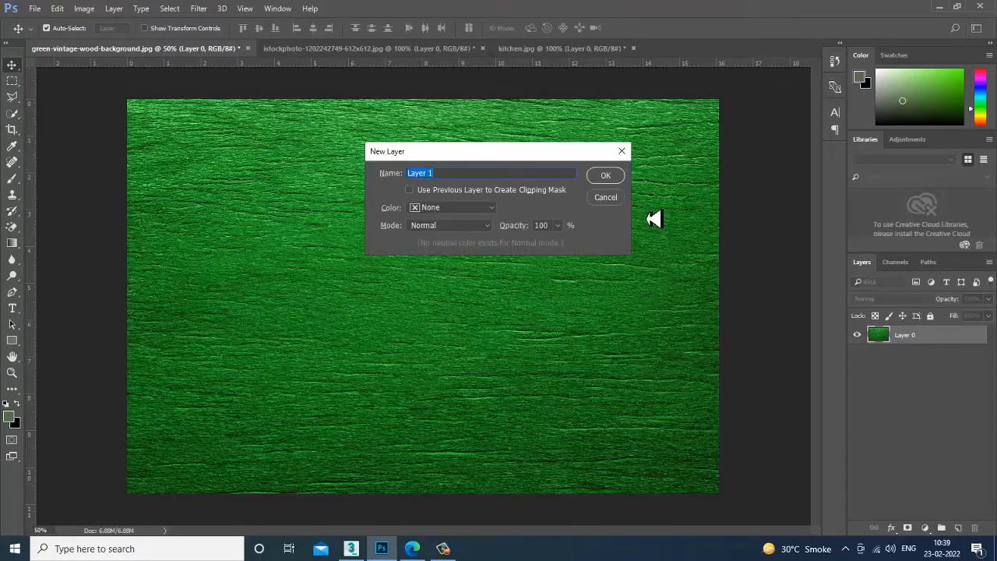
click(622, 175)
key(alt+BackSpace)
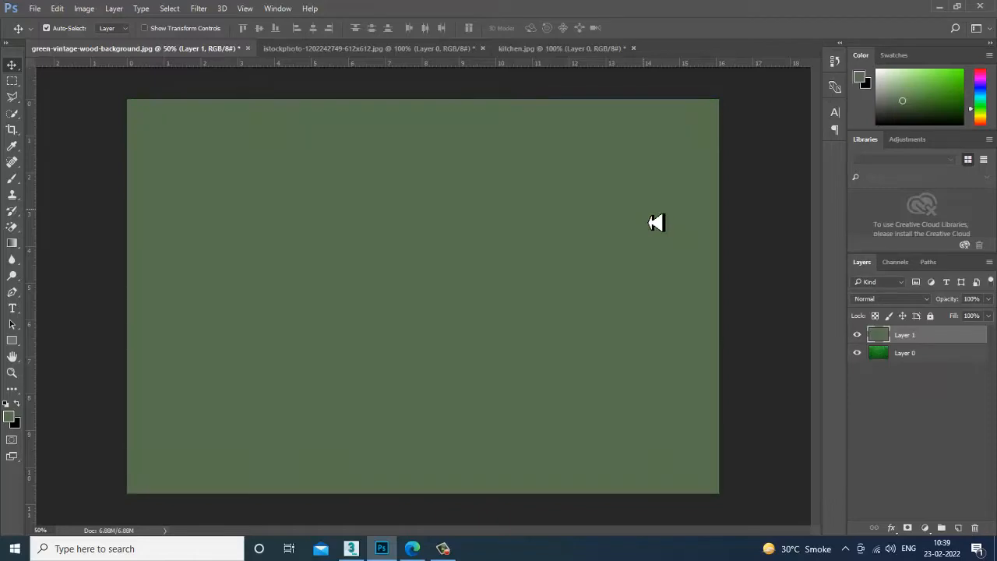
Try successive blending modes on the green fill layer, ending with Saturation.
click(887, 299)
click(892, 324)
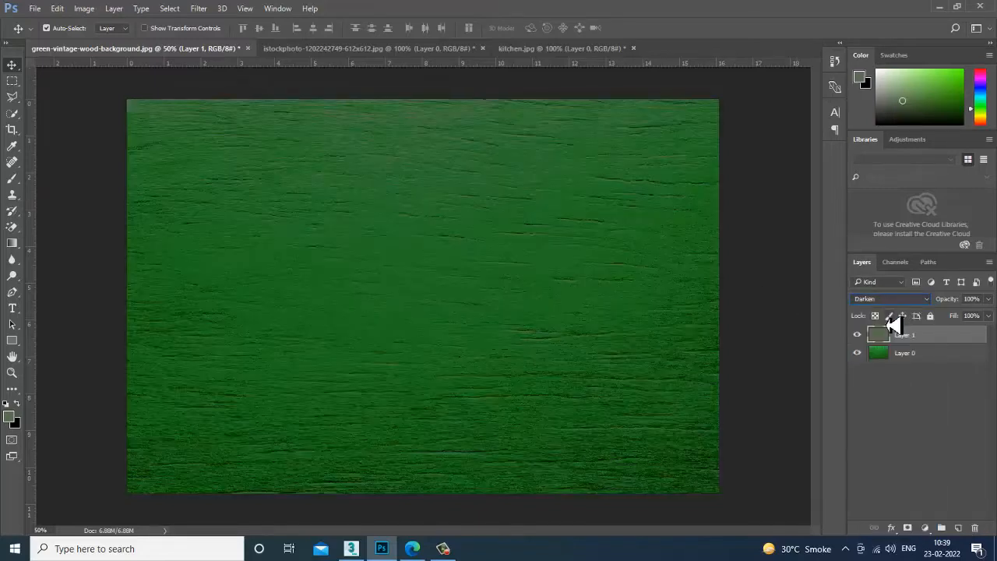
key(Down)
key(Down)
key(Down)
key(Down)
key(Down)
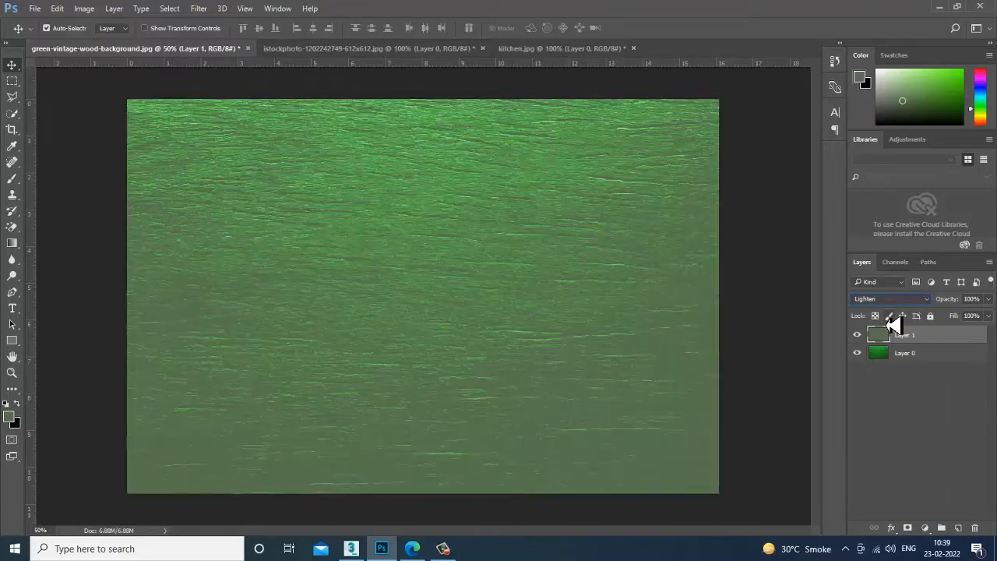
key(Down)
key(Down)
key(Down)
key(Down)
key(Down)
key(Down)
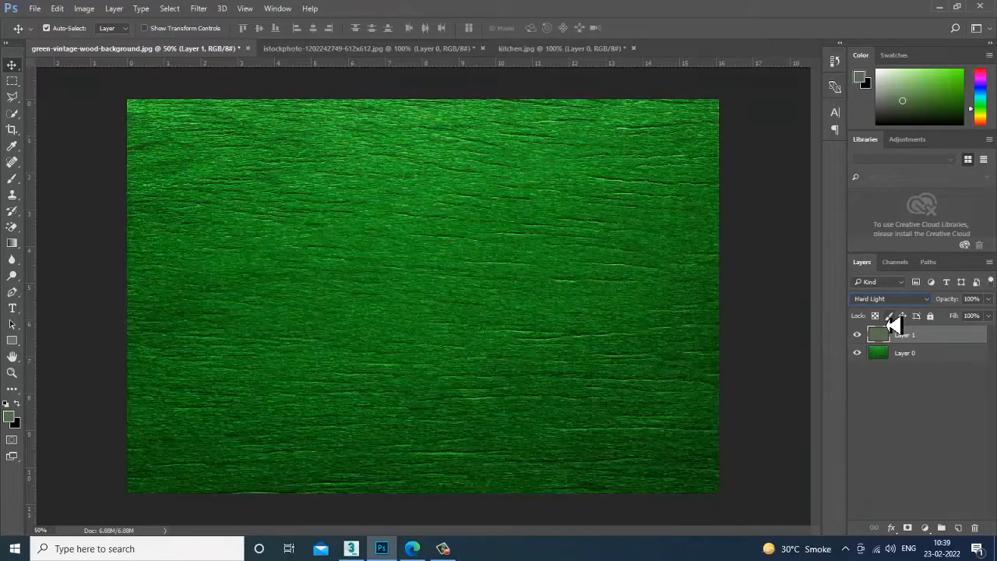
key(Down)
key(Down)
key(Down)
key(Down)
key(Down)
key(Down)
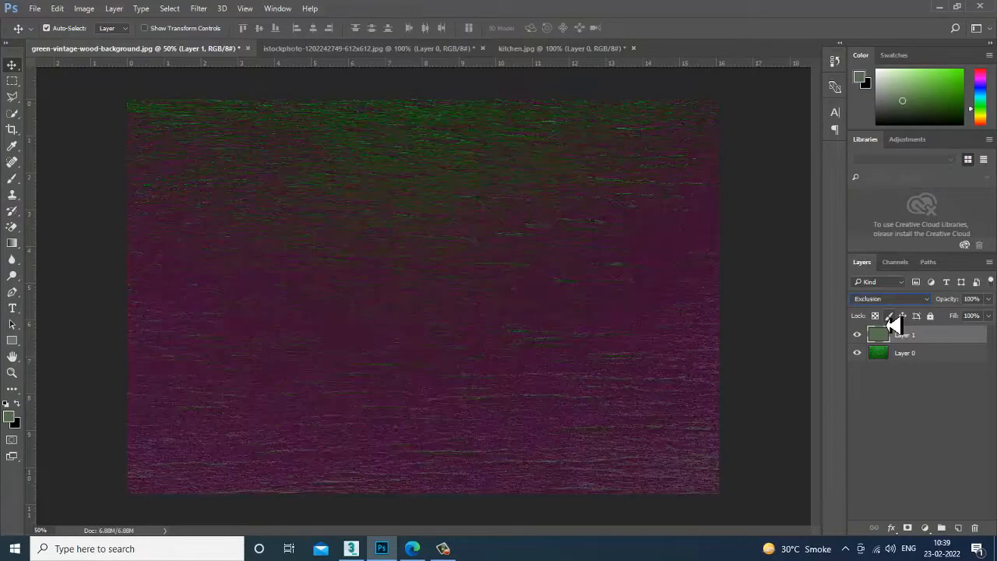
key(Down)
key(Down)
key(Down)
key(Down)
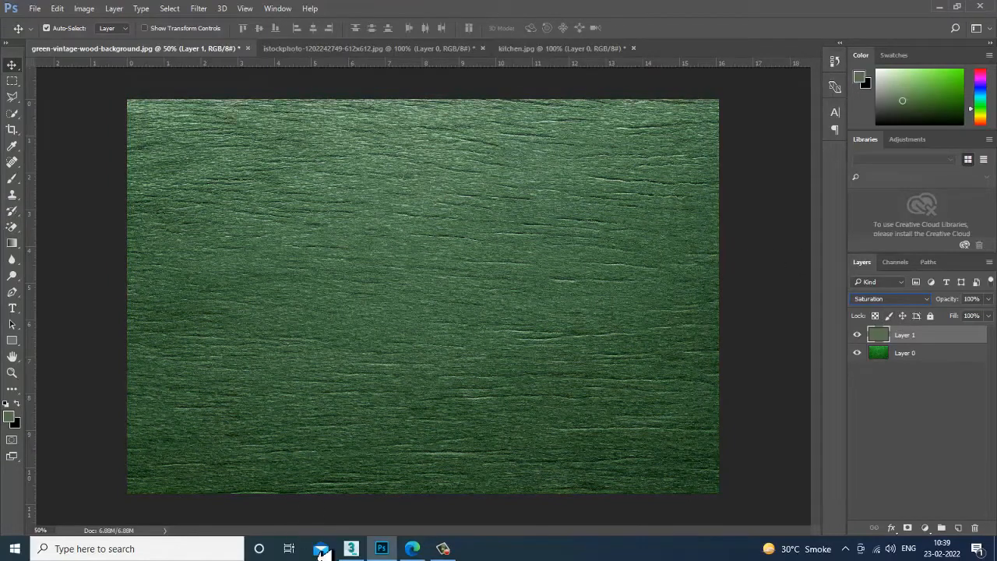
Compare the blended wood texture with the cabinet colour in kitchen.jpg.
click(547, 52)
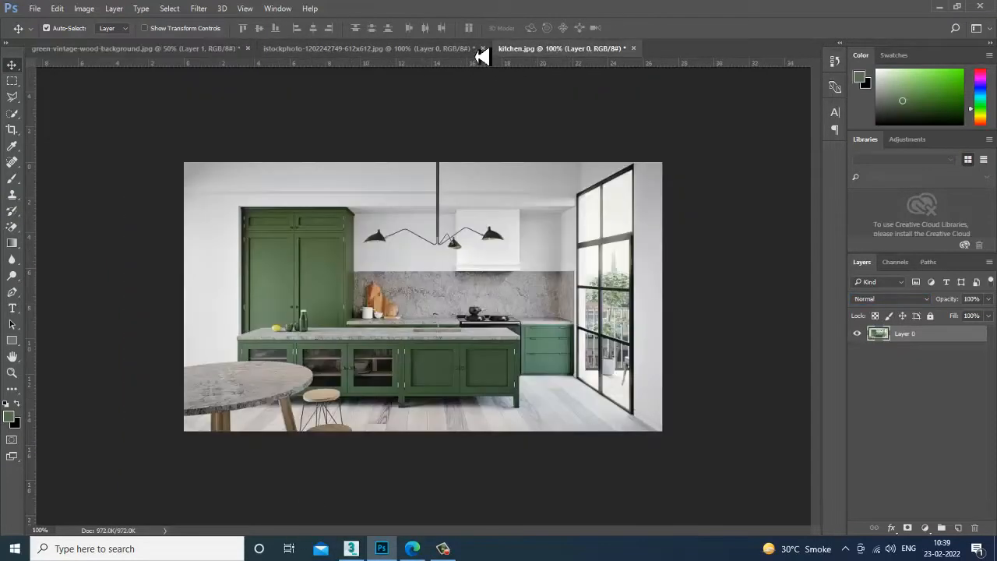
click(428, 52)
click(525, 51)
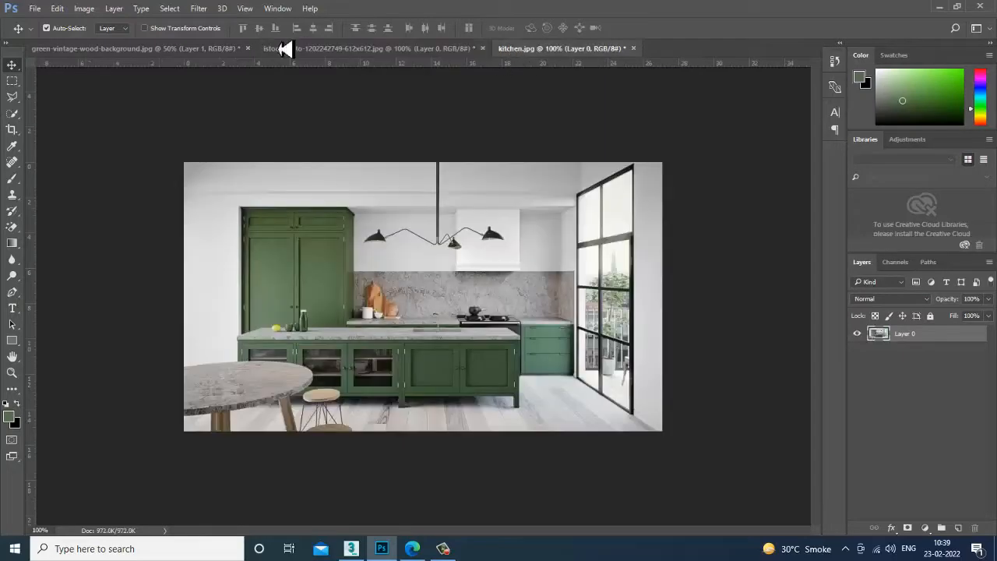
key(ctrl+Tab)
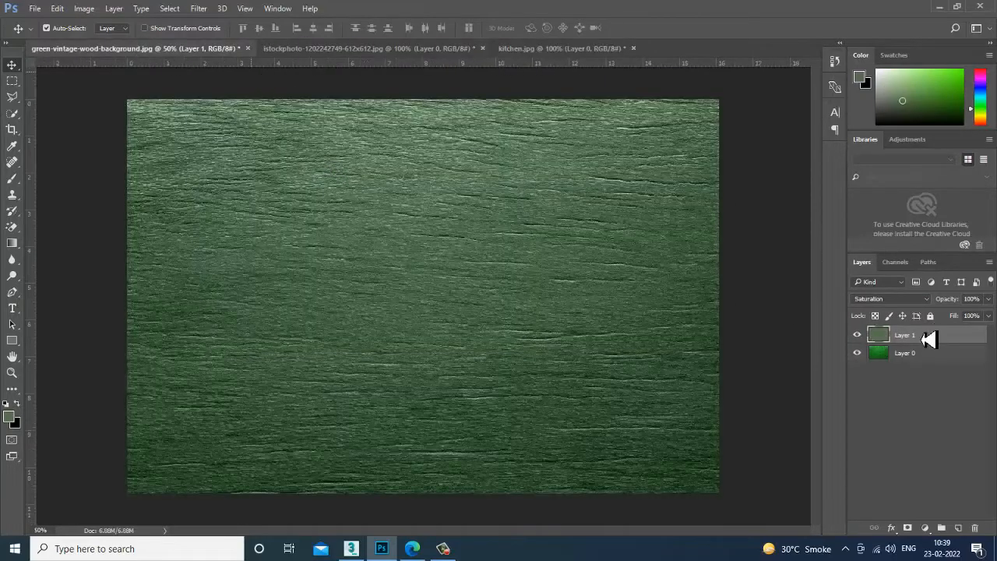
Compare the texture with and without the green fill layer, and set that layer's opacity to 84%.
click(857, 335)
click(858, 335)
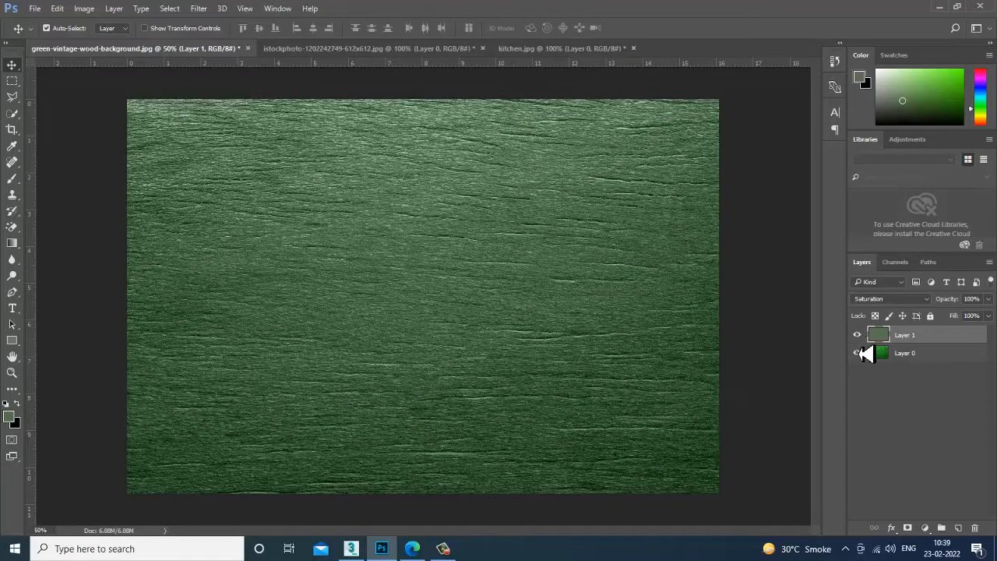
click(988, 315)
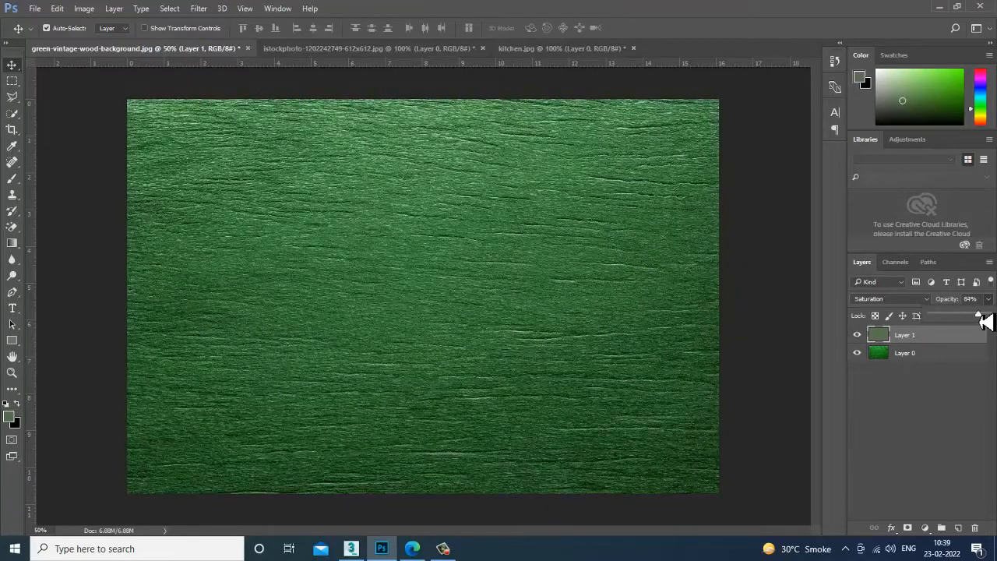
Save the texture in the texx folder as a JPEG named green-vintage-wood-background 2 at maximum quality, 12.
click(39, 10)
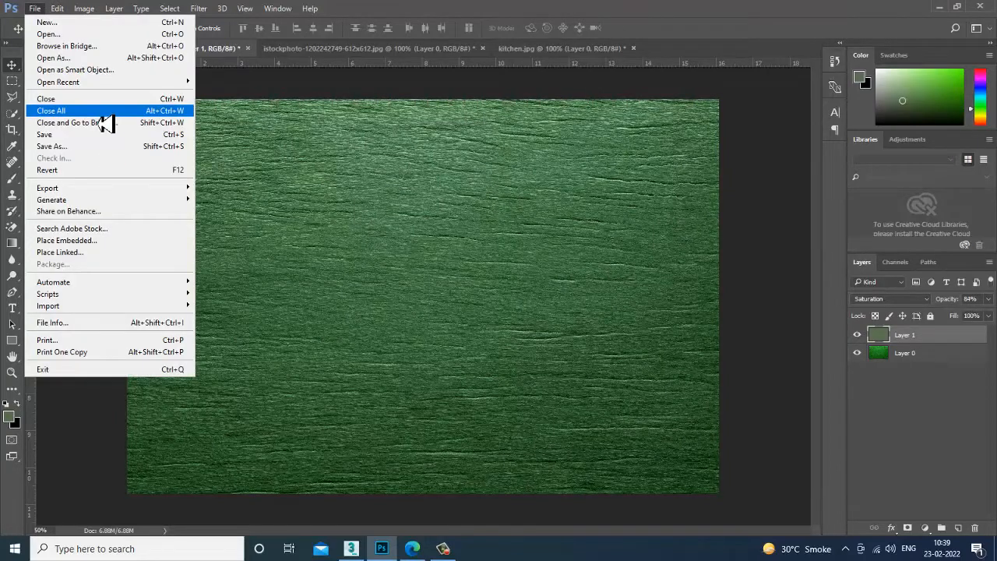
click(121, 148)
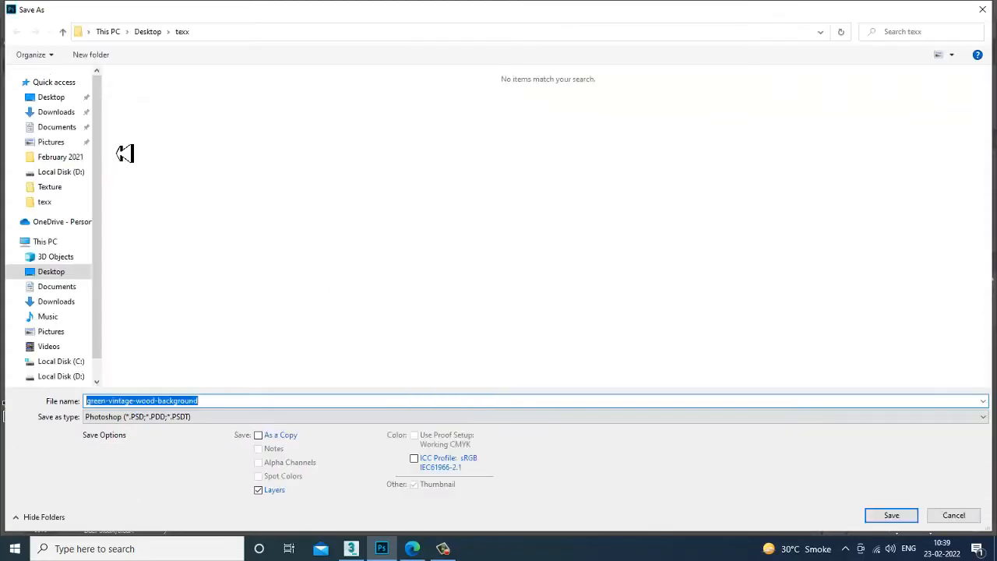
click(228, 402)
key(Tab)
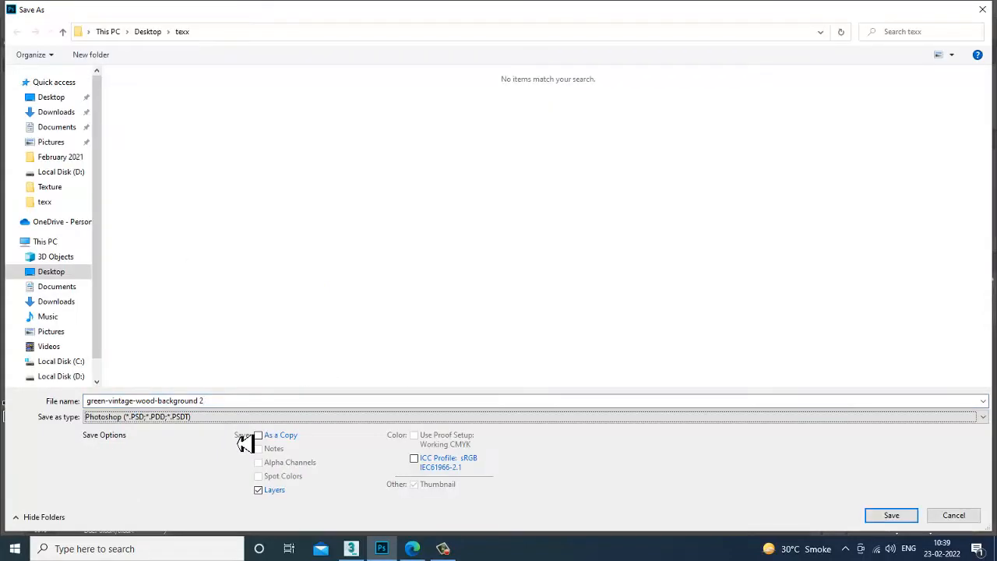
key(j)
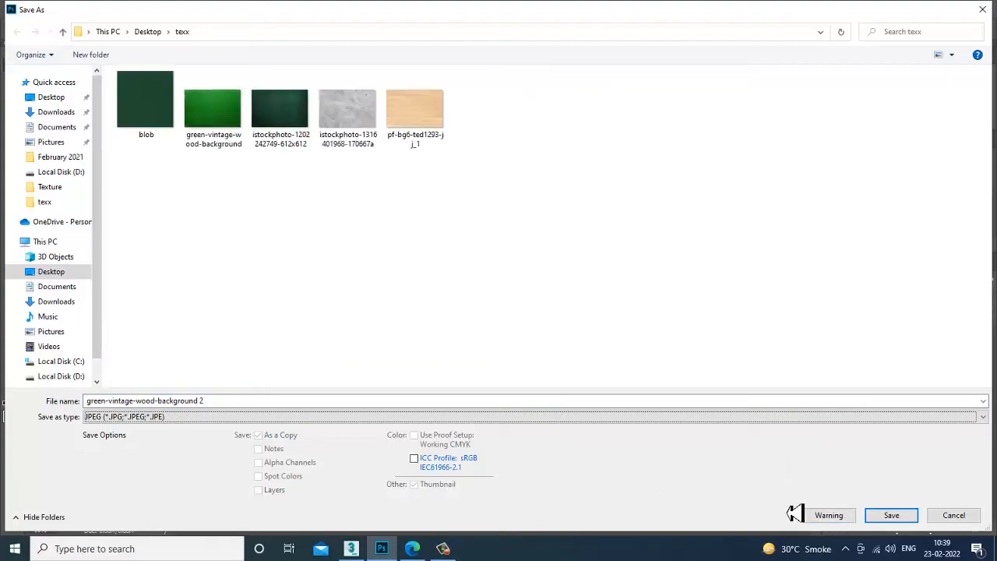
click(892, 516)
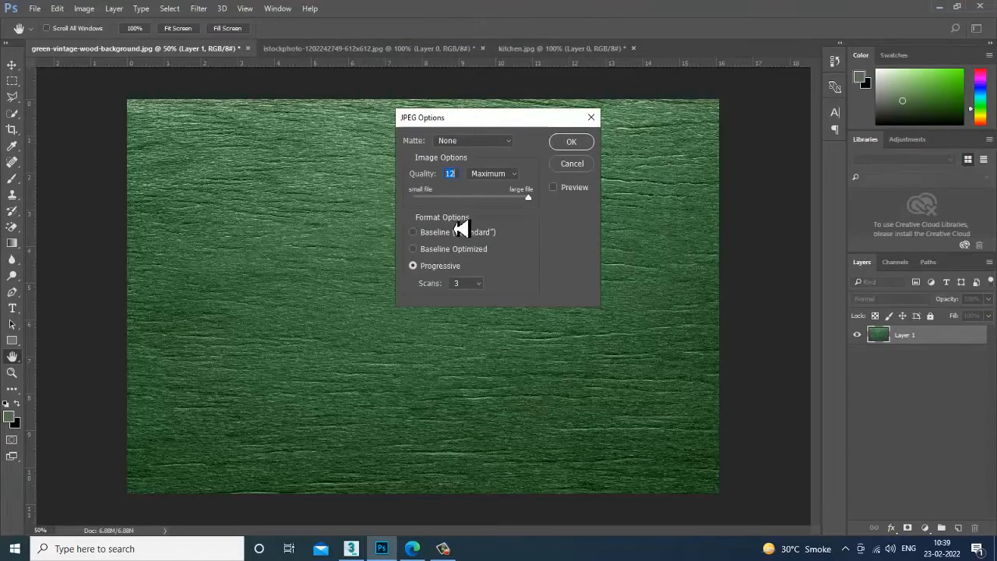
click(588, 142)
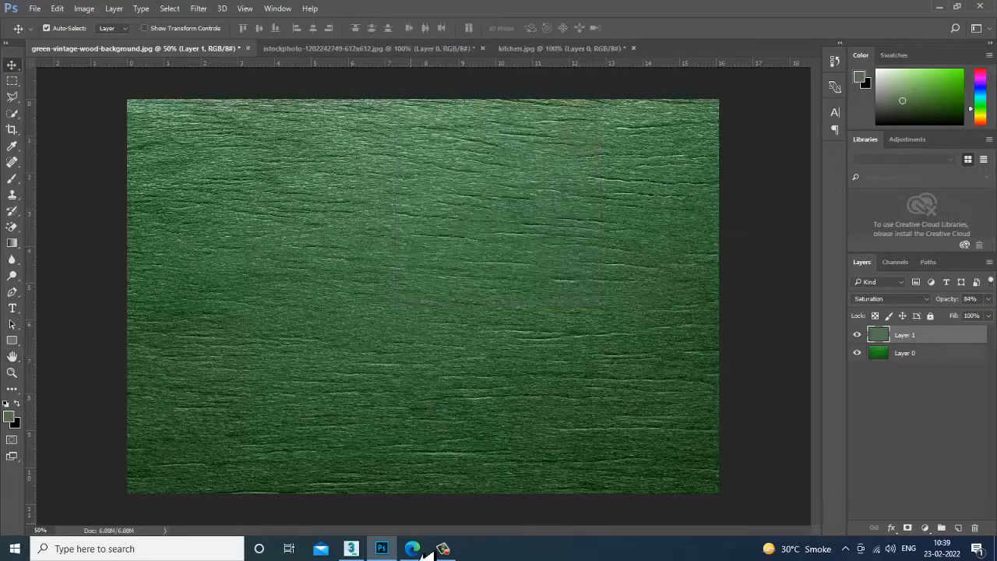
Switch to 3ds Max and add a new VRayMtl node beside the wood material in the Slate Material Editor.
click(351, 548)
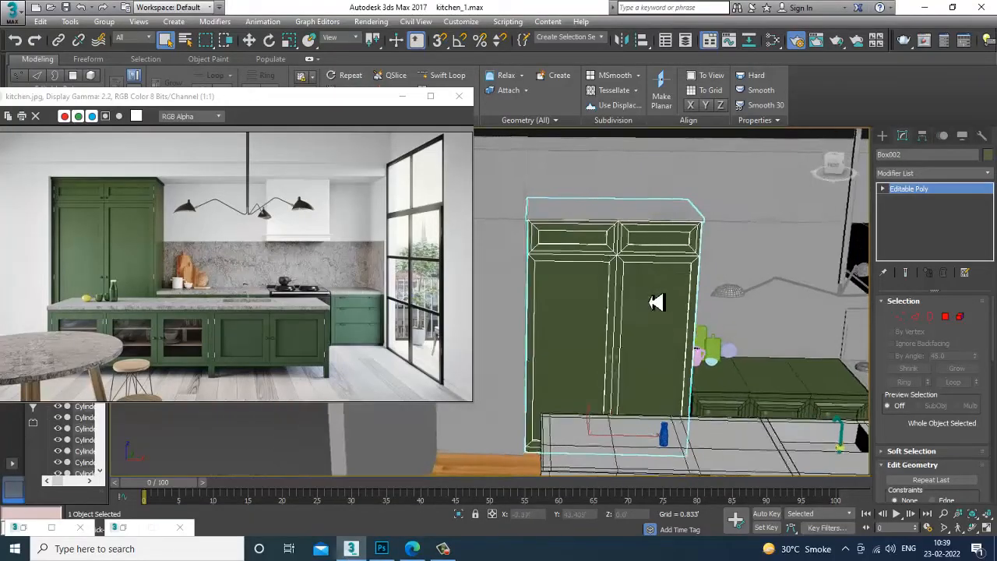
key(m)
middle_drag(564, 341, 556, 261)
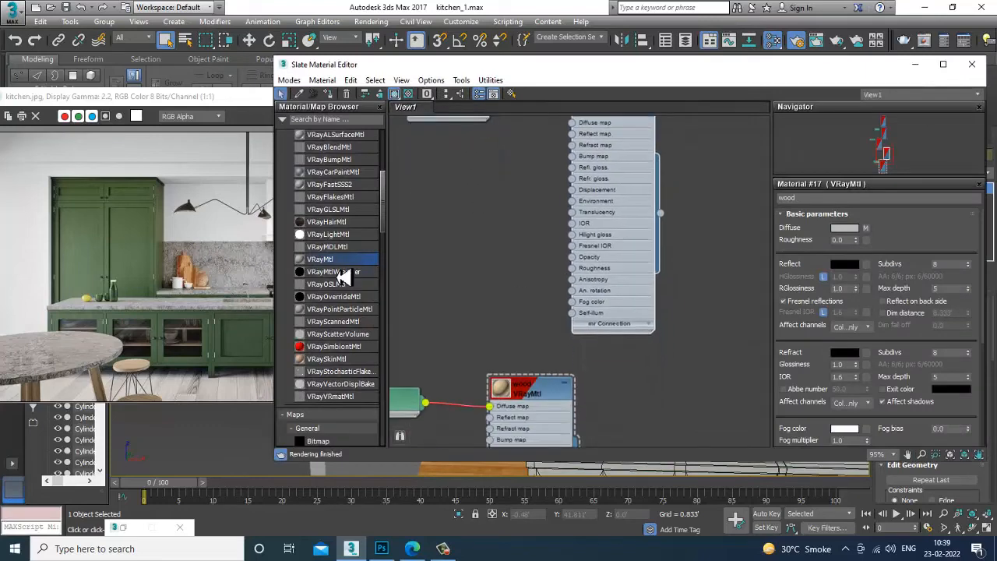
drag(652, 375, 649, 377)
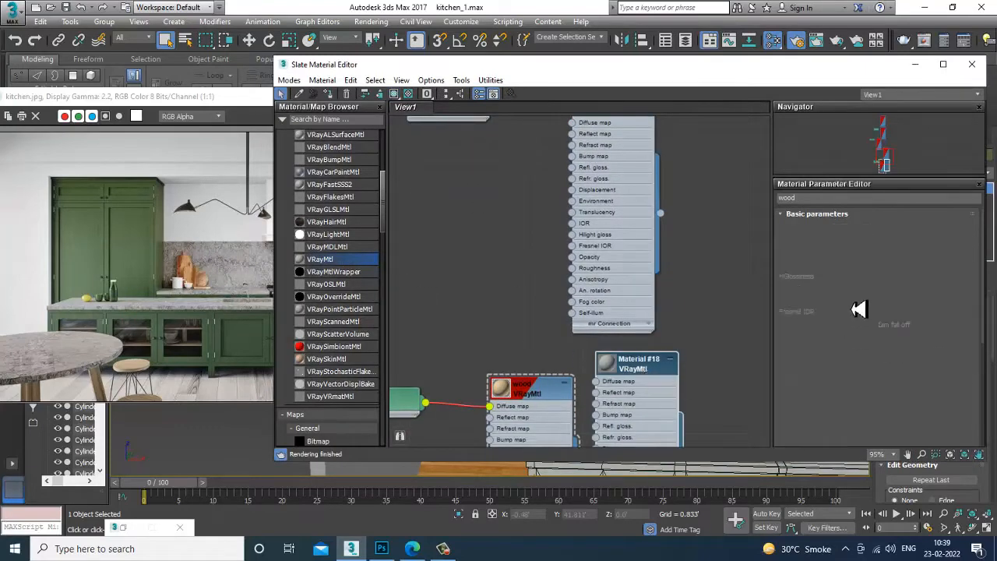
Load green-vintage-wood-background 2 from the texx folder as the new material's diffuse bitmap.
click(865, 227)
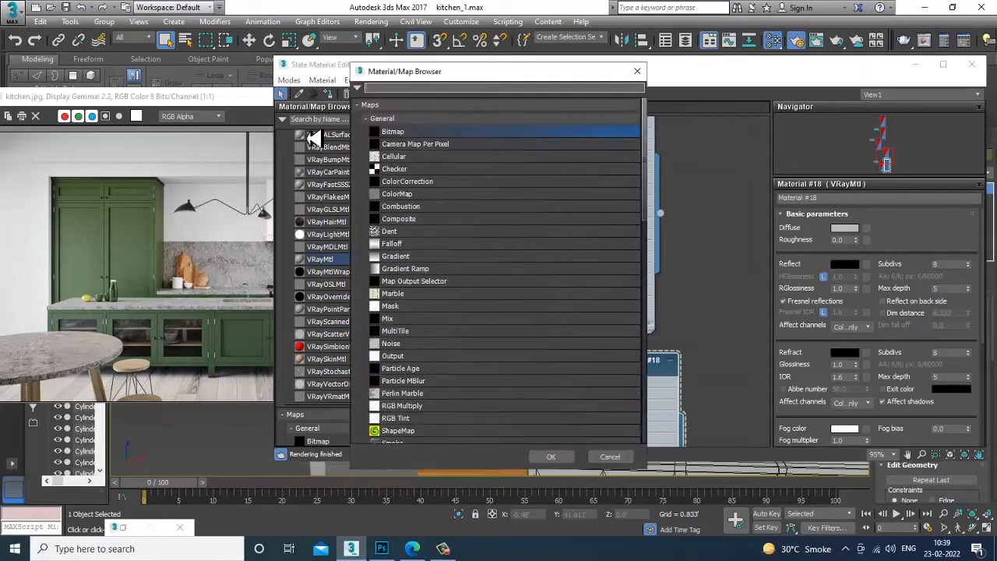
double_click(401, 136)
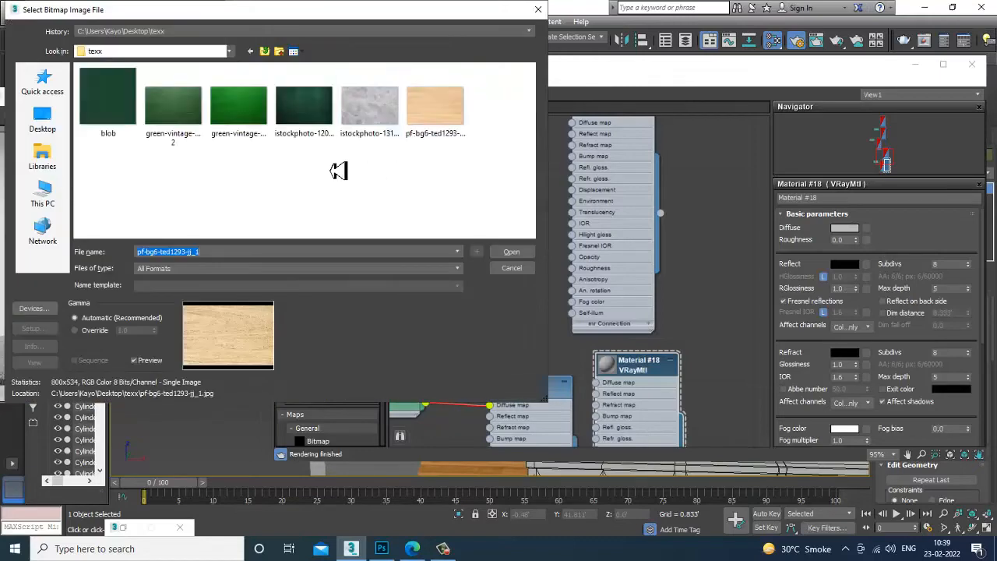
click(182, 125)
double_click(182, 124)
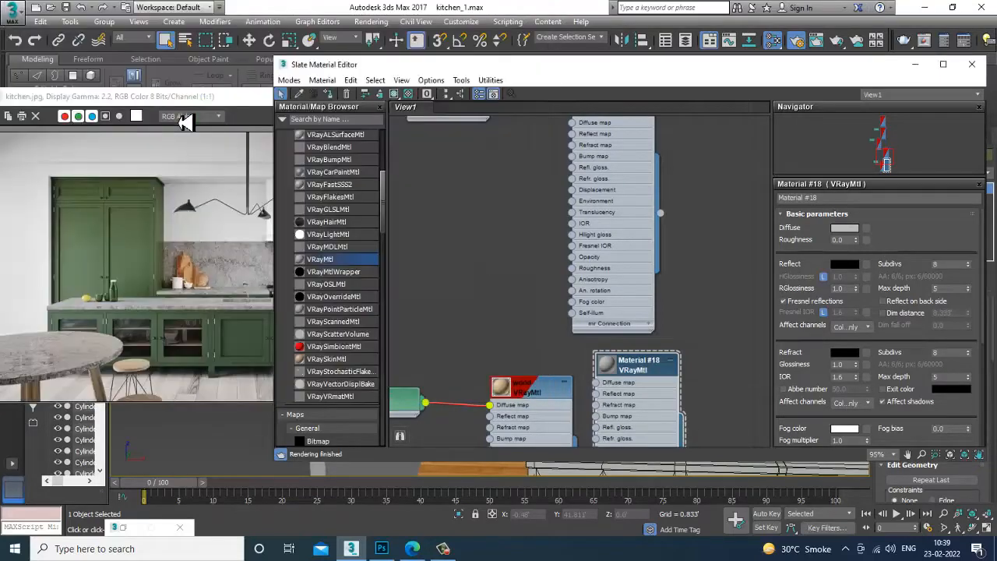
Assign the new green wood material to the selected tall cabinet, show it in the viewport, and minimize the material editor.
click(327, 95)
click(397, 95)
click(909, 63)
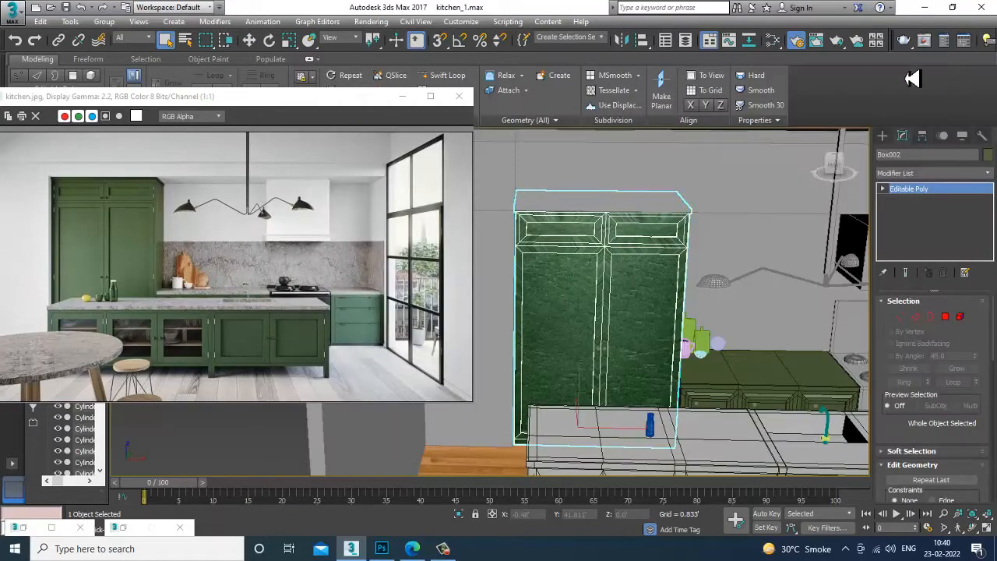
Add a UVW Map modifier to the tall cabinet and set its mapping to Box.
scroll(623, 269, up, 6)
scroll(615, 281, up, 3)
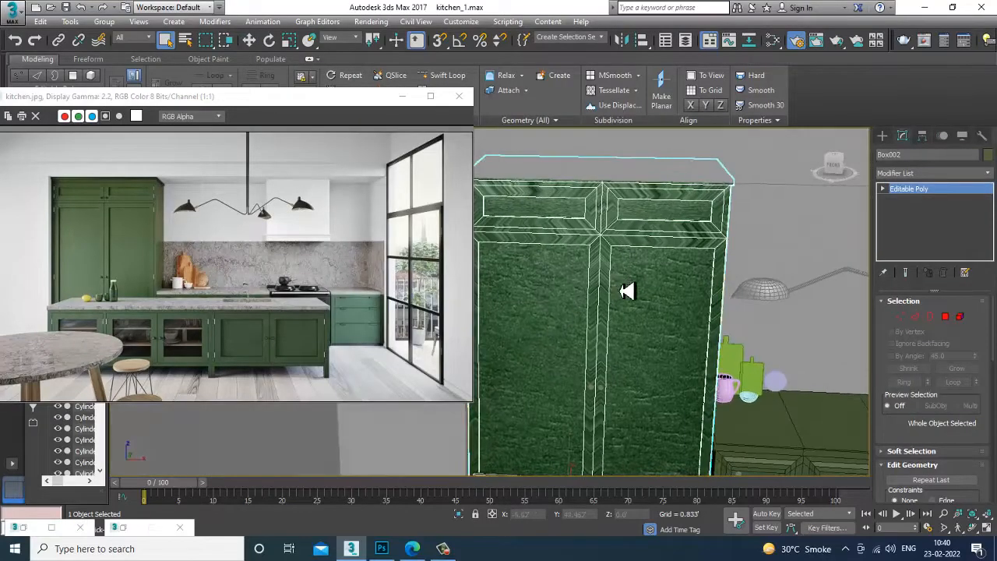
click(902, 173)
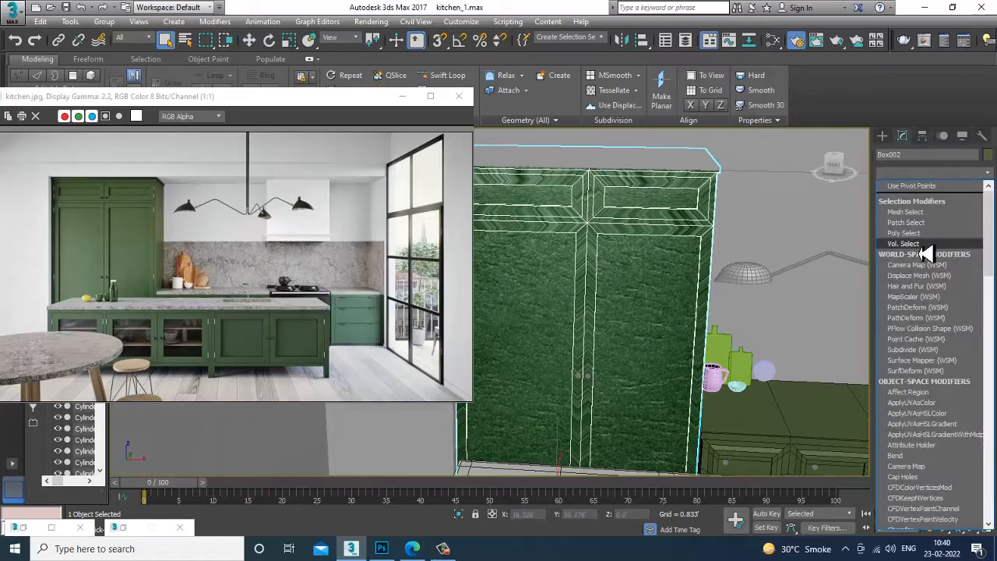
scroll(925, 253, down, 10)
click(924, 408)
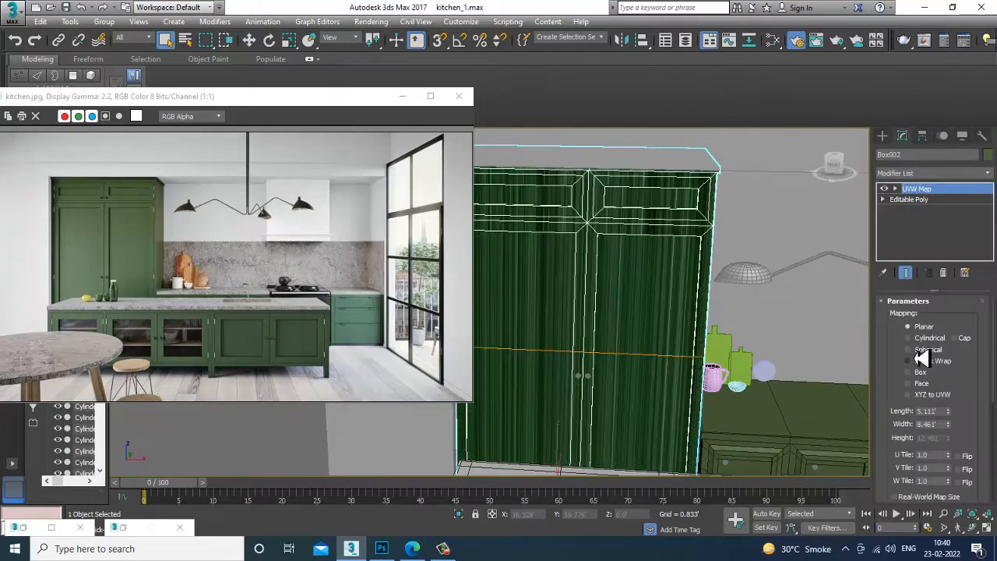
click(919, 373)
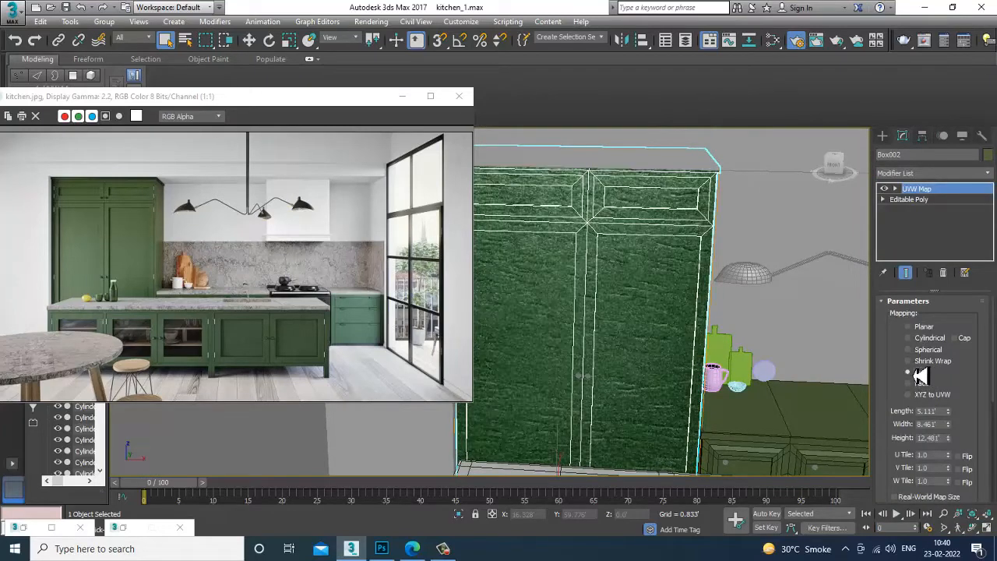
Turn on angle snap for the cabinet's UVW Map gizmo, try rotating the gizmo, and undo that rotation.
click(894, 188)
click(917, 200)
key(w)
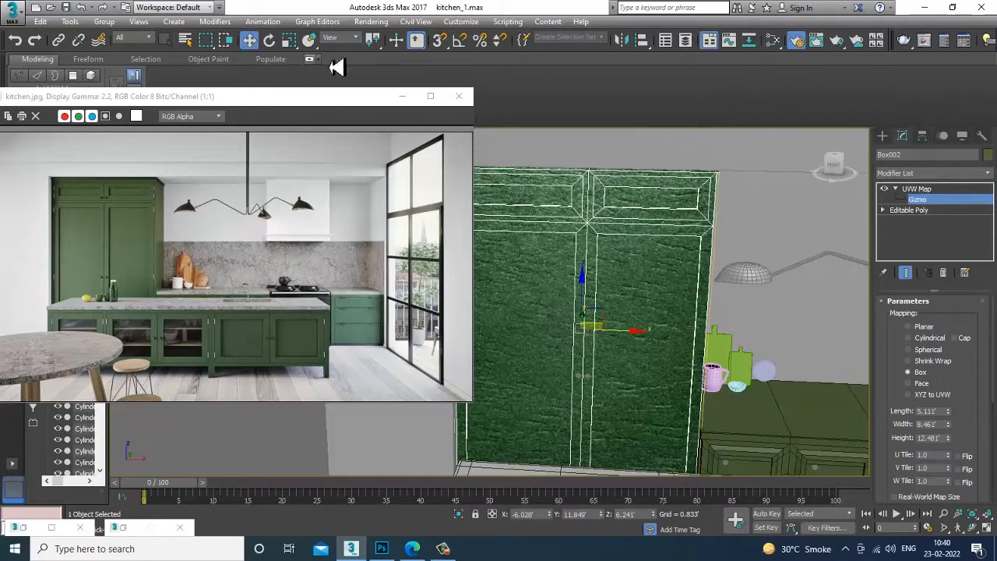
click(459, 40)
key(e)
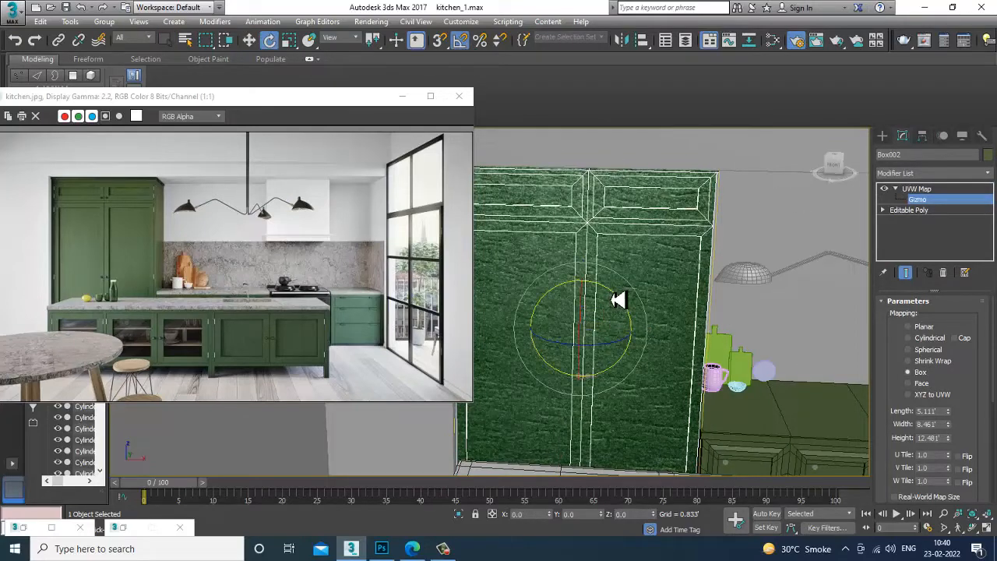
drag(617, 300, 628, 298)
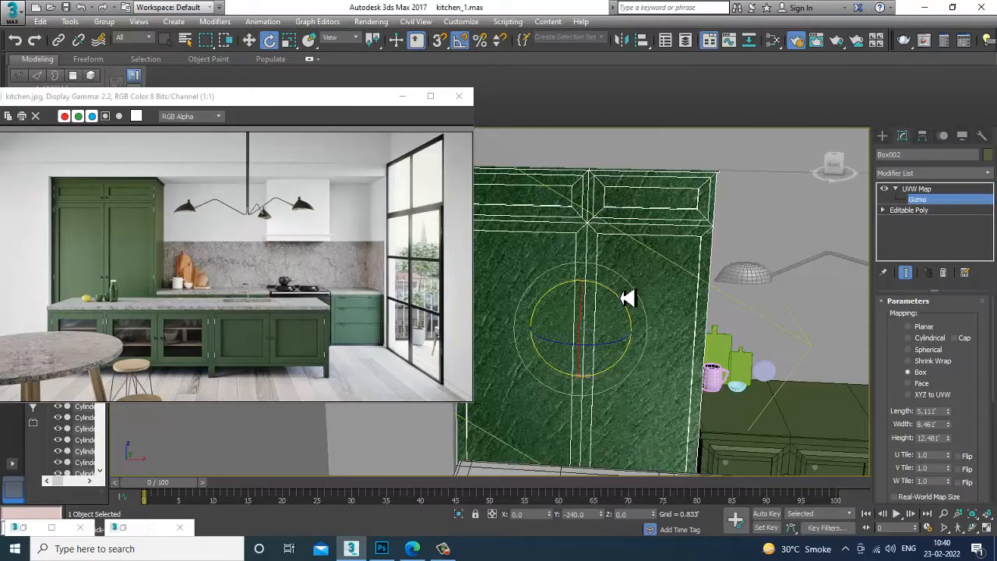
key(ctrl+z)
Set the snap angle to 90 degrees in the Grid and Snap Settings.
alt+middle_drag(675, 275, 599, 247)
right_click(461, 40)
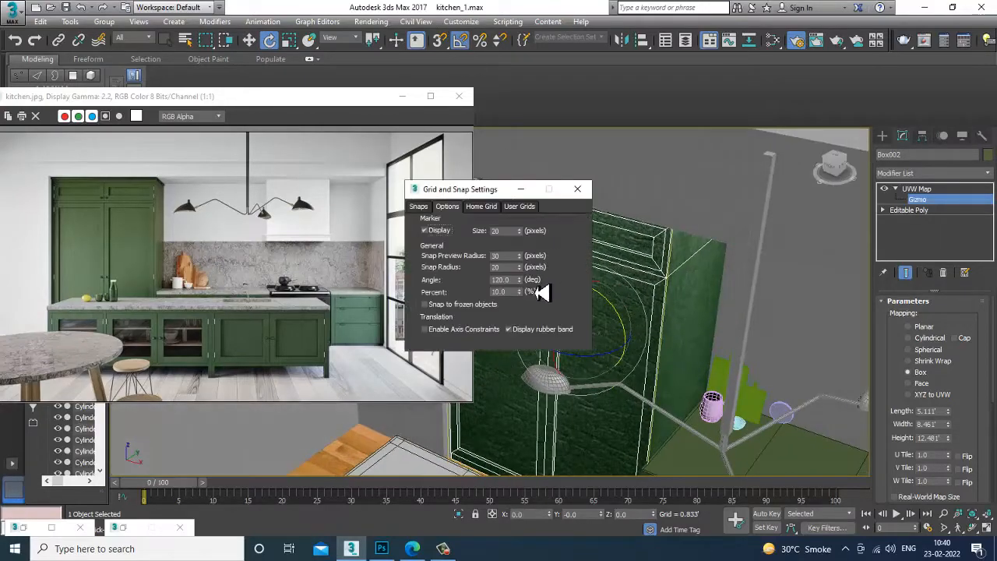
double_click(503, 280)
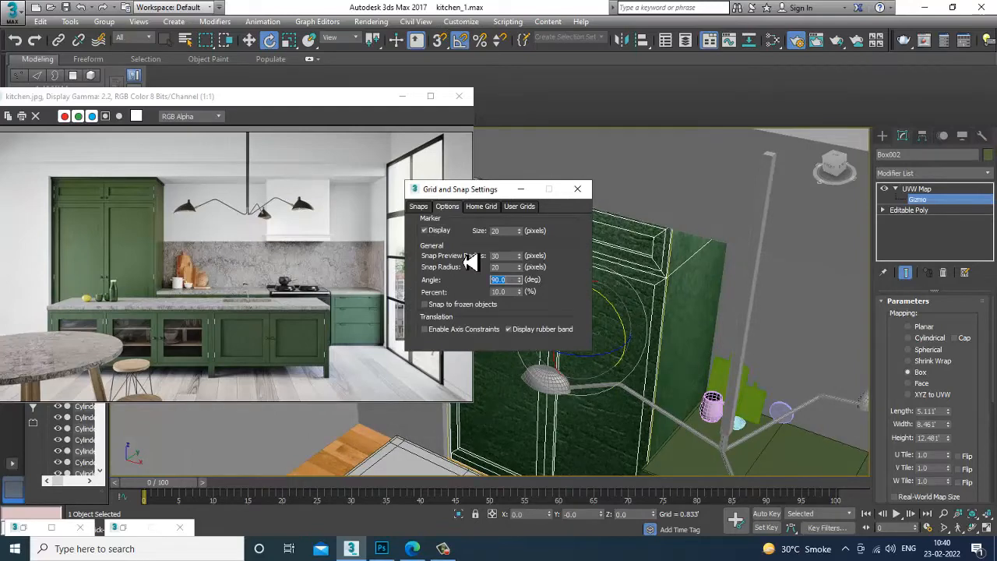
click(578, 189)
scroll(628, 323, up, 3)
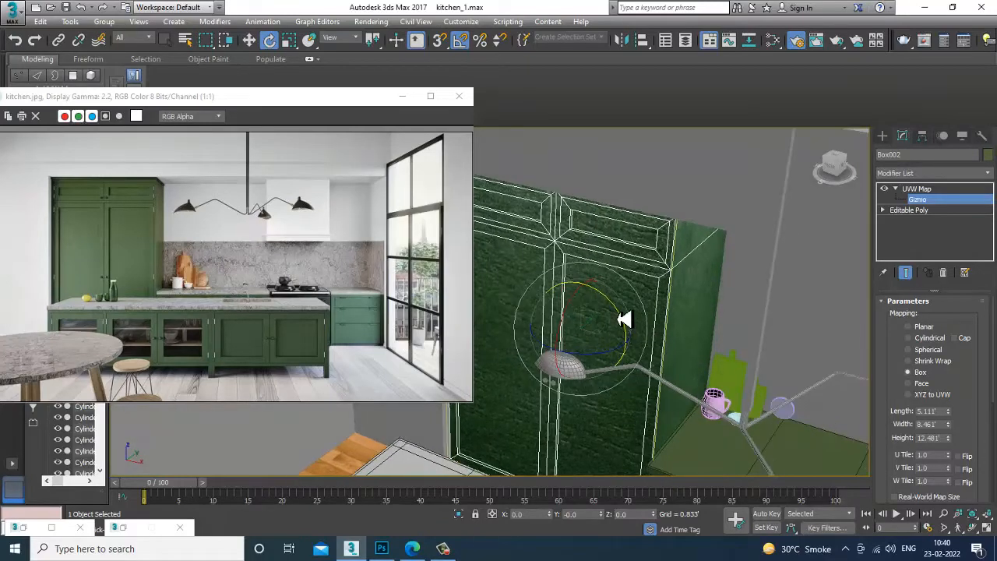
Set the green wood bitmap's U and V tiling to 10 and look at the tall cabinet in the viewport.
alt+middle_drag(619, 340, 649, 324)
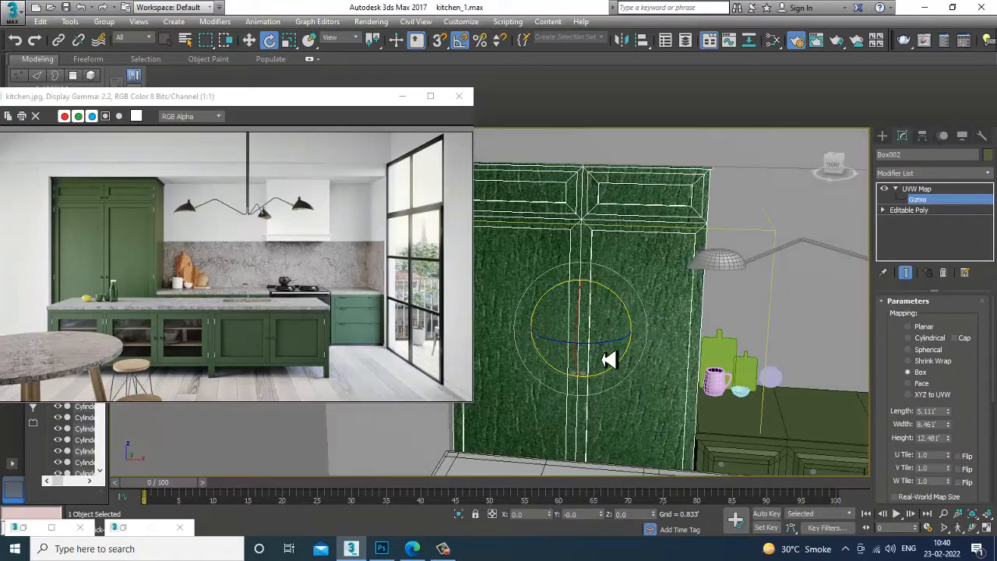
scroll(608, 359, down, 3)
scroll(621, 363, up, 2)
key(w)
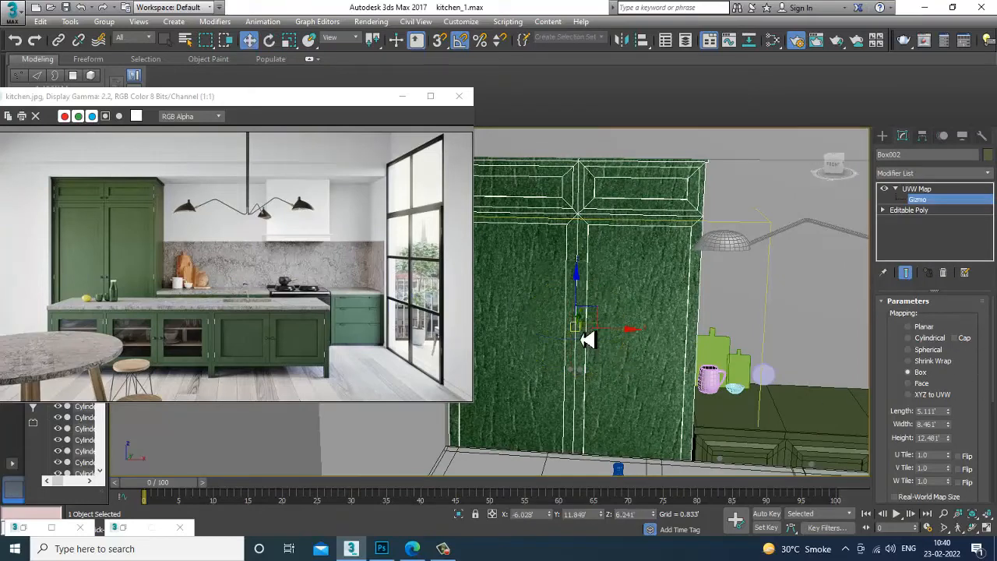
key(m)
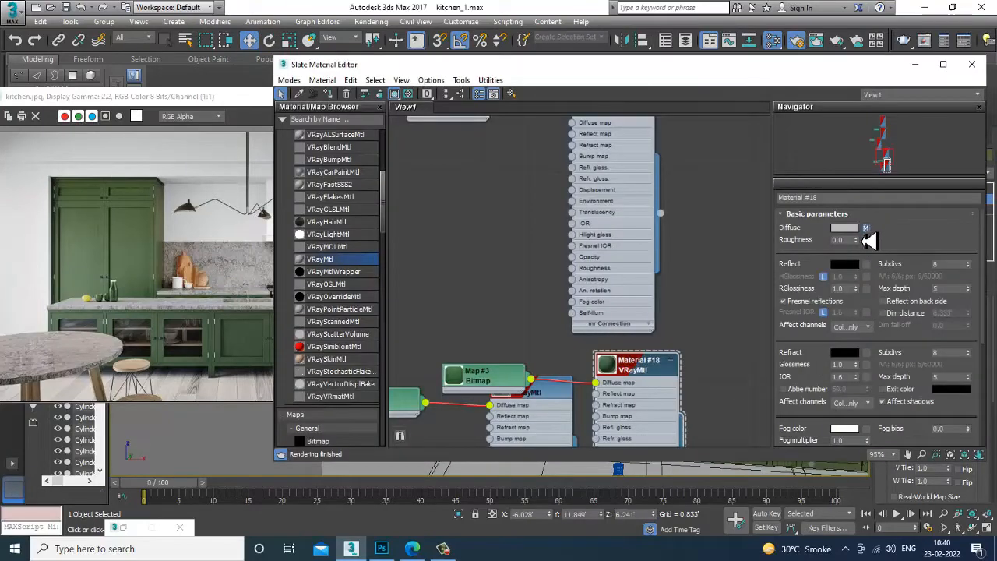
click(864, 228)
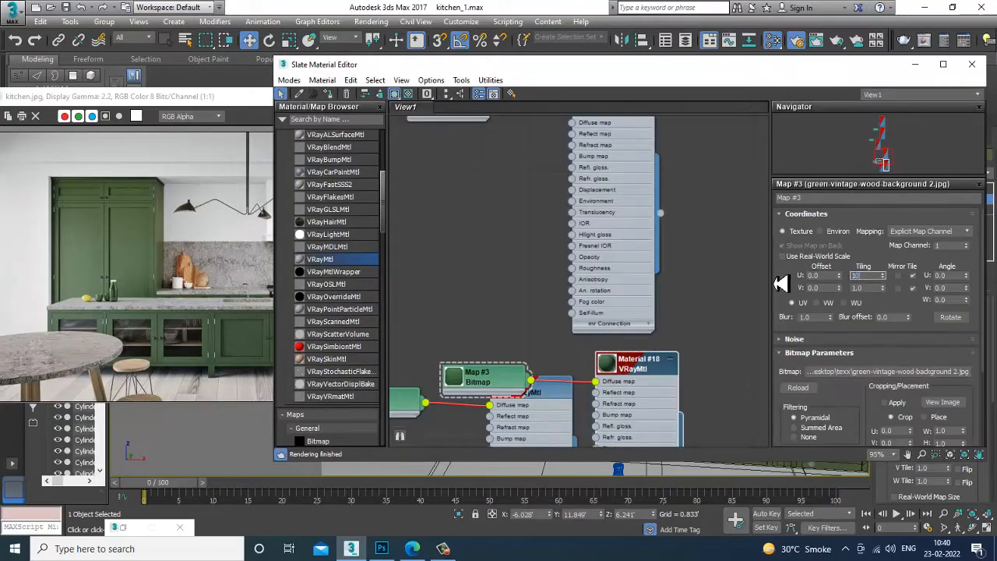
click(915, 64)
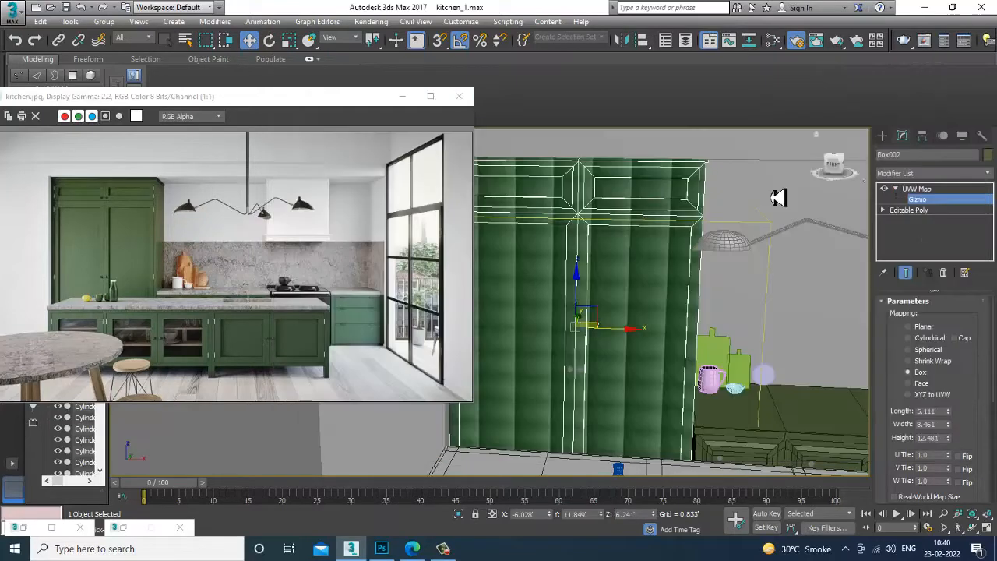
Set the green wood bitmap's U and V tiling to 2 with the cabinet kept in view beside the editor.
key(m)
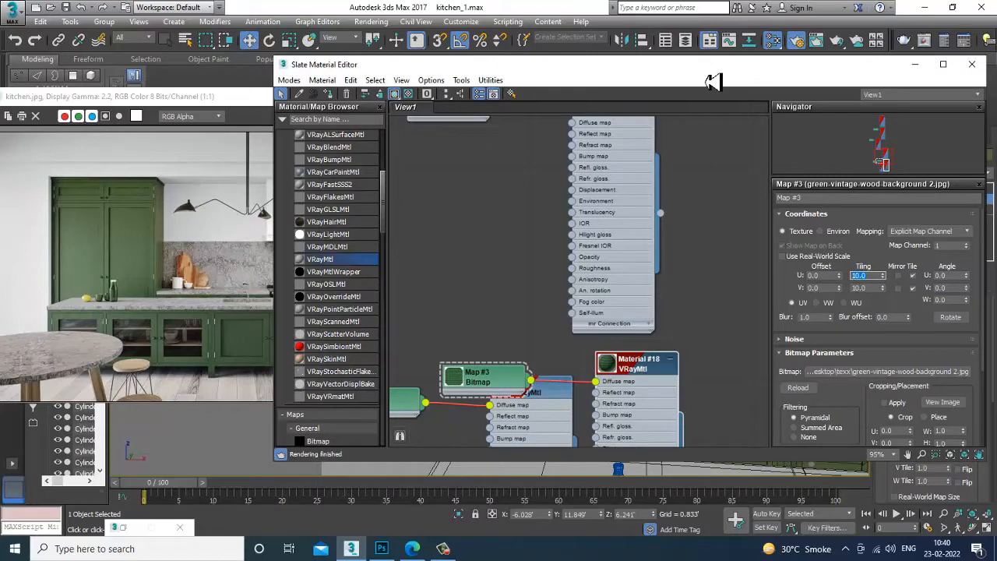
drag(710, 78, 187, 269)
middle_drag(558, 230, 650, 214)
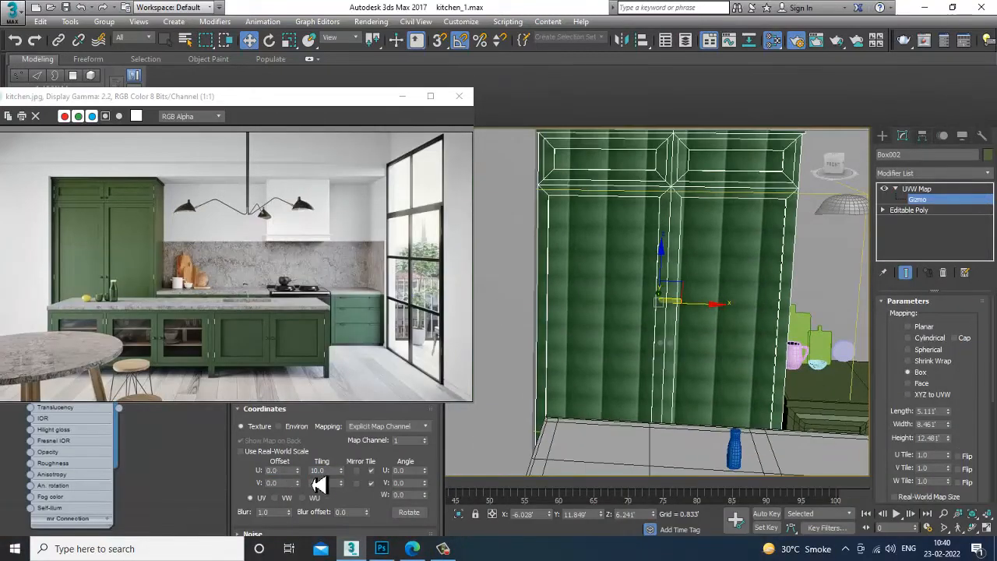
drag(330, 472, 253, 473)
text(2)
key(Tab)
text(2)
key(Return)
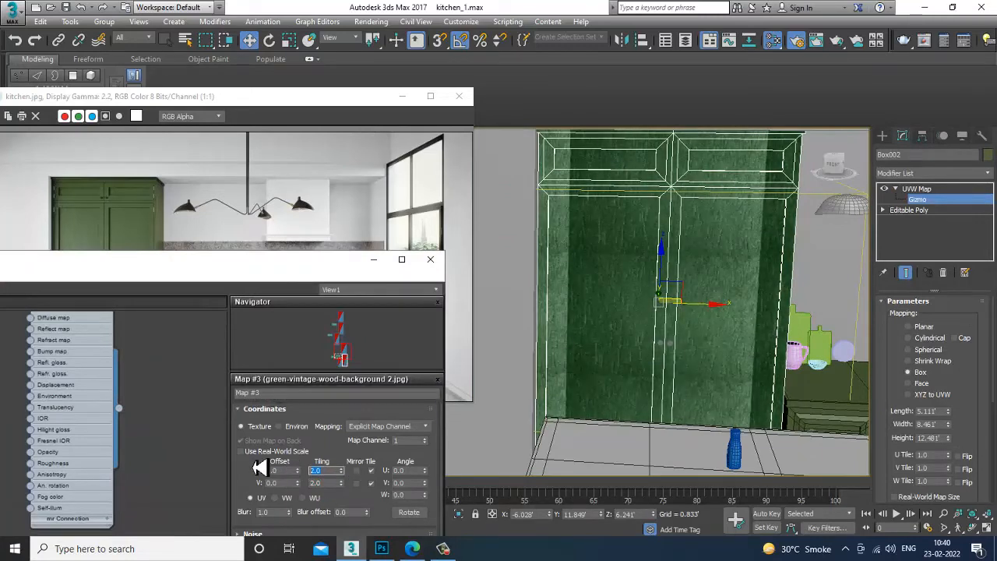
Set the green wood bitmap's U and V tiling to 1.
text(1)
key(Tab)
text(1)
key(Return)
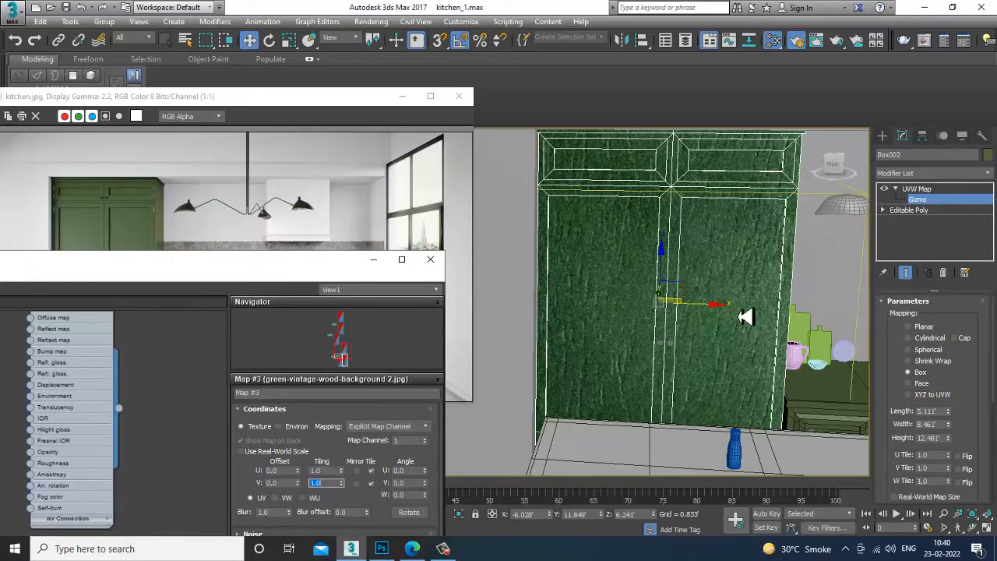
Examine the tall cabinet's wood texture up close and compare it with the cabinet in the reference image.
scroll(746, 316, down, 5)
middle_drag(706, 298, 682, 311)
scroll(676, 376, up, 2)
scroll(682, 311, up, 3)
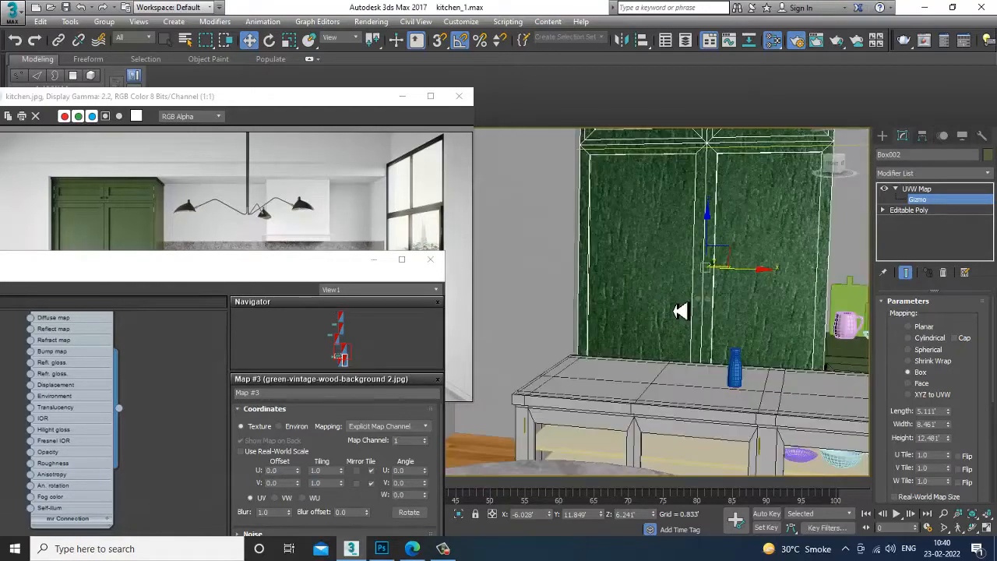
scroll(690, 273, up, 3)
middle_drag(690, 272, 652, 332)
click(130, 221)
scroll(127, 221, up, 1)
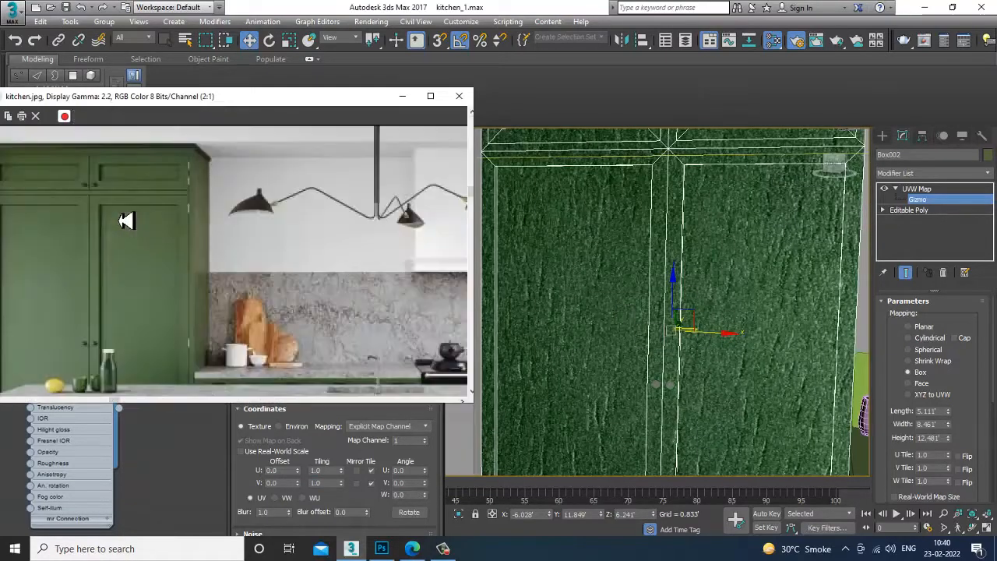
scroll(128, 218, down, 1)
scroll(740, 286, down, 5)
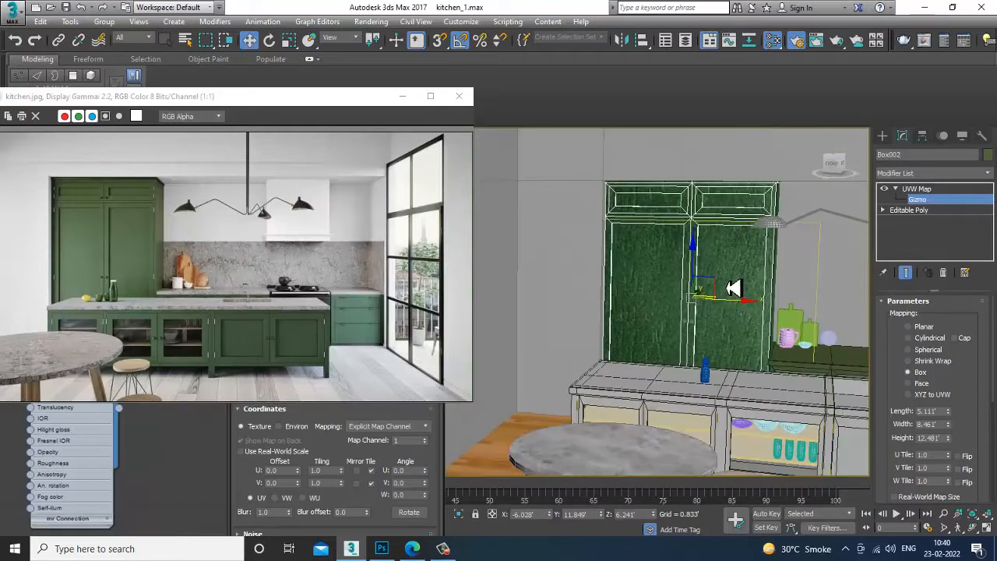
alt+middle_drag(734, 288, 727, 293)
Delete the green wood bitmap node that feeds the diffuse map of Material #18.
key(m)
key(m)
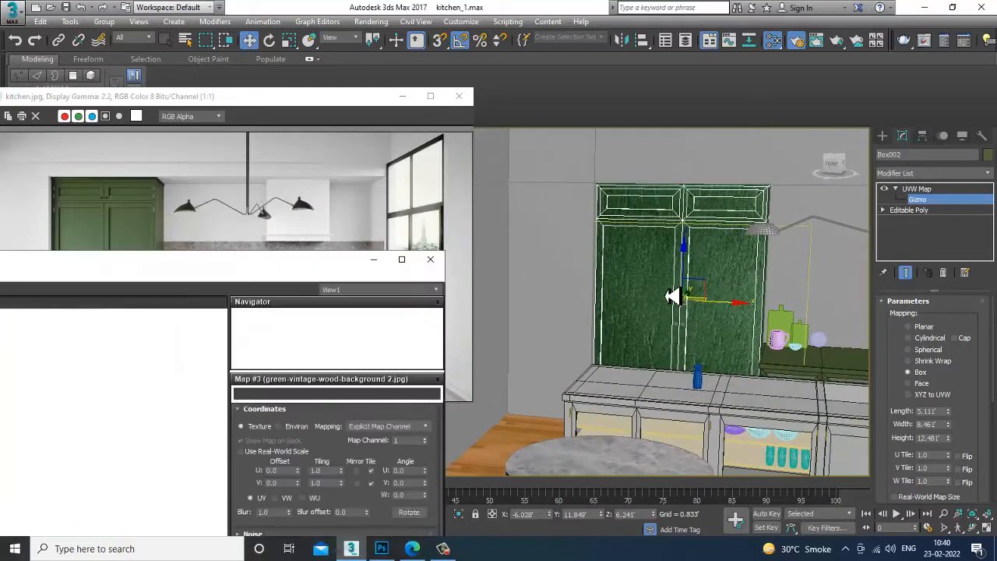
drag(220, 268, 564, 124)
middle_drag(408, 254, 413, 267)
middle_drag(494, 395, 497, 343)
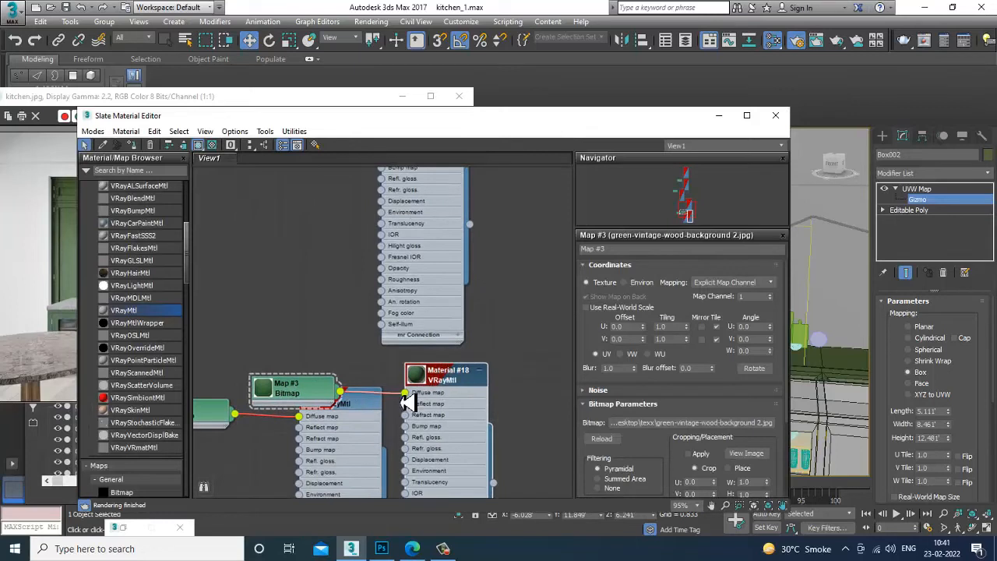
click(329, 394)
key(Delete)
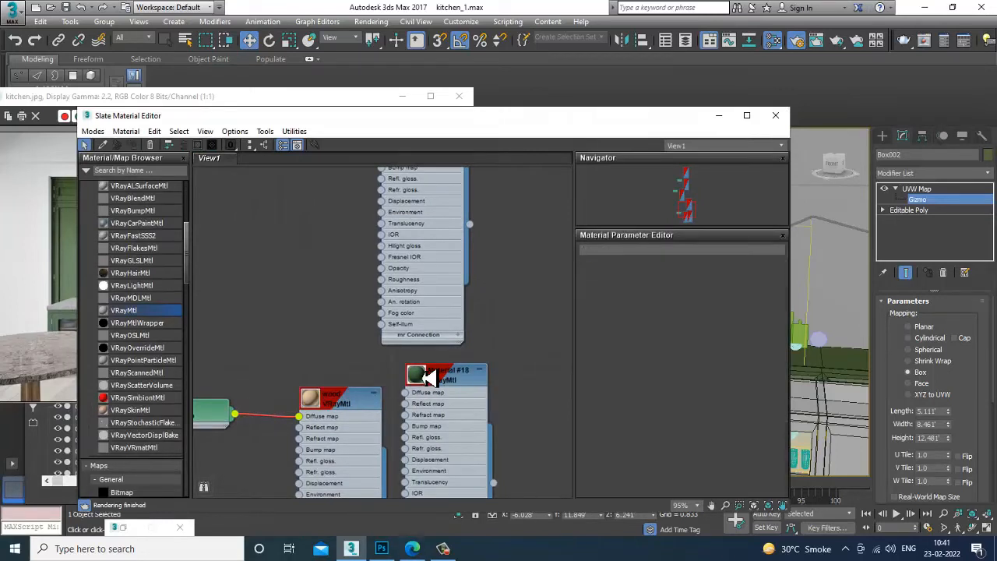
Set the diffuse colour of Material #18 by sampling the green of the tall cabinet in the reference image.
double_click(460, 391)
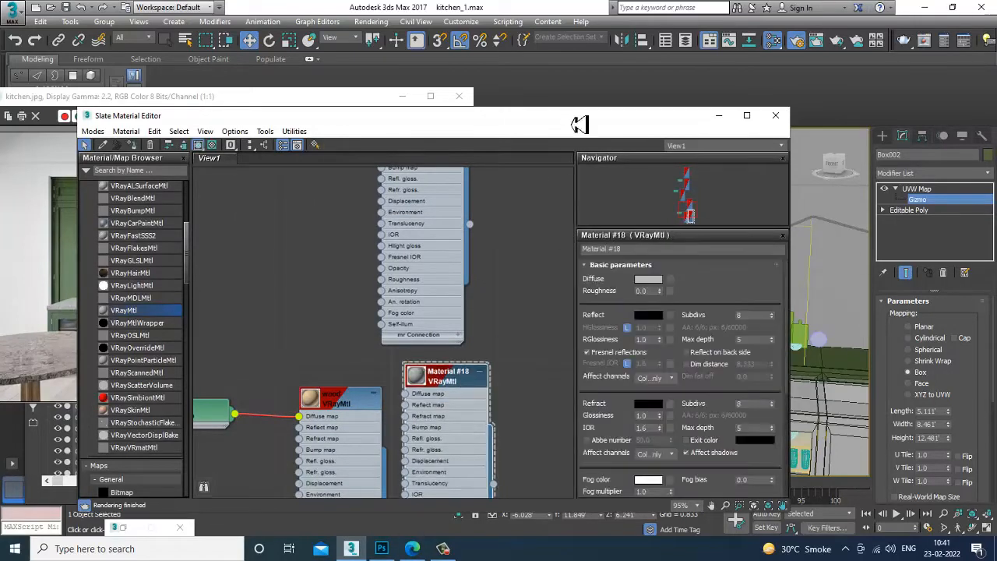
drag(580, 125, 577, 305)
click(651, 451)
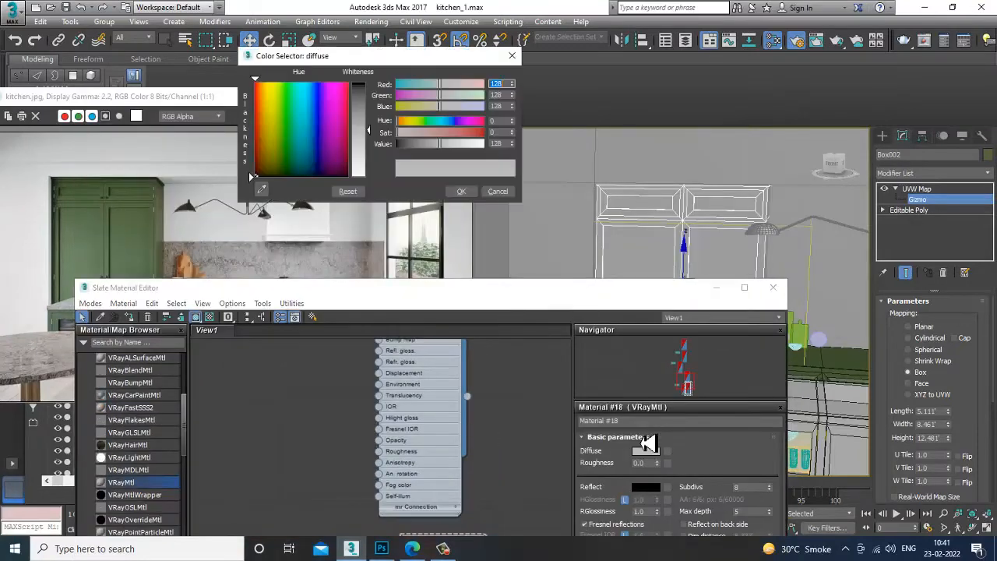
click(140, 250)
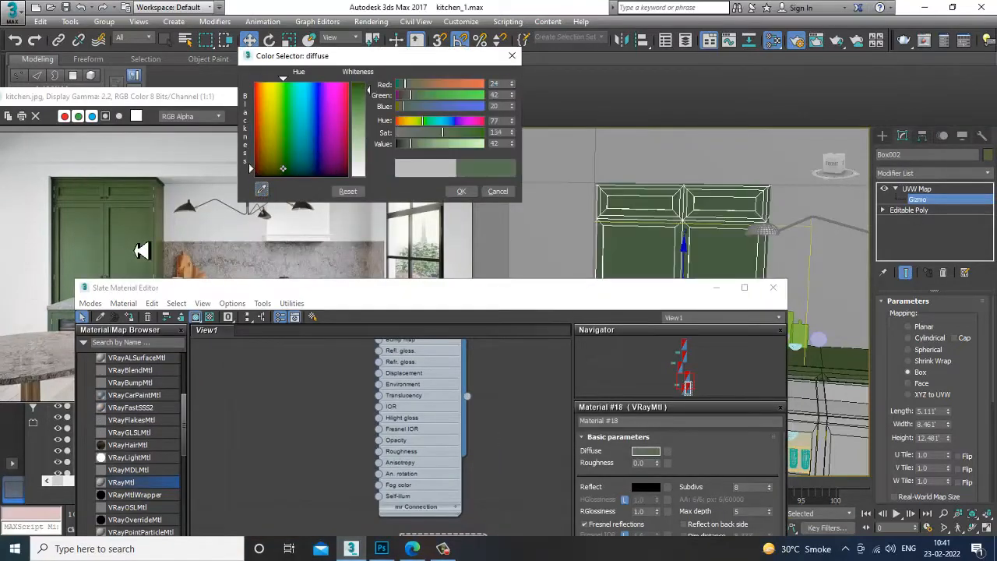
click(469, 193)
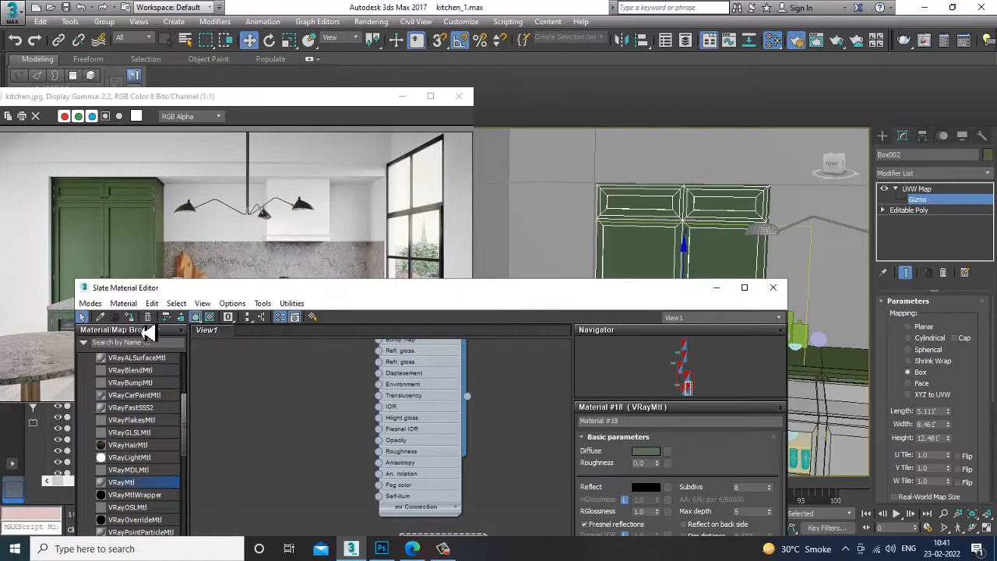
Move the Material #18 and wood nodes apart in the material graph to free space beside Material #18.
middle_drag(380, 426, 378, 454)
drag(246, 291, 223, 159)
middle_drag(364, 403, 375, 312)
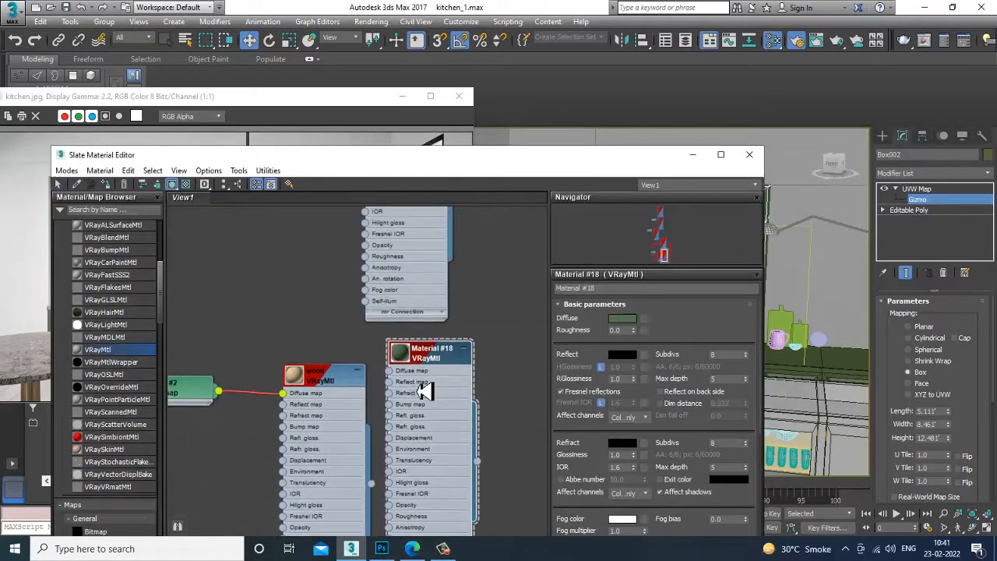
middle_drag(423, 392, 416, 222)
middle_drag(432, 322, 443, 383)
drag(443, 250, 481, 392)
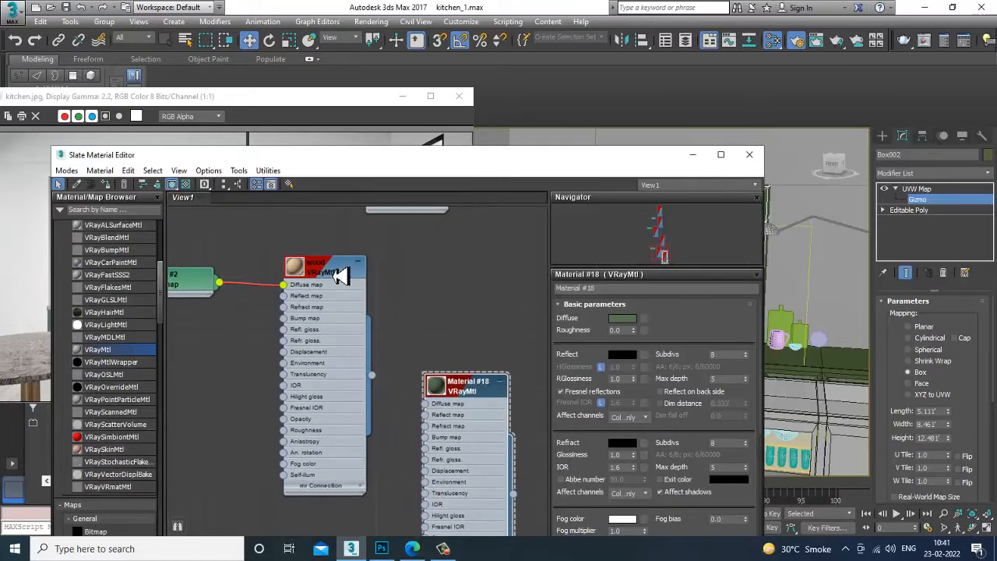
drag(336, 276, 324, 219)
middle_drag(452, 361, 441, 205)
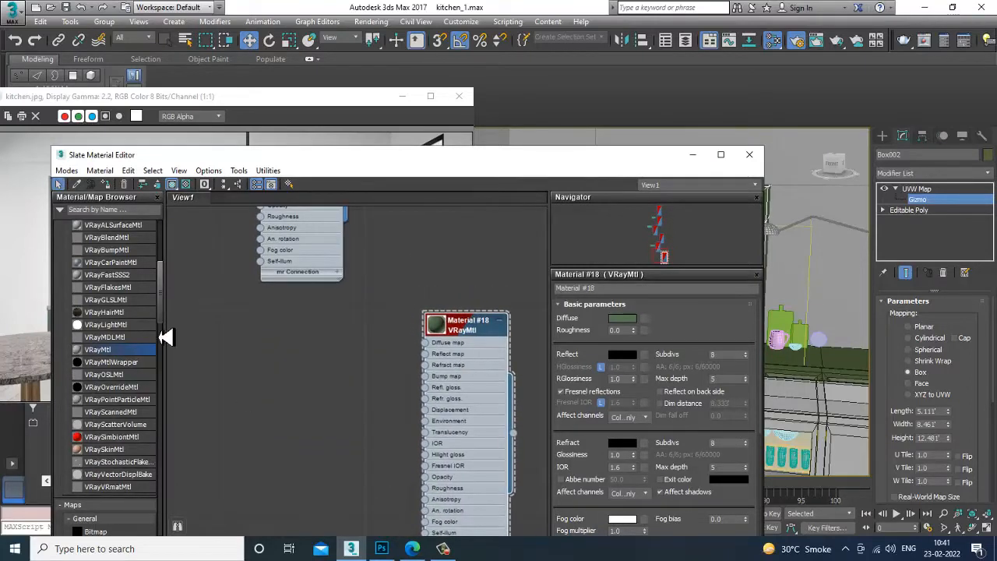
Connect a new Noise map to the bump map of Material #18 and enlarge the material's preview.
drag(162, 318, 180, 362)
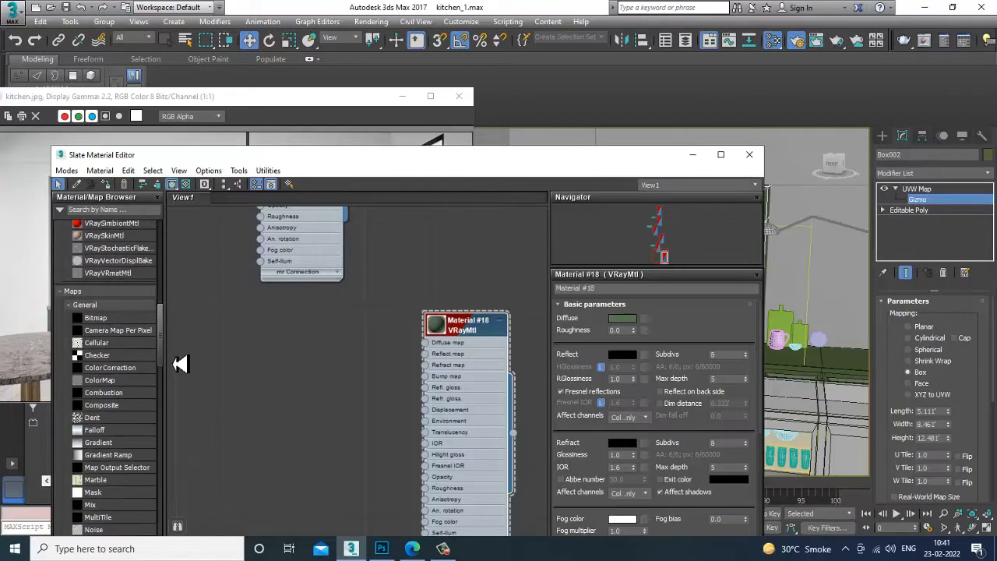
drag(107, 534, 427, 378)
double_click(442, 327)
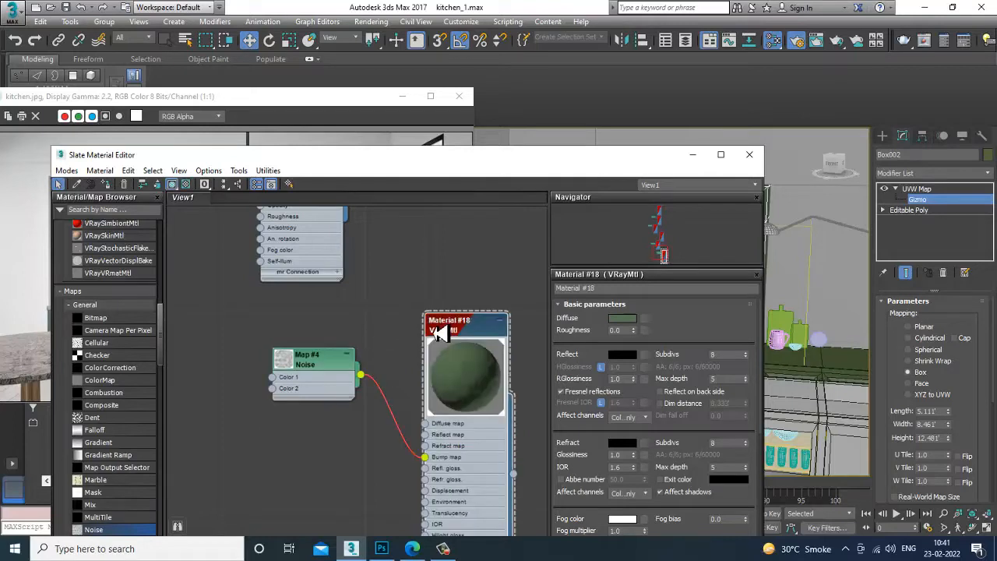
Set the Noise map's size to 0.02 and minimize the material editor.
double_click(345, 369)
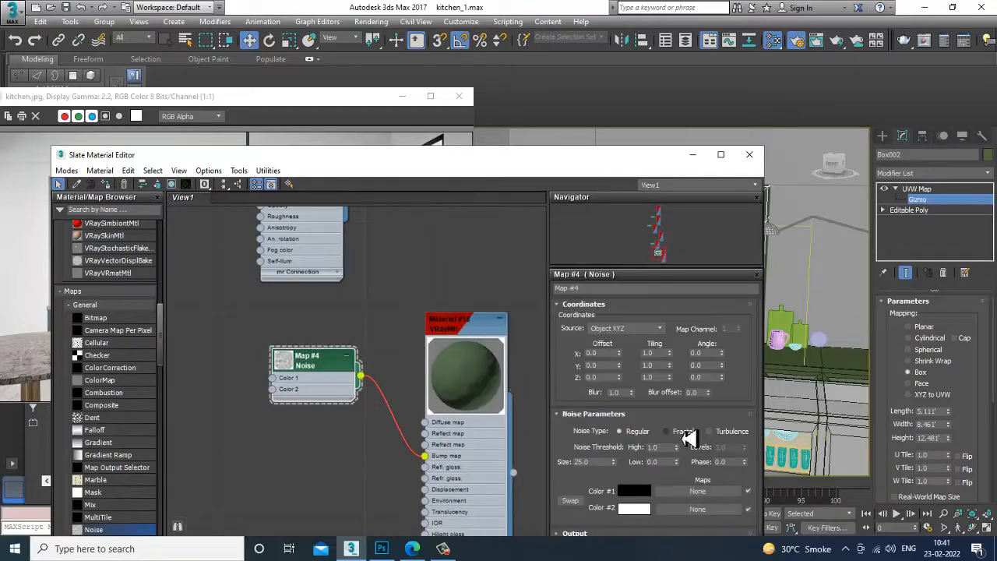
double_click(593, 462)
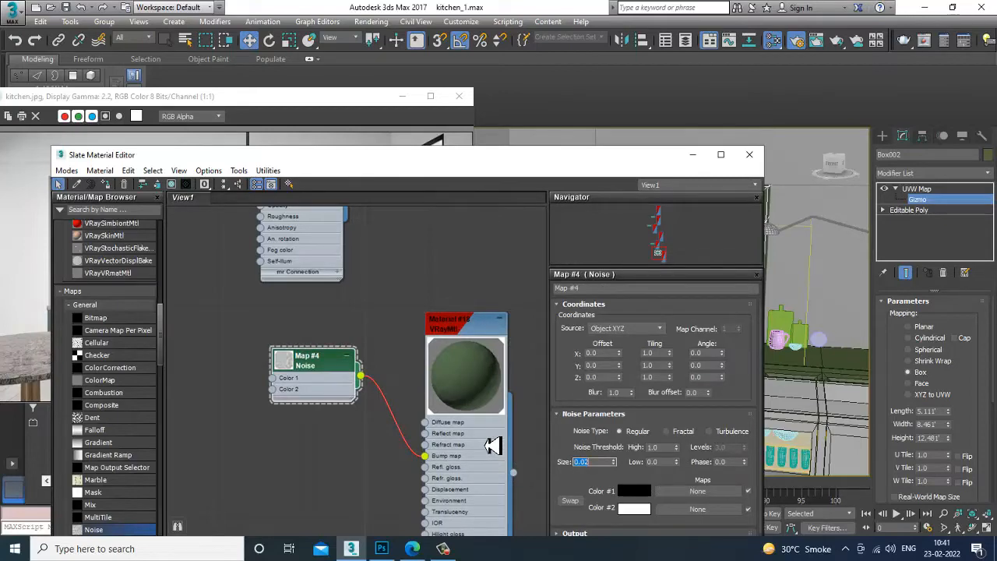
click(692, 155)
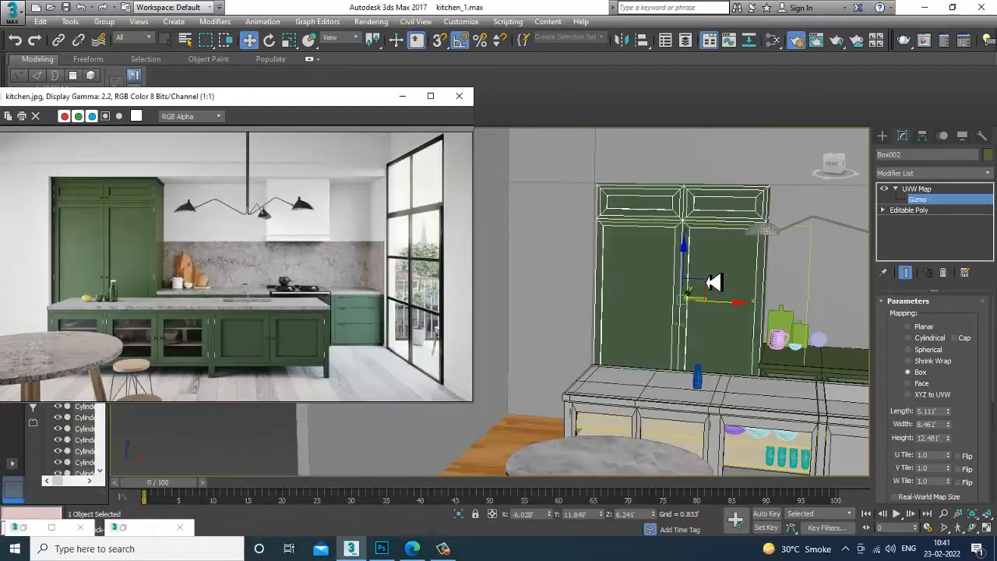
Leave the cabinet's UVW Map gizmo editing and select the two round knobs on the tall cabinet's doors.
scroll(712, 282, down, 6)
alt+middle_drag(747, 283, 734, 236)
scroll(737, 265, up, 5)
alt+middle_drag(707, 146, 629, 274)
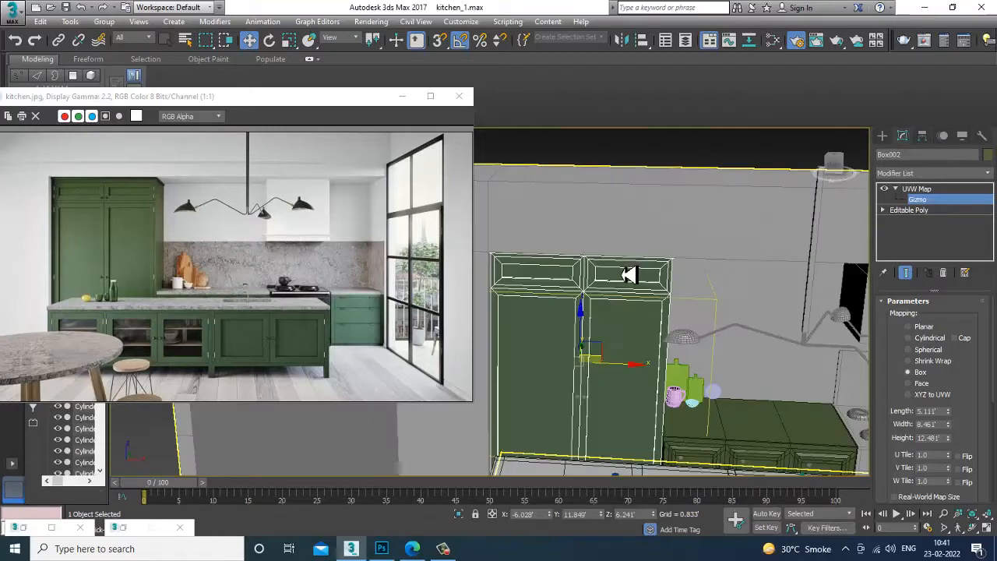
scroll(629, 274, up, 4)
mouse_move(641, 370)
middle_down()
mouse_move(641, 285)
mouse_move(644, 336)
mouse_move(616, 328)
mouse_move(634, 354)
middle_up()
scroll(641, 285, down, 2)
middle_drag(706, 365, 590, 251)
click(937, 190)
scroll(623, 288, up, 2)
scroll(603, 292, up, 2)
click(557, 349)
ctrl+click(539, 348)
scroll(562, 321, down, 3)
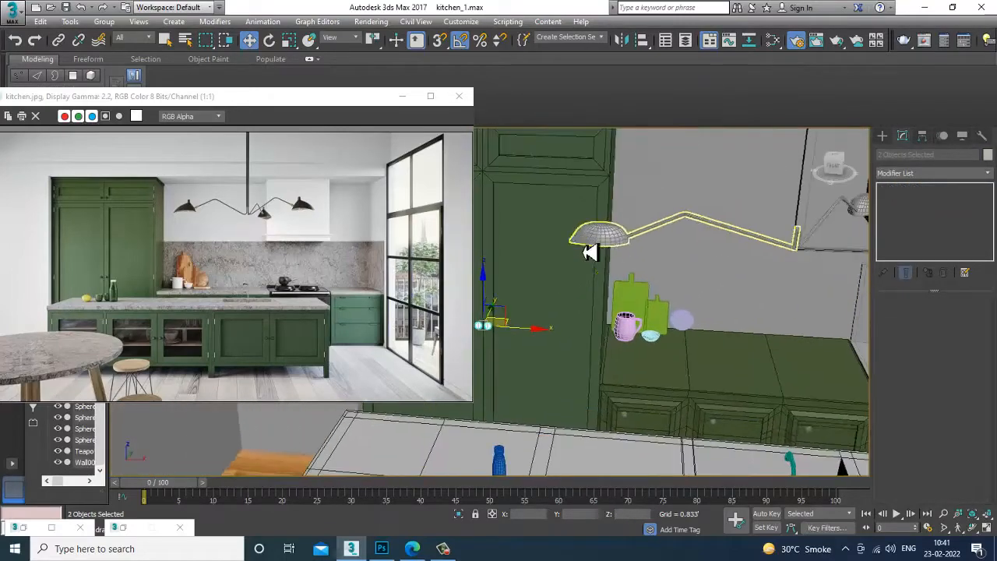
Add the three round knobs on the low back cabinet's fronts to the selection.
middle_drag(679, 340, 590, 243)
scroll(585, 292, up, 3)
alt+middle_drag(578, 319, 574, 343)
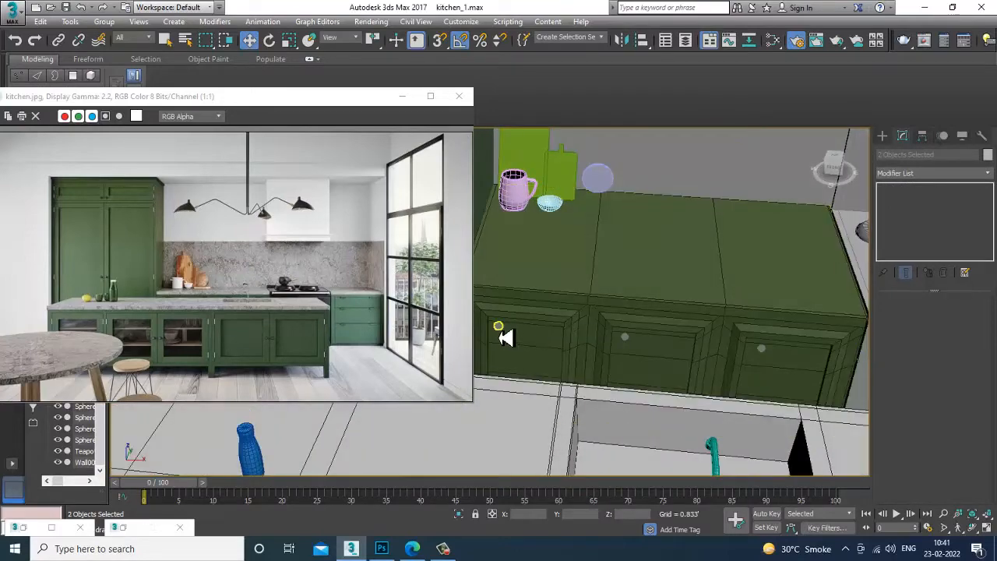
ctrl+click(499, 328)
ctrl+click(624, 336)
ctrl+click(761, 348)
scroll(771, 358, down, 5)
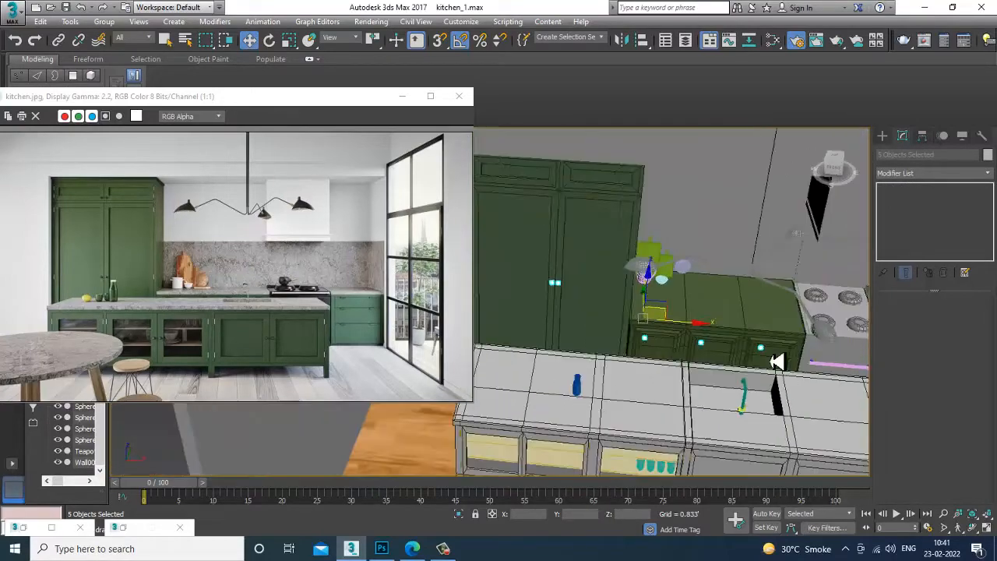
middle_drag(771, 361, 676, 294)
middle_drag(570, 292, 681, 359)
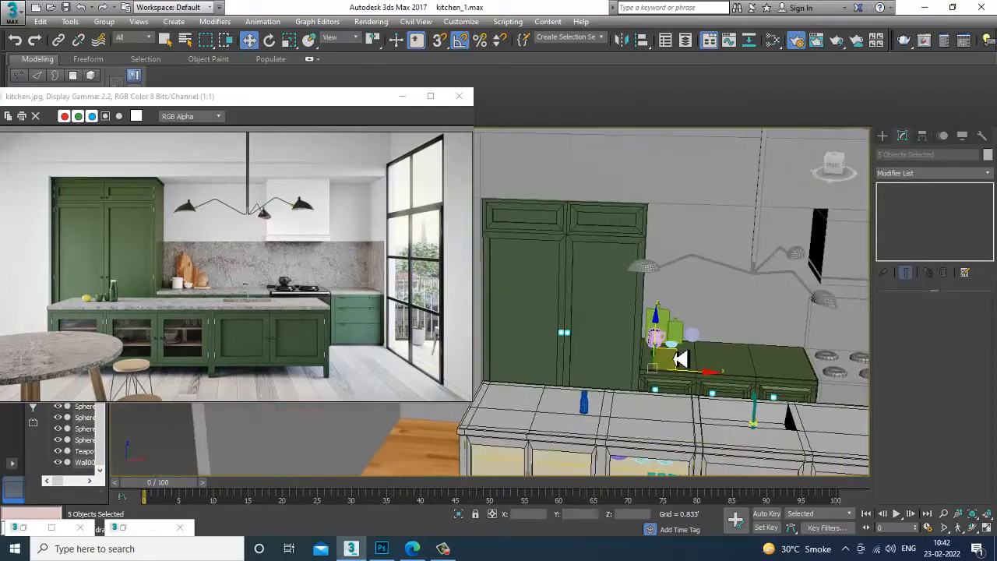
key(m)
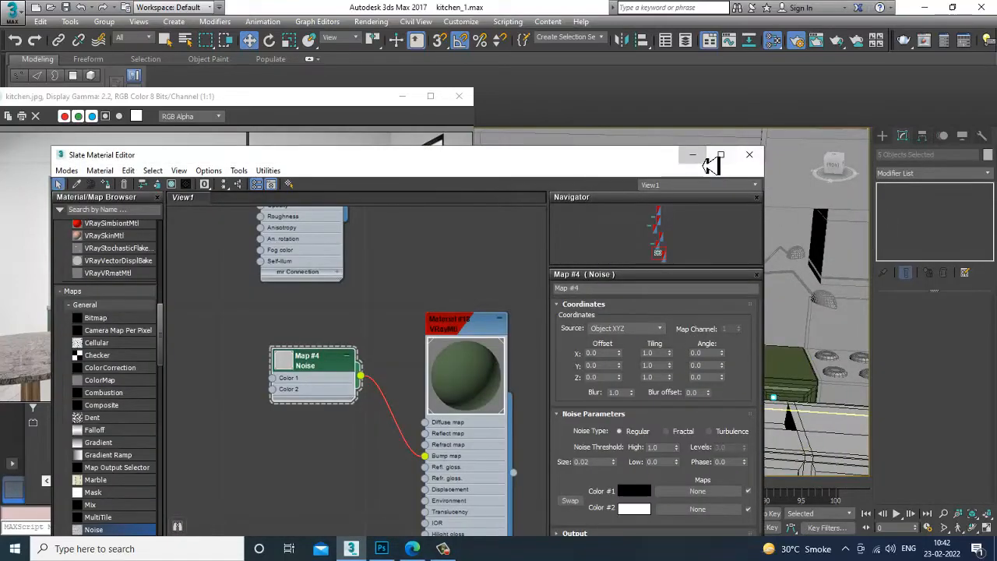
click(750, 154)
scroll(615, 251, up, 2)
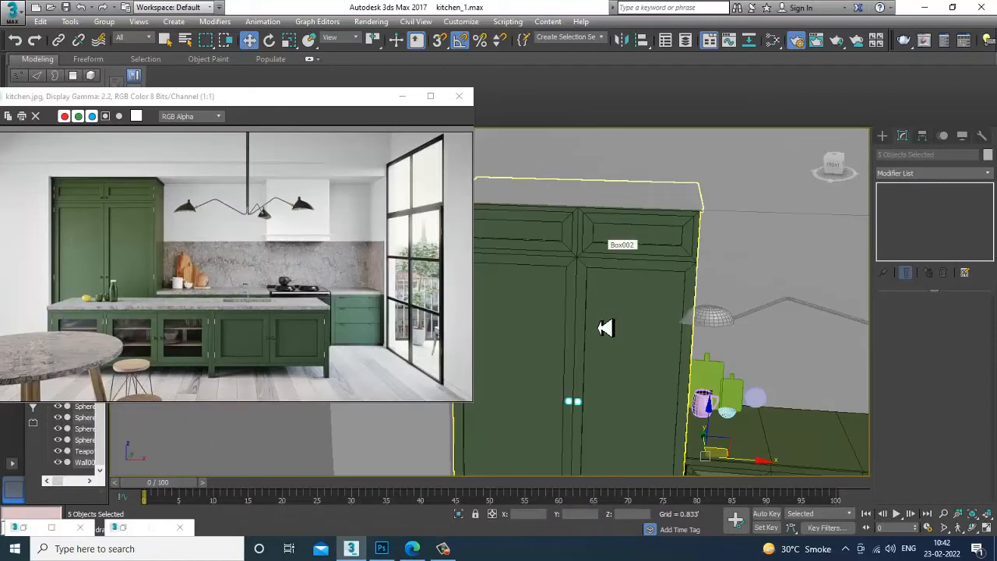
alt+middle_drag(601, 325, 584, 282)
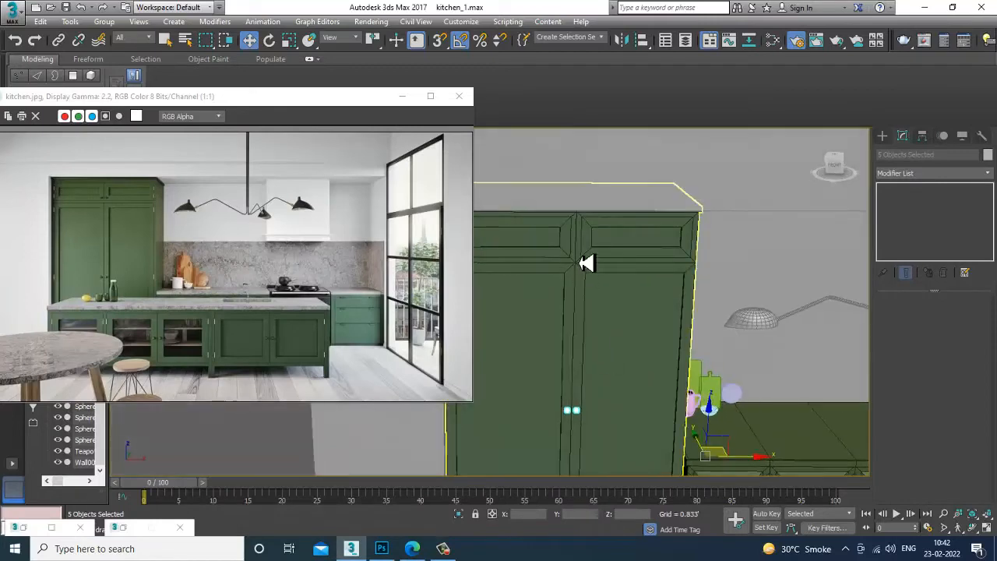
Copy the tall cabinet's two round door knobs upward onto its upper pair of doors.
click(577, 416)
mouse_move(577, 419)
mouse_down()
mouse_move(574, 269)
mouse_move(581, 231)
mouse_move(590, 238)
mouse_up()
click(509, 329)
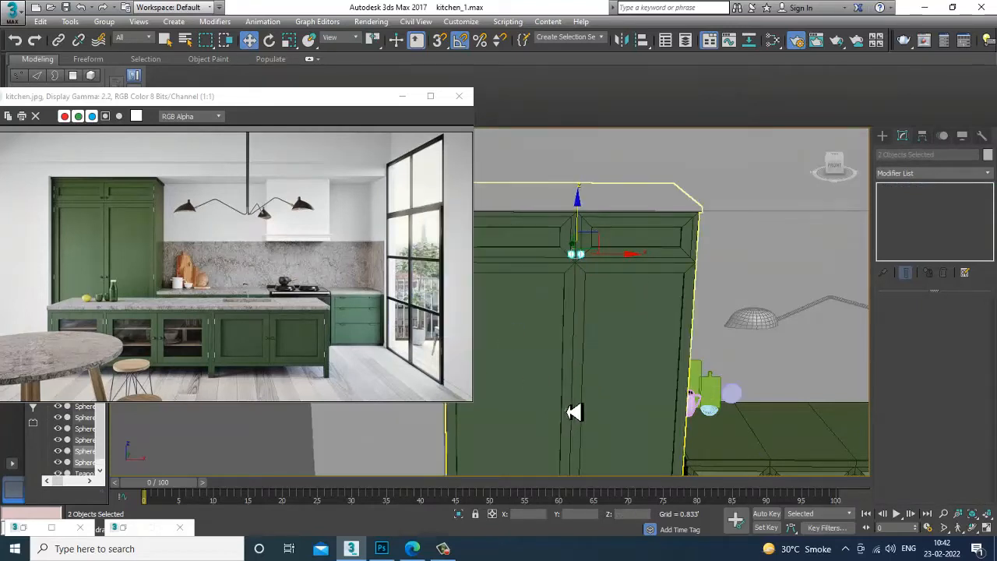
Add the two lower door knobs and the three knobs on the low back cabinet's fronts to the selection.
ctrl+click(578, 413)
ctrl+click(569, 413)
middle_drag(686, 402, 696, 420)
ctrl+click(594, 403)
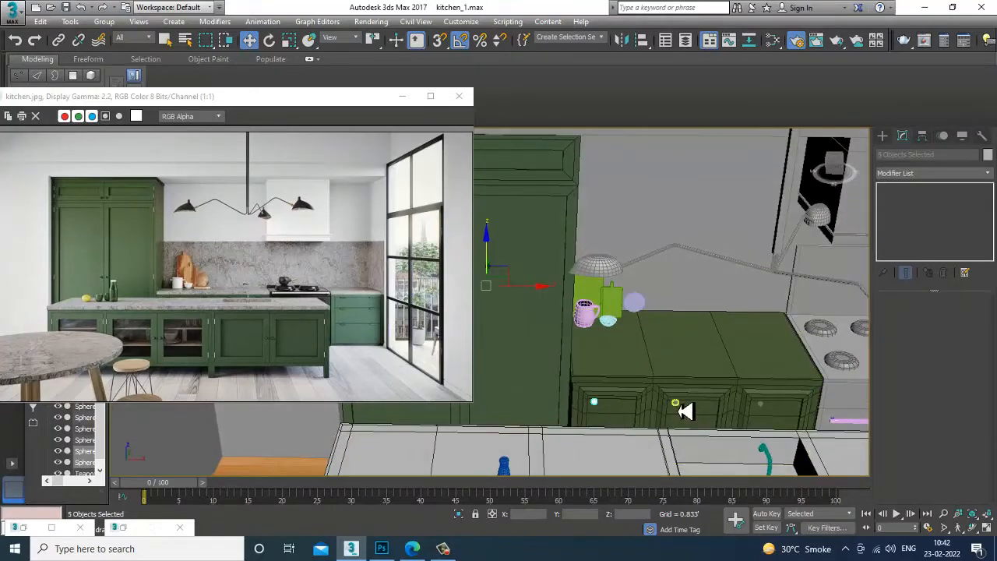
ctrl+click(676, 405)
ctrl+click(762, 406)
middle_drag(614, 305, 729, 307)
Create a new VRayMtl in an empty area of the material editor's node view and open its parameters.
key(m)
middle_drag(392, 440, 408, 274)
middle_drag(386, 359, 358, 264)
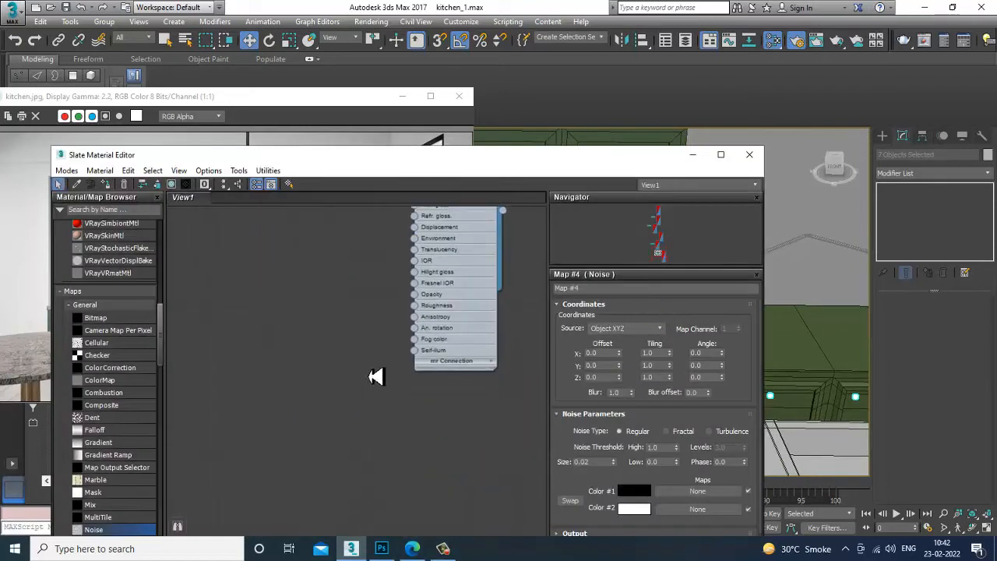
drag(161, 321, 167, 280)
click(95, 344)
click(267, 328)
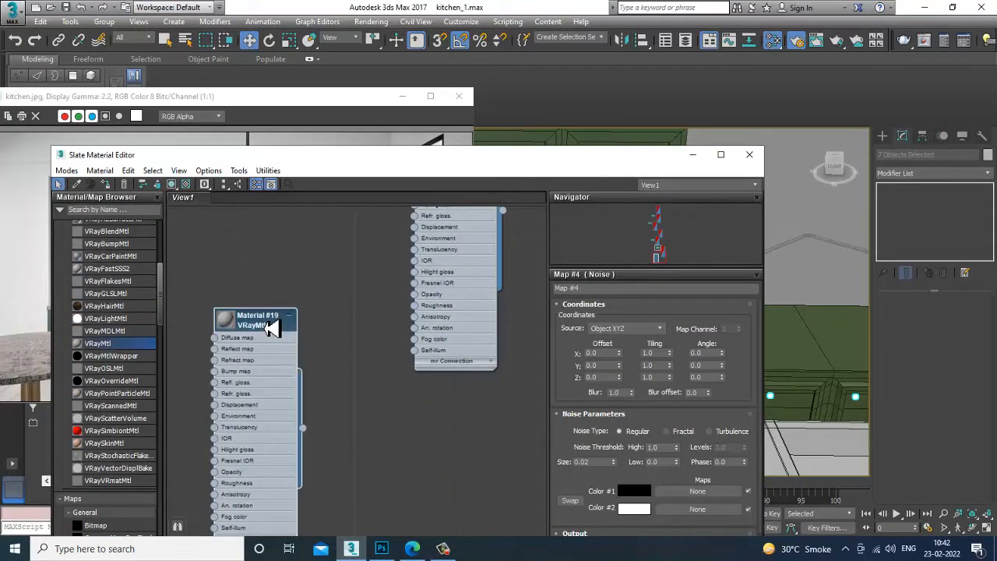
double_click(278, 331)
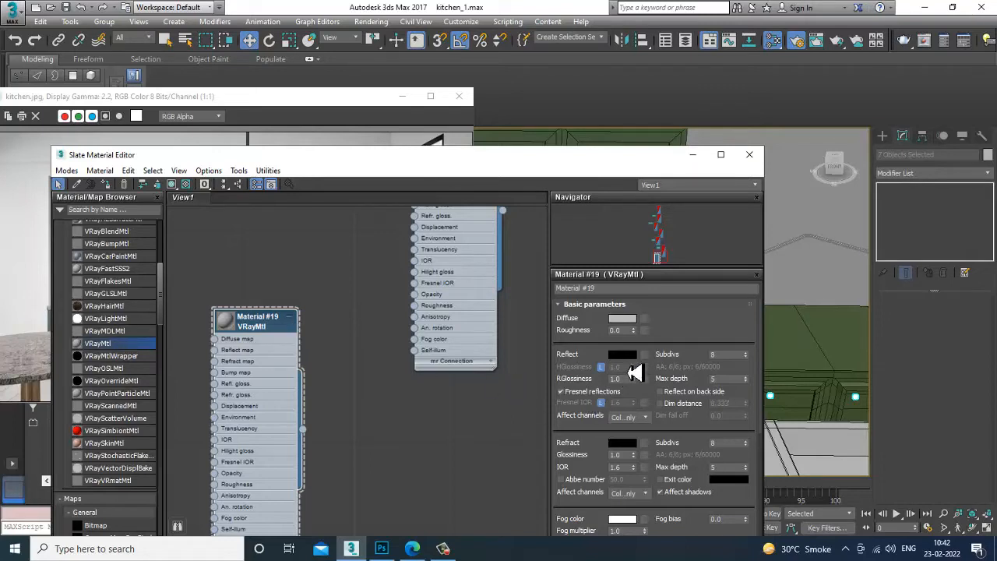
Set Material #19's diffuse color to red 28, green 12, blue 5.
click(626, 319)
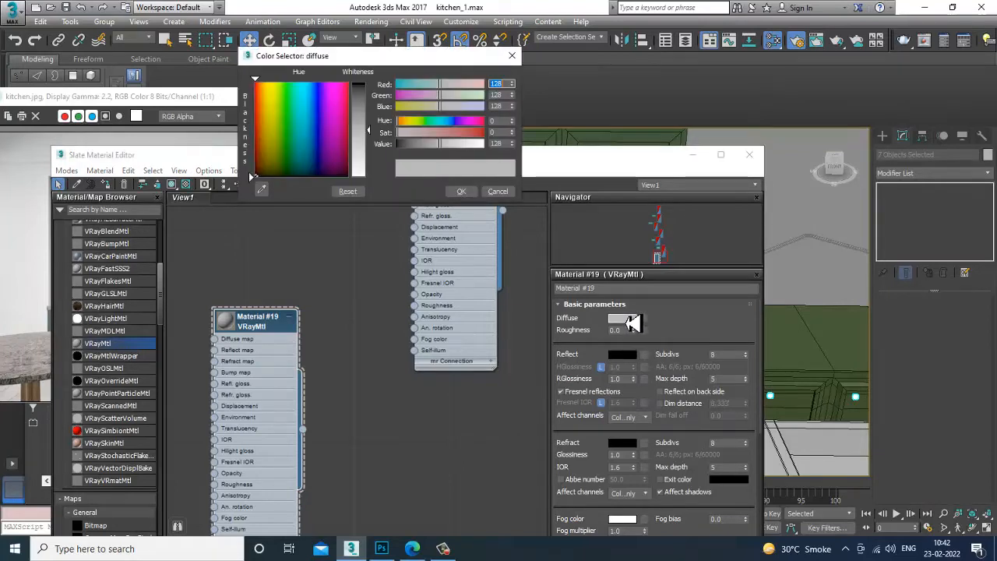
click(511, 83)
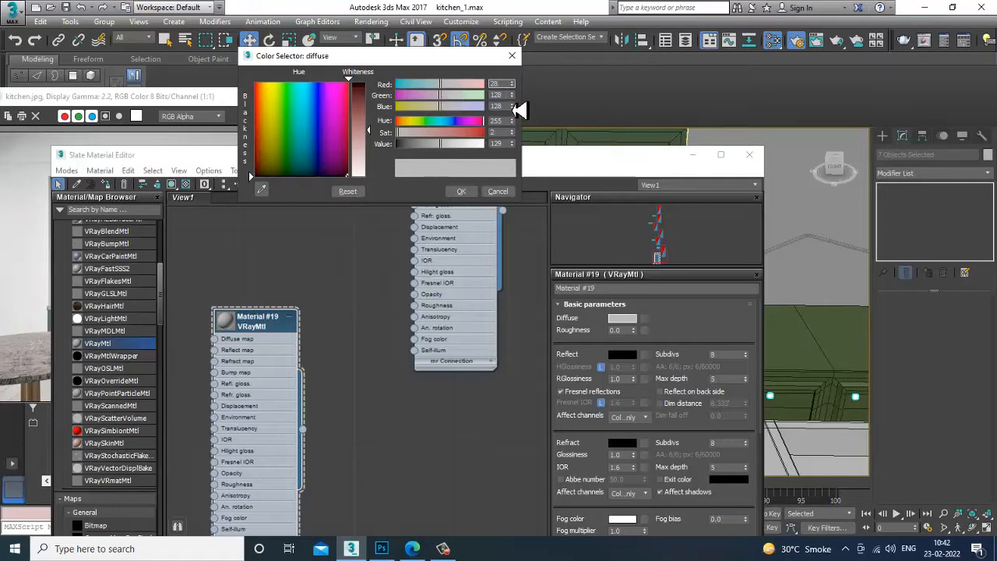
key(Tab)
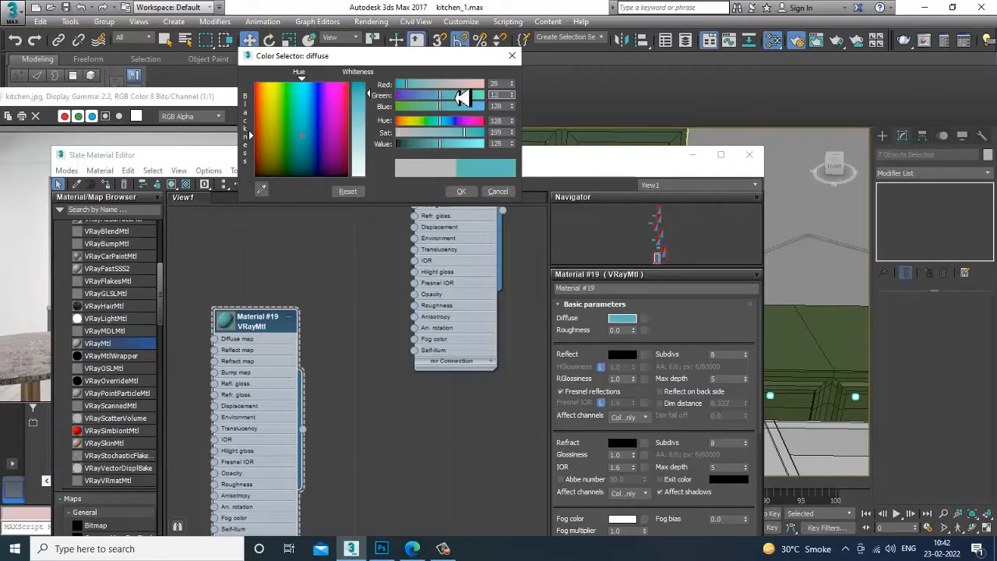
key(Tab)
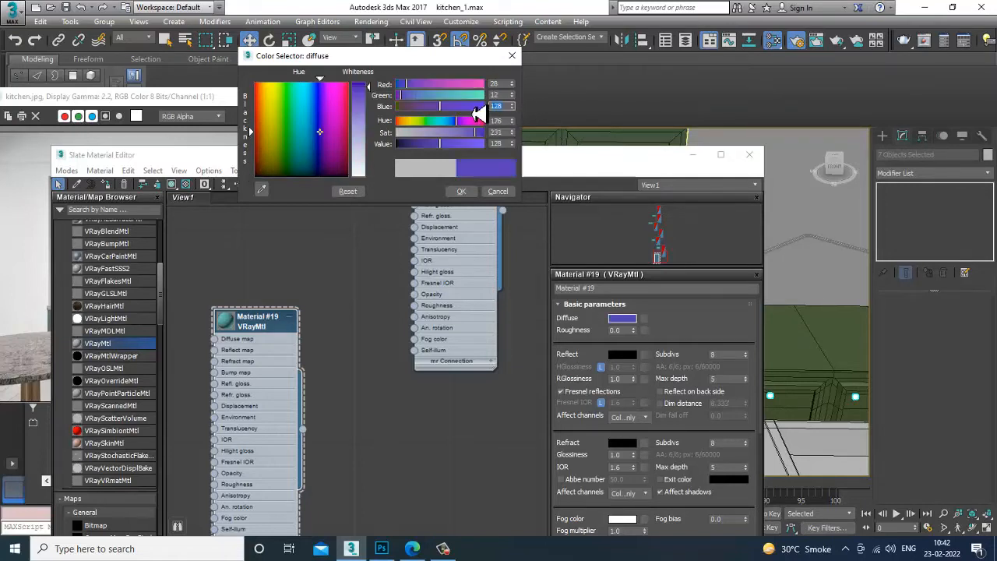
text(5)
key(Return)
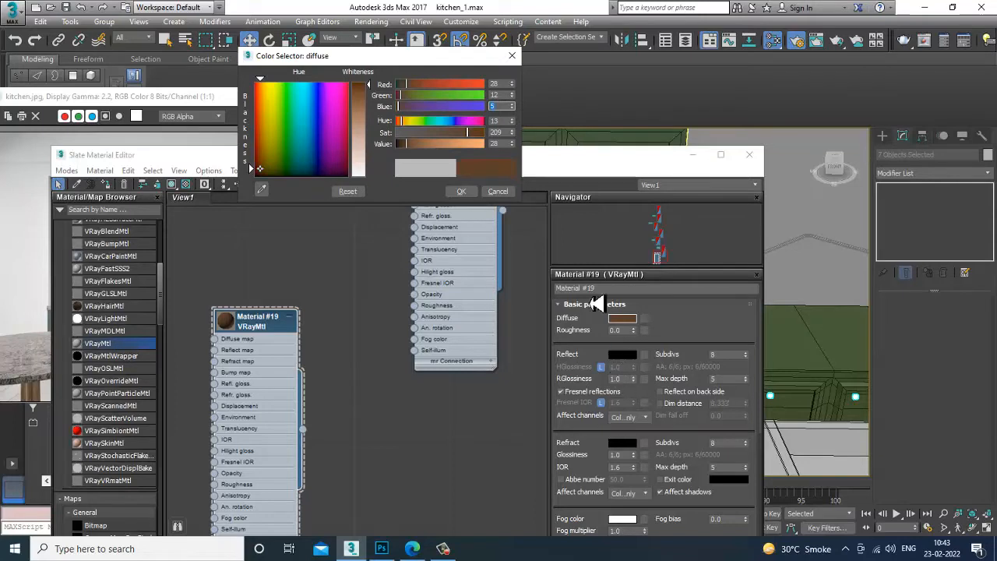
click(460, 195)
Set Material #19's reflection color to red 222, green 188, blue 111.
click(622, 354)
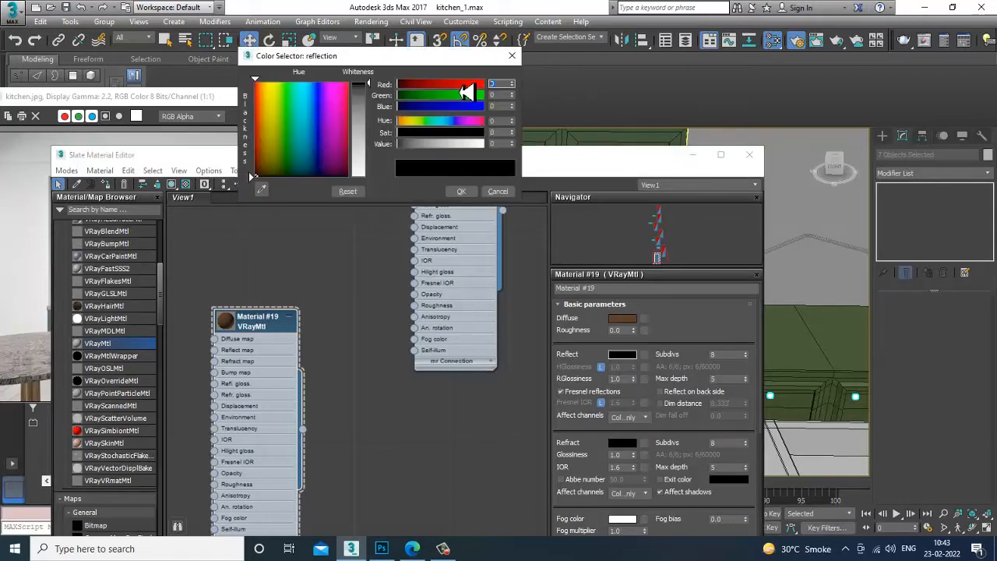
key(Tab)
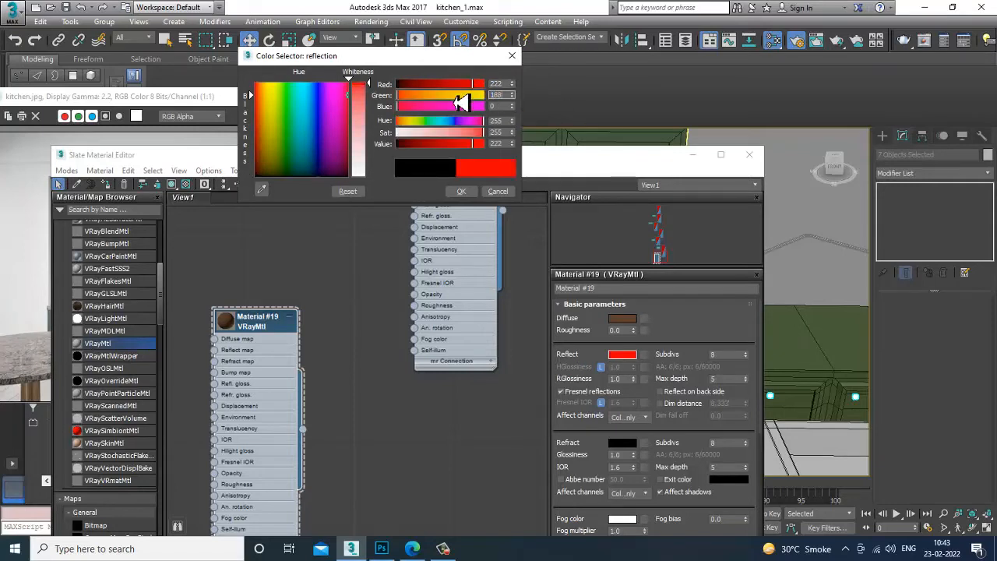
text(188)
key(Tab)
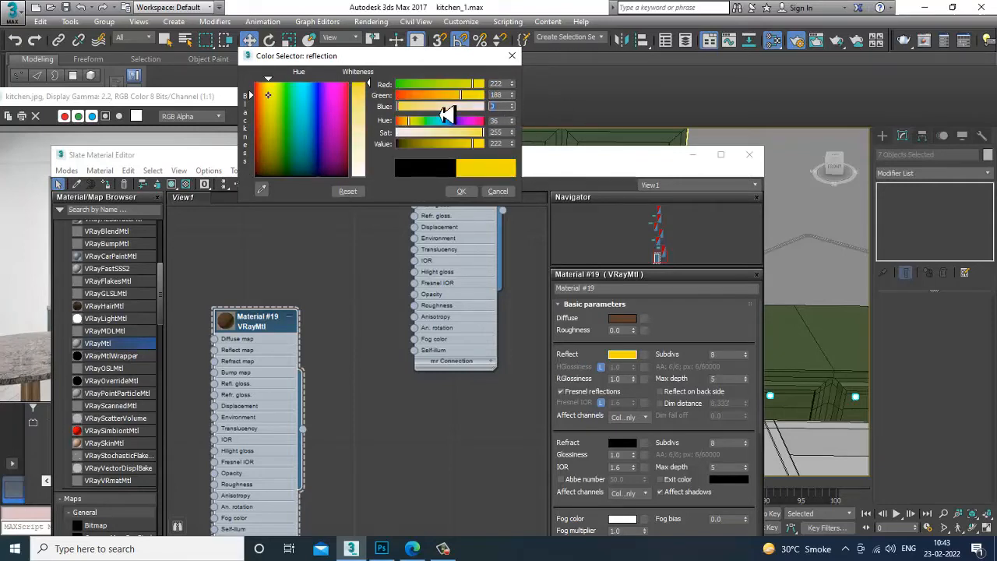
text(111)
key(Return)
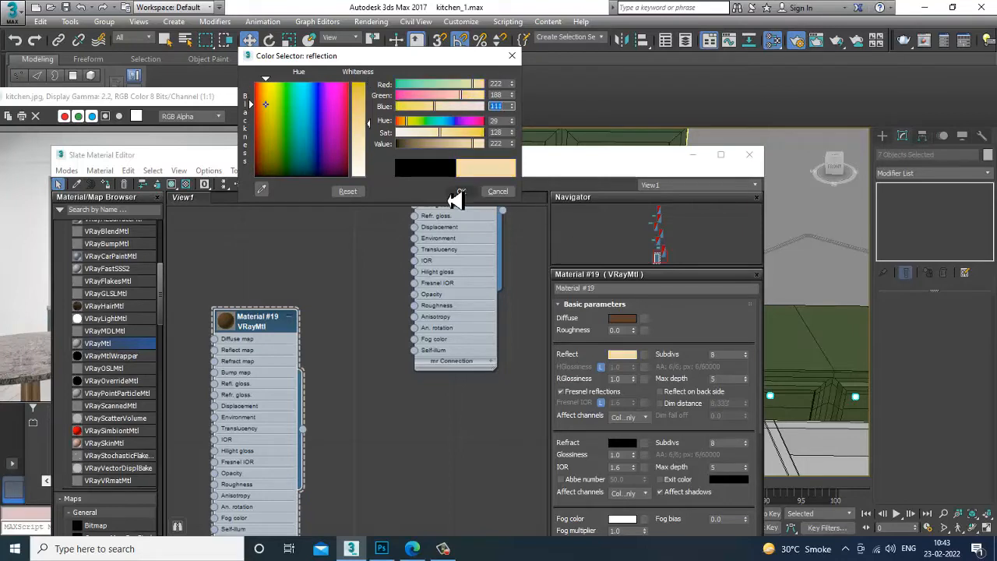
click(462, 191)
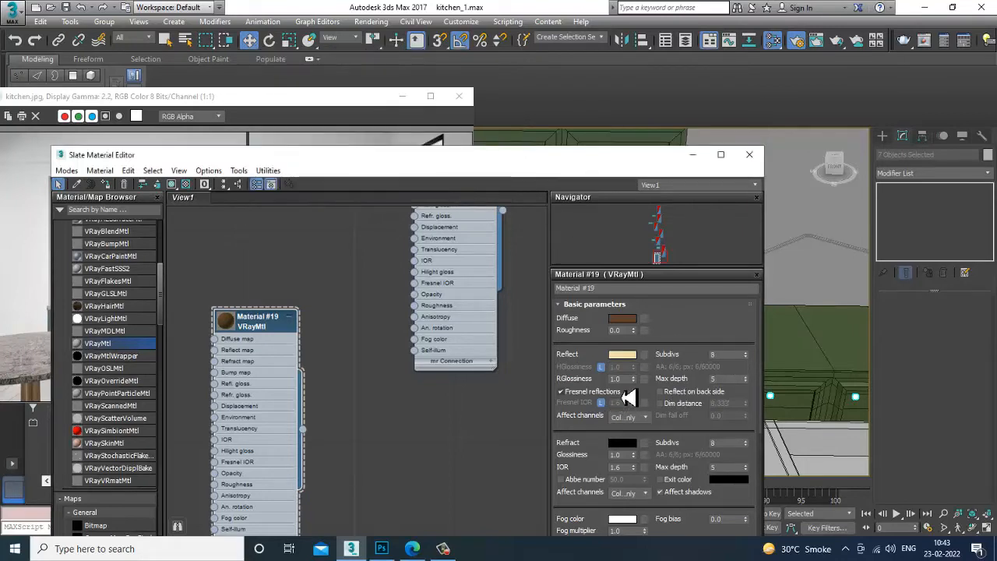
Set the reflection's RGlossiness to 0.8, unlocked Fresnel IOR to 18, Subdivs to 32 and Max depth to 7.
drag(623, 379, 575, 379)
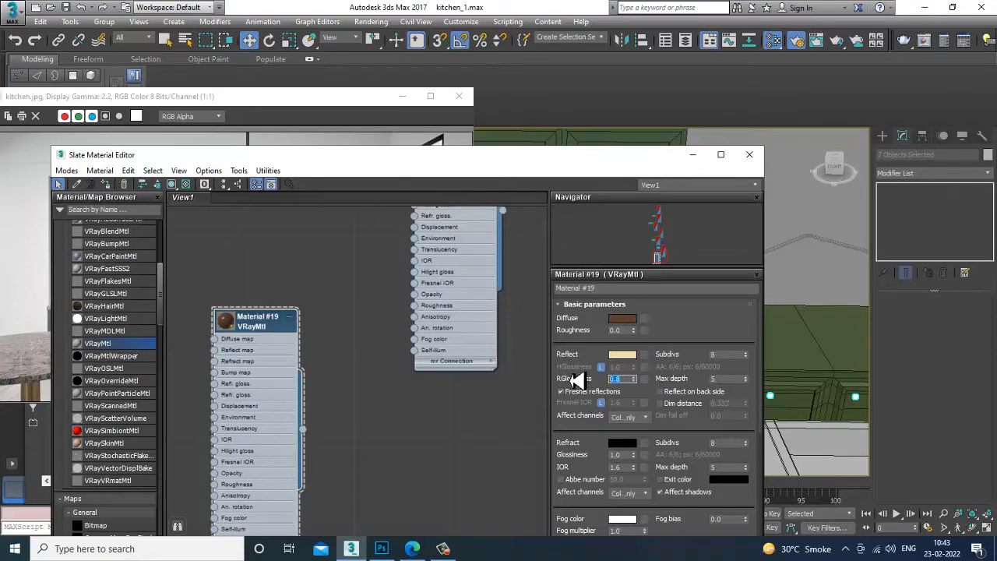
click(601, 403)
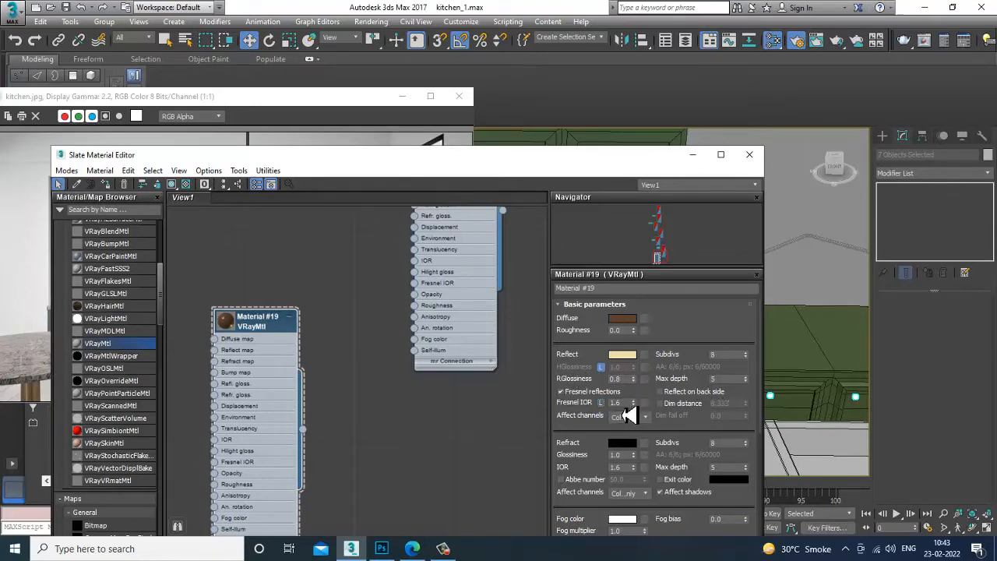
drag(623, 402, 594, 411)
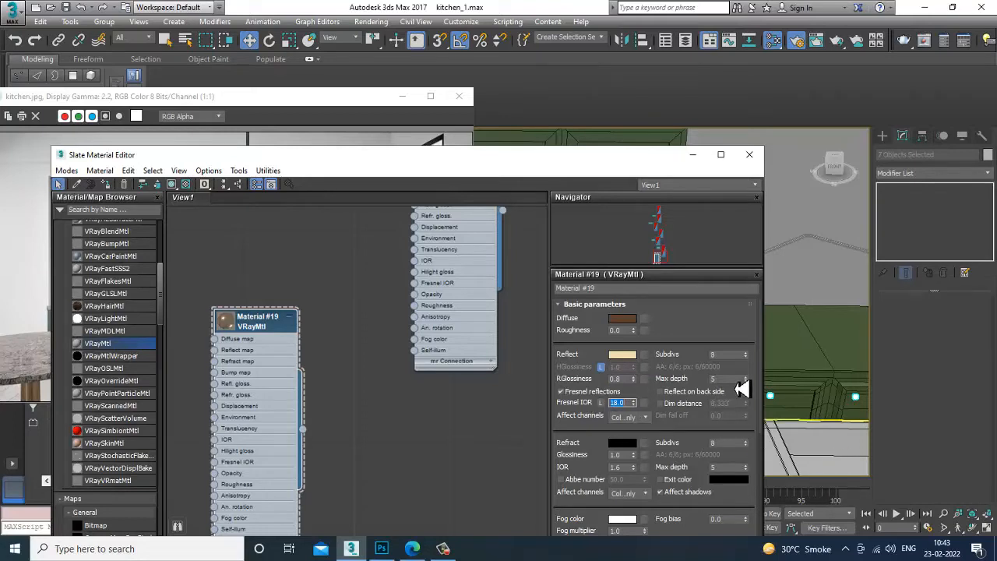
drag(730, 355, 668, 355)
text(32)
key(Return)
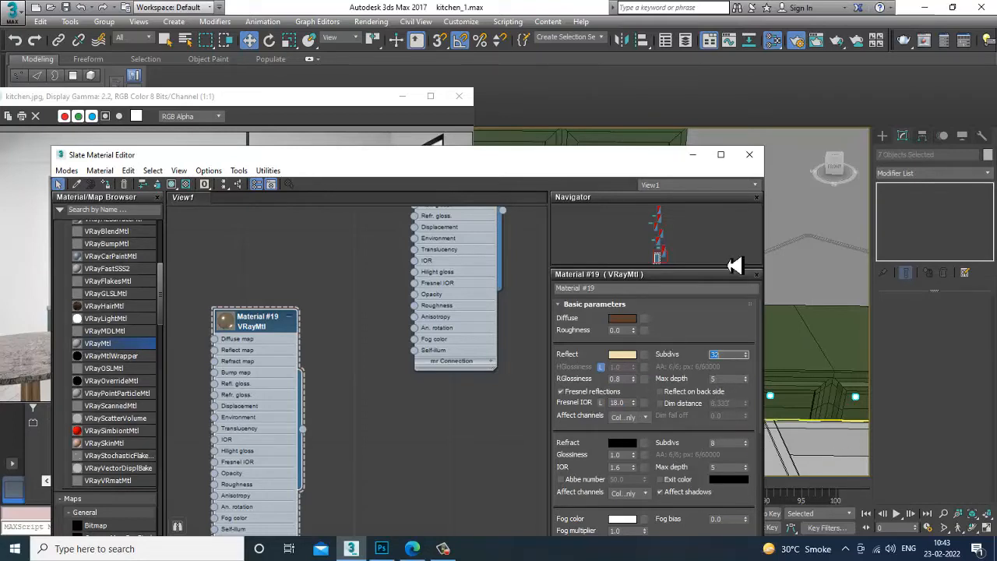
drag(729, 379, 654, 379)
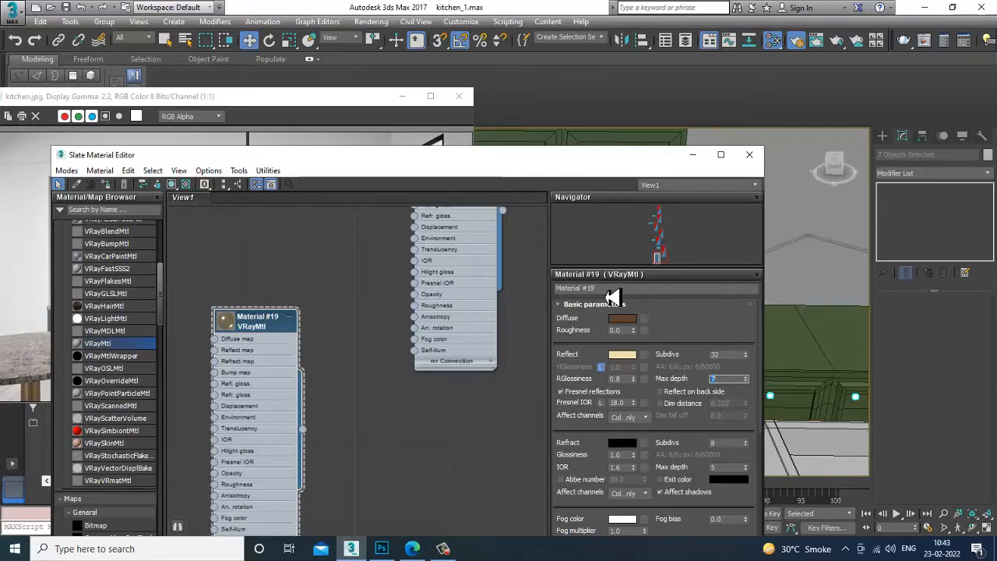
Rename the material as bronze and assign it to the selected knobs with viewport display on, closing the material editor.
drag(614, 289, 518, 291)
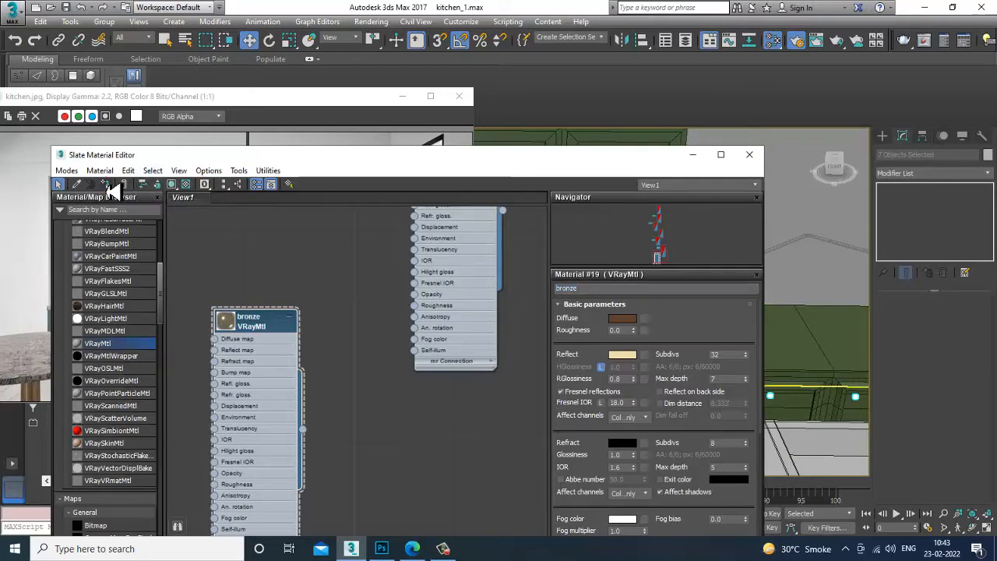
click(170, 186)
click(749, 154)
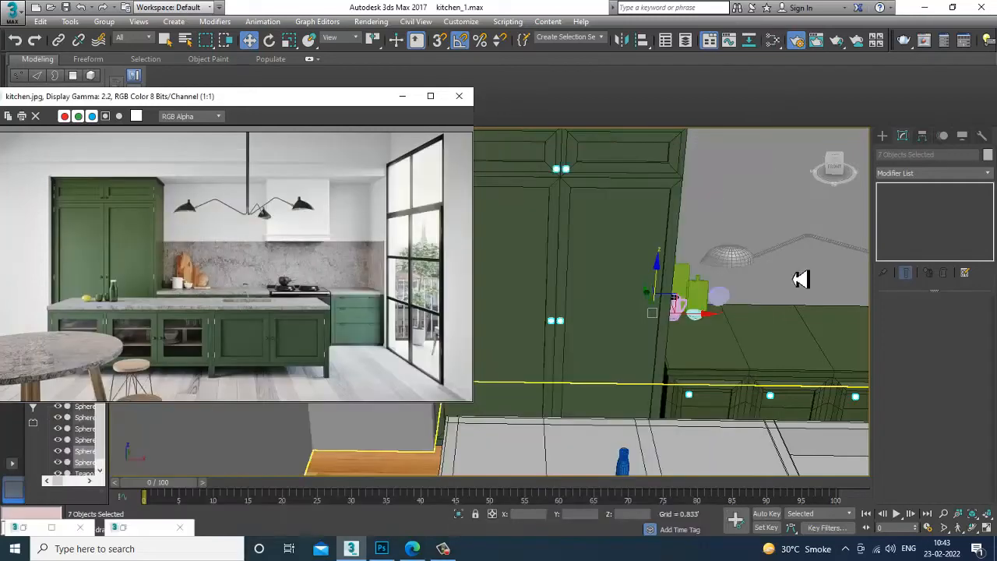
Clear the knob selection and isolate the low back cabinets on both sides of the stove (Box001).
middle_drag(802, 291, 745, 309)
scroll(736, 294, down, 5)
click(761, 170)
scroll(771, 310, up, 4)
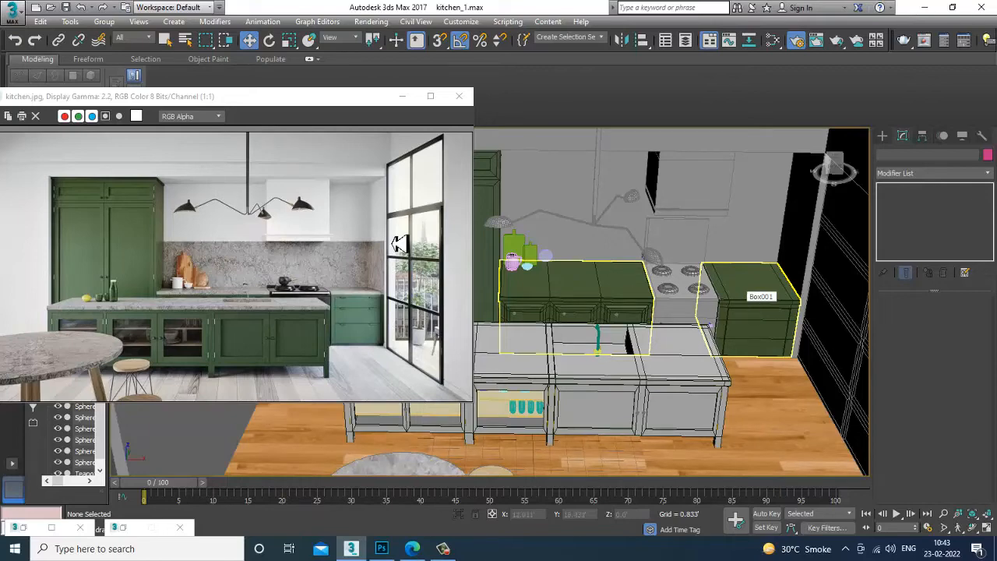
scroll(647, 291, up, 5)
click(637, 294)
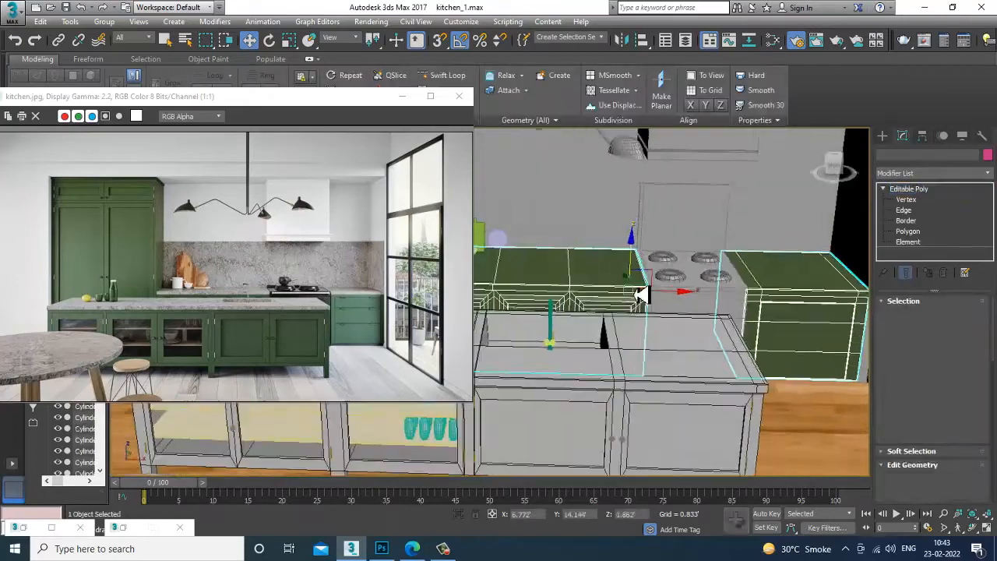
scroll(638, 293, up, 8)
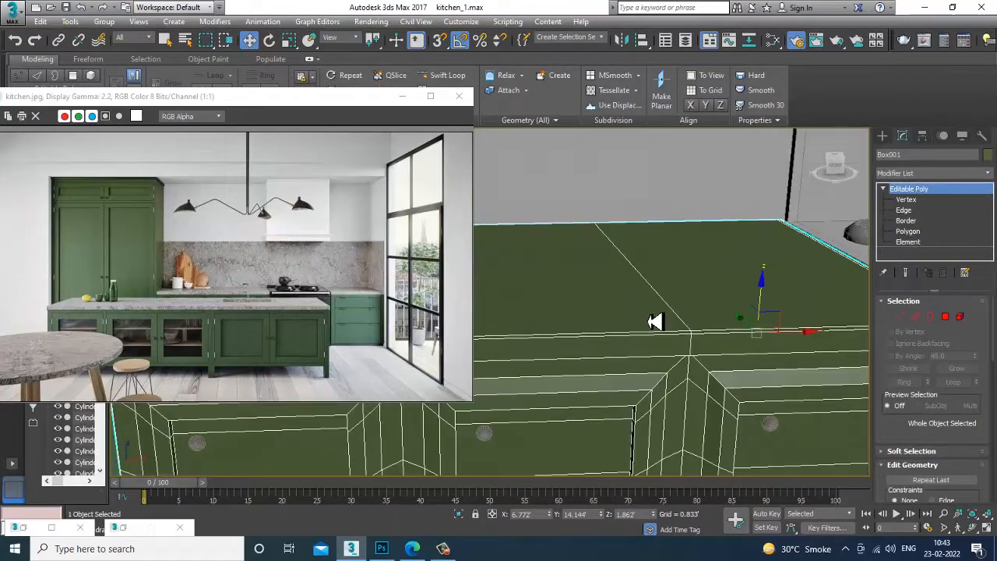
scroll(694, 319, down, 3)
alt+middle_drag(710, 326, 782, 376)
key(alt+q)
Examine the isolated low cabinets' countertop edges and panelled fronts, and reselect the cabinets.
scroll(782, 376, up, 3)
click(815, 393)
scroll(723, 343, up, 2)
scroll(730, 343, up, 2)
click(733, 339)
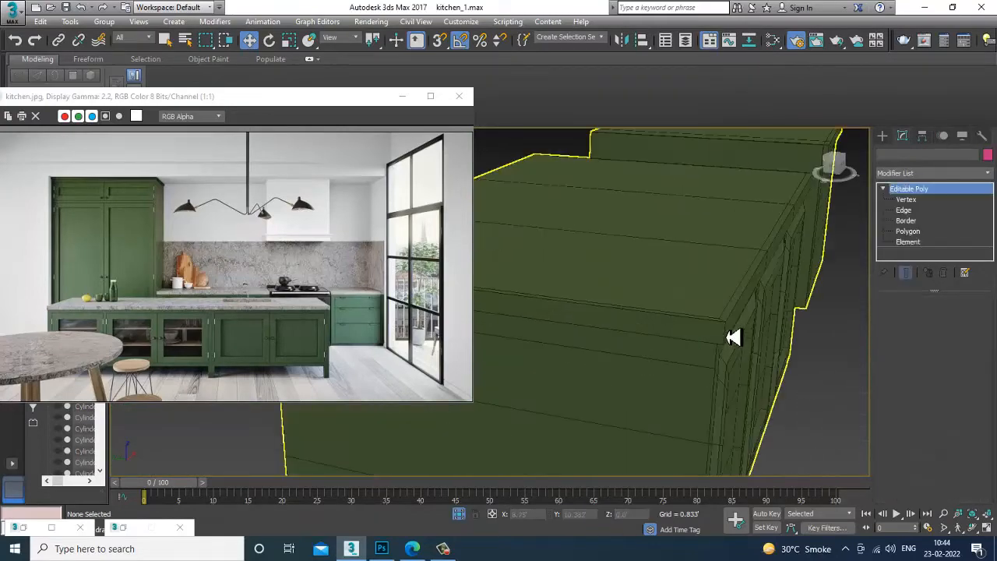
scroll(716, 311, down, 3)
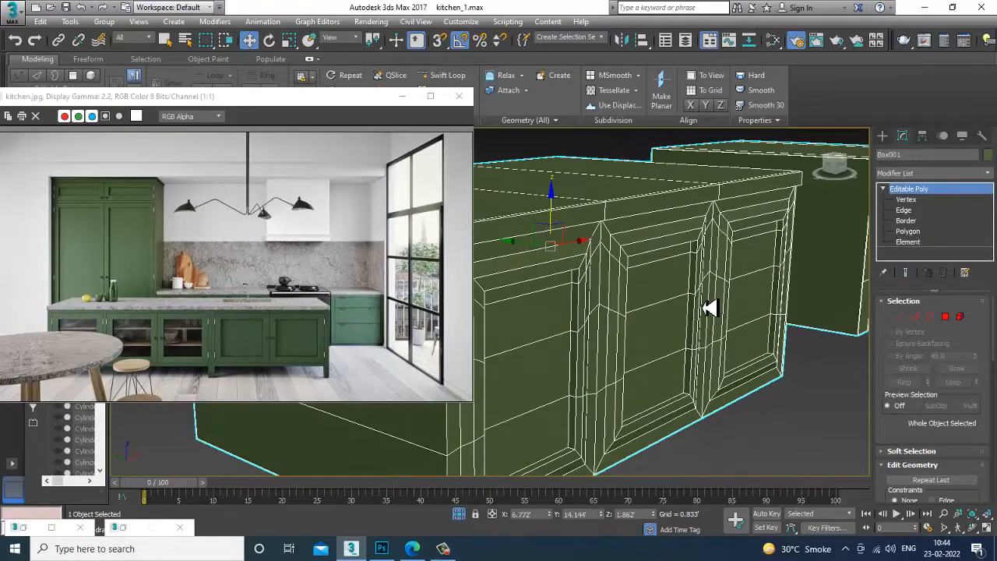
scroll(710, 309, down, 6)
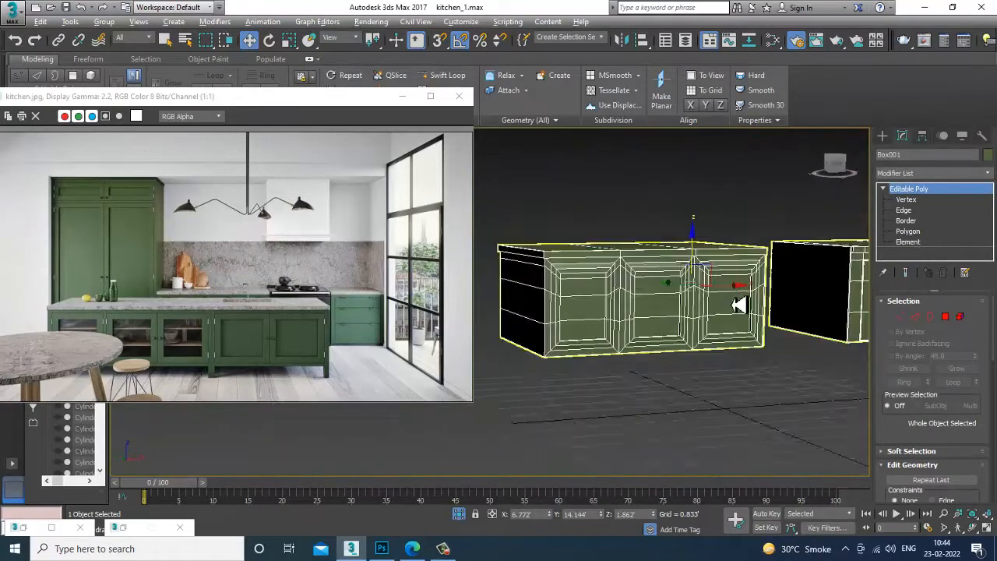
Select all polygons of both low cabinets below the countertop slabs, using the Front view.
click(910, 231)
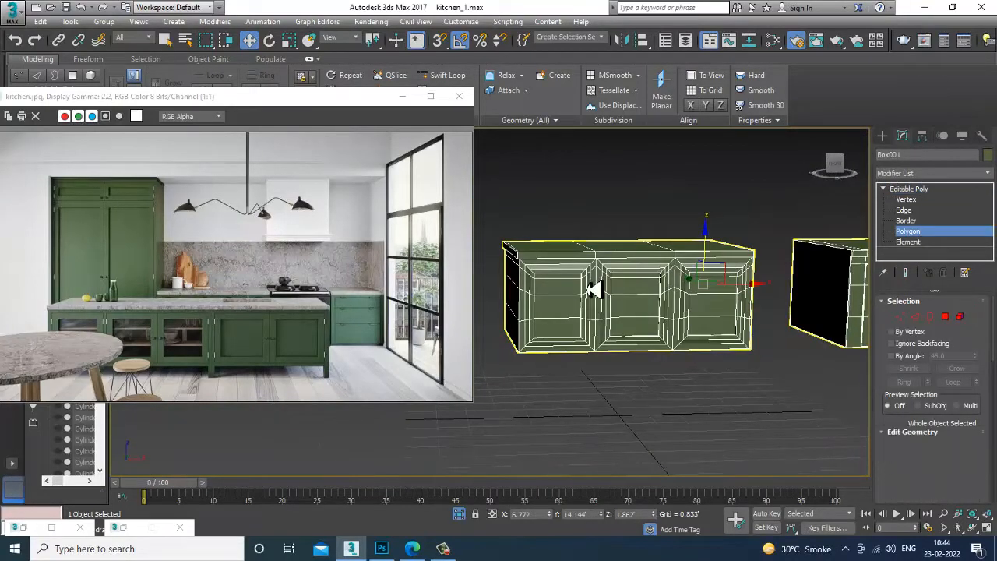
key(alt+w)
click(685, 253)
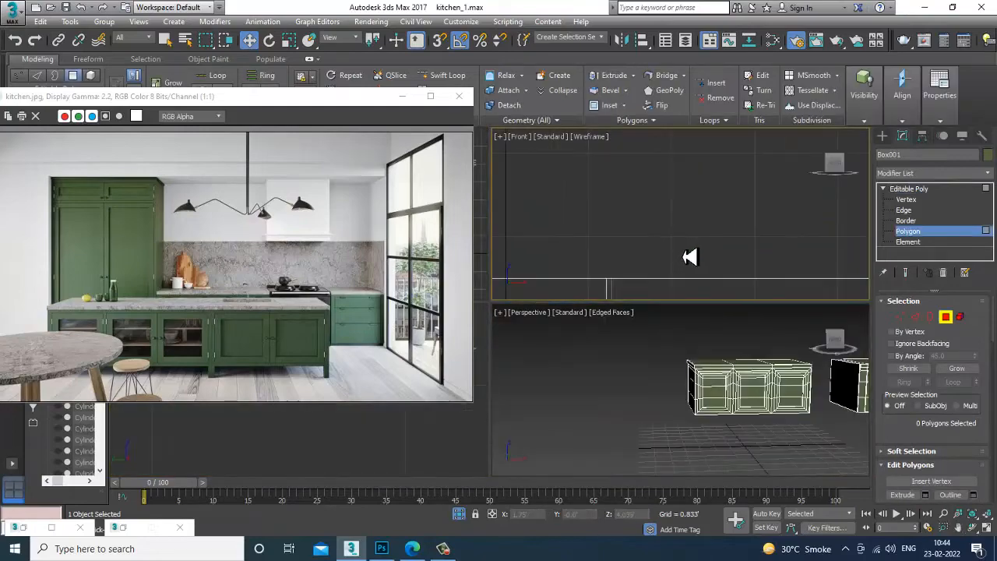
key(alt+w)
scroll(719, 257, down, 8)
scroll(623, 300, up, 5)
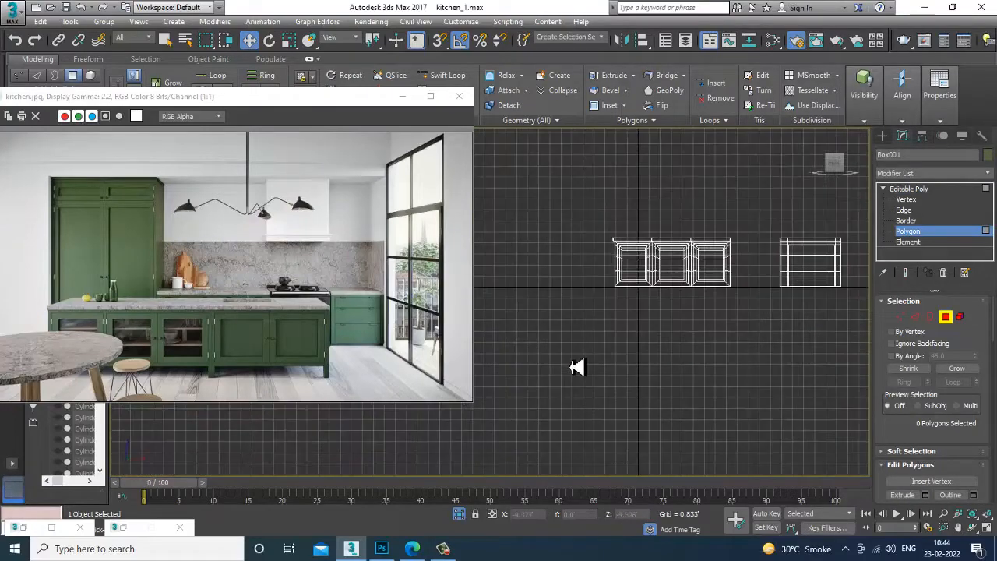
drag(506, 384, 835, 307)
scroll(584, 312, up, 4)
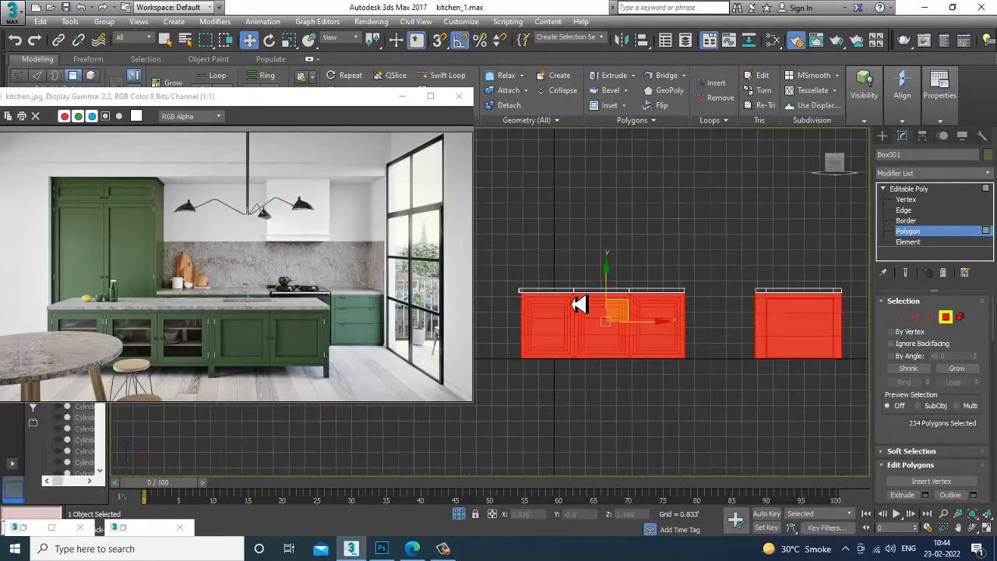
Name the green V-Ray material wood 2 and assign it to the selected low-cabinet polygons, closing the material editor.
key(alt+w)
key(alt+w)
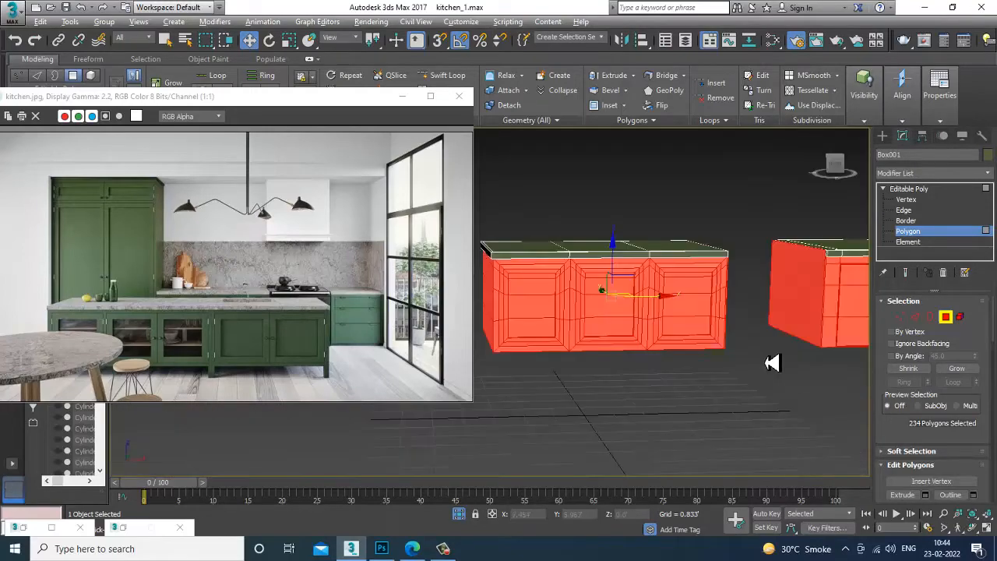
alt+middle_drag(774, 361, 705, 327)
key(m)
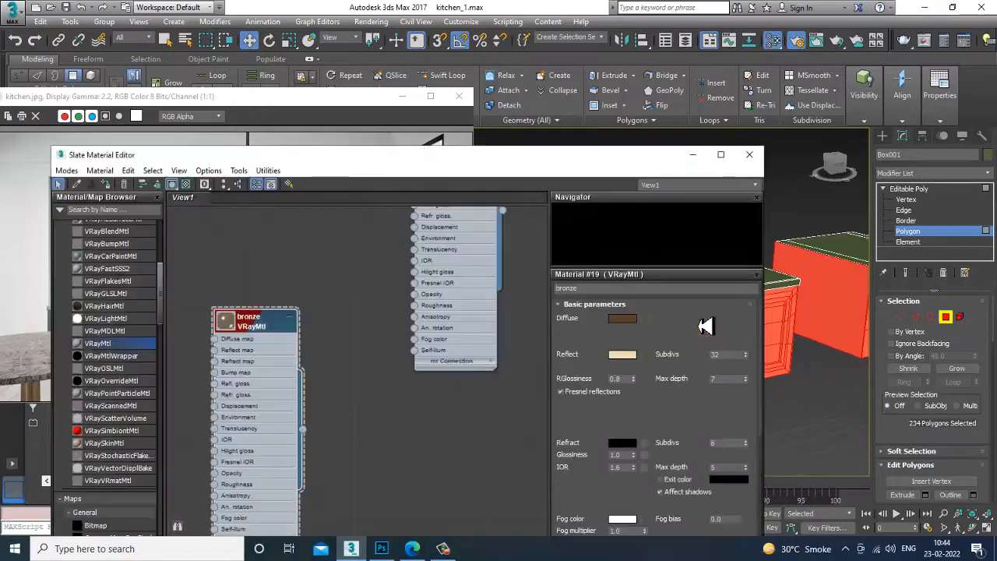
double_click(473, 329)
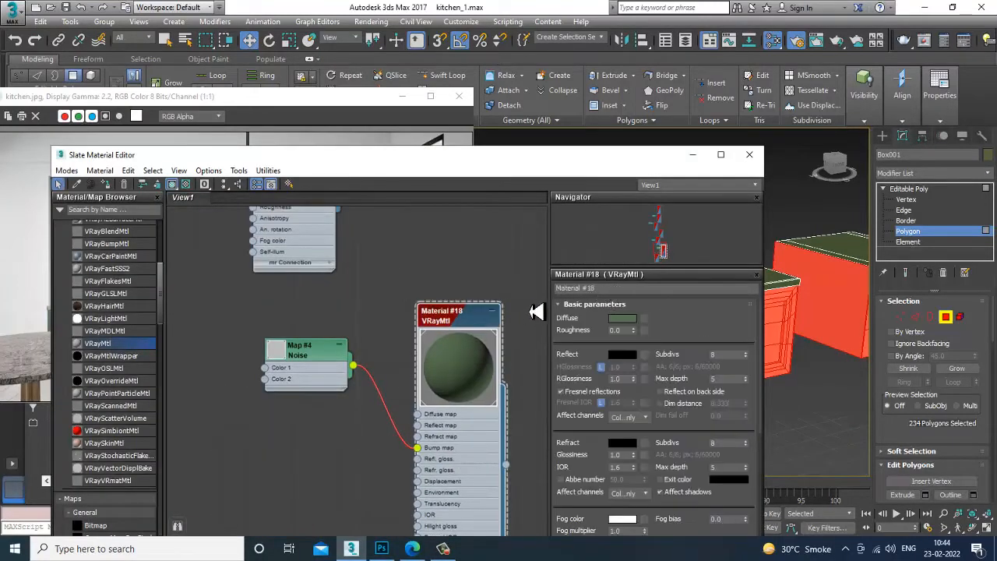
click(614, 288)
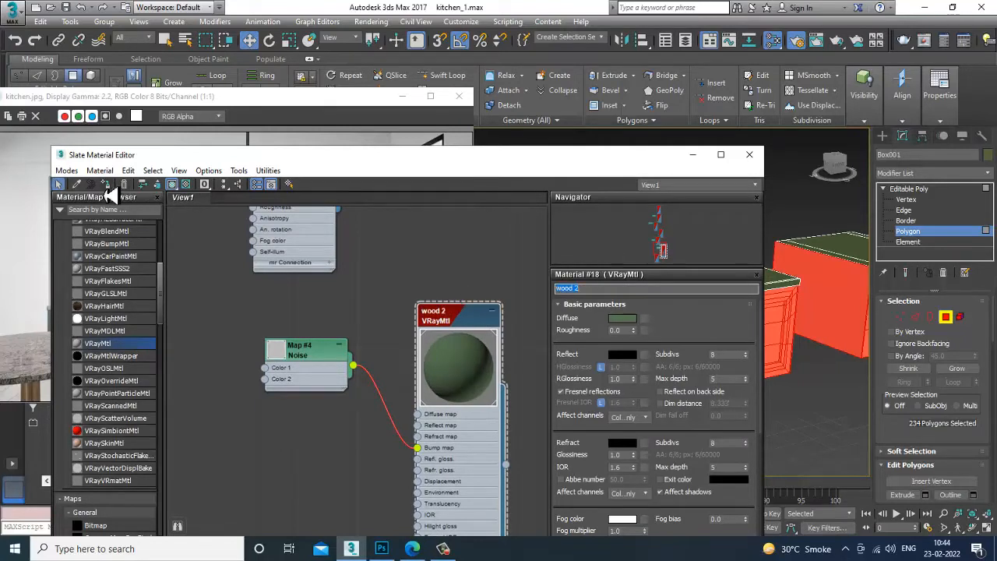
click(107, 184)
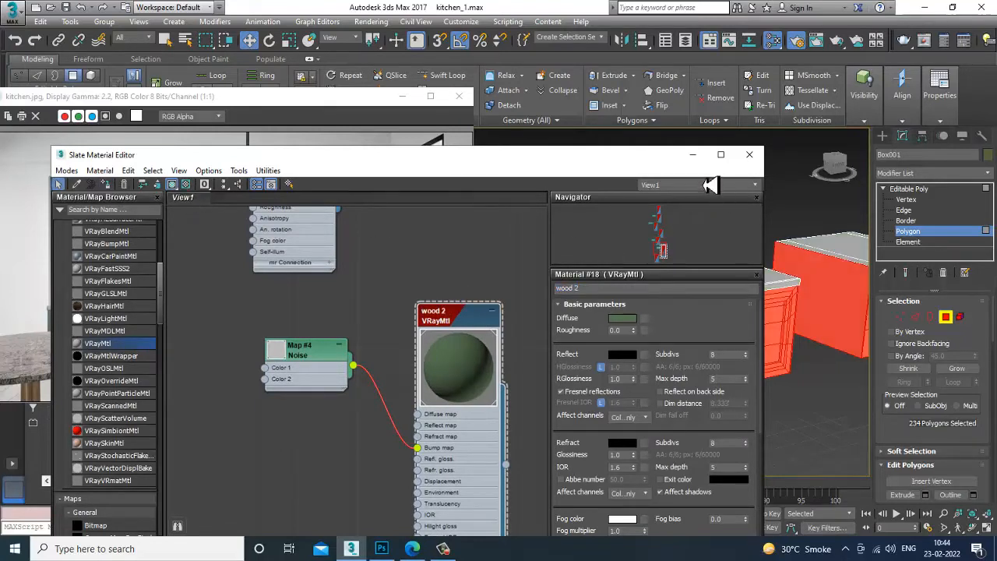
click(749, 154)
Clear the polygon selection, end isolation to bring back the whole kitchen, and leave polygon editing on the low cabinets.
click(767, 247)
alt+middle_drag(734, 333, 708, 330)
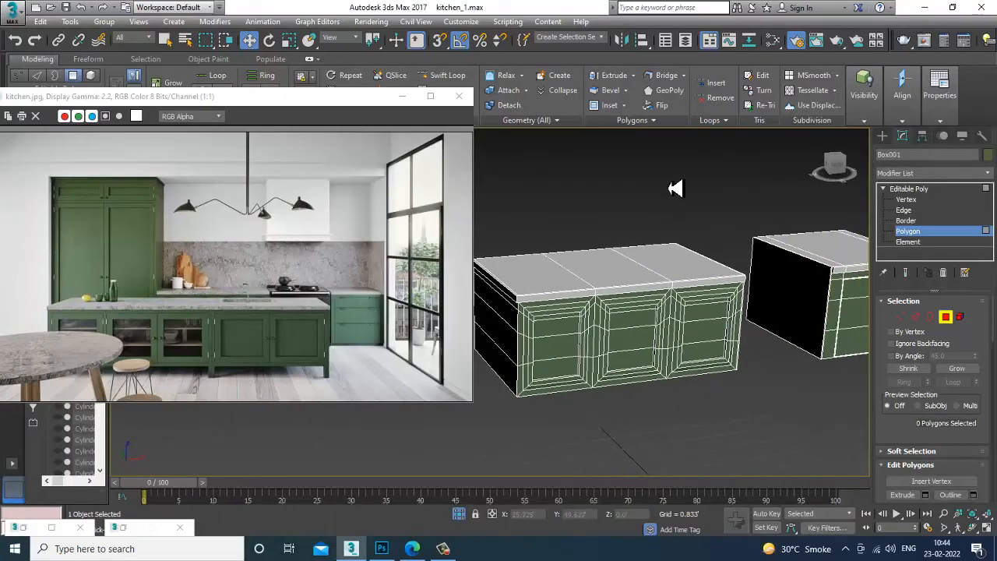
right_click(664, 175)
click(700, 85)
scroll(740, 335, down, 10)
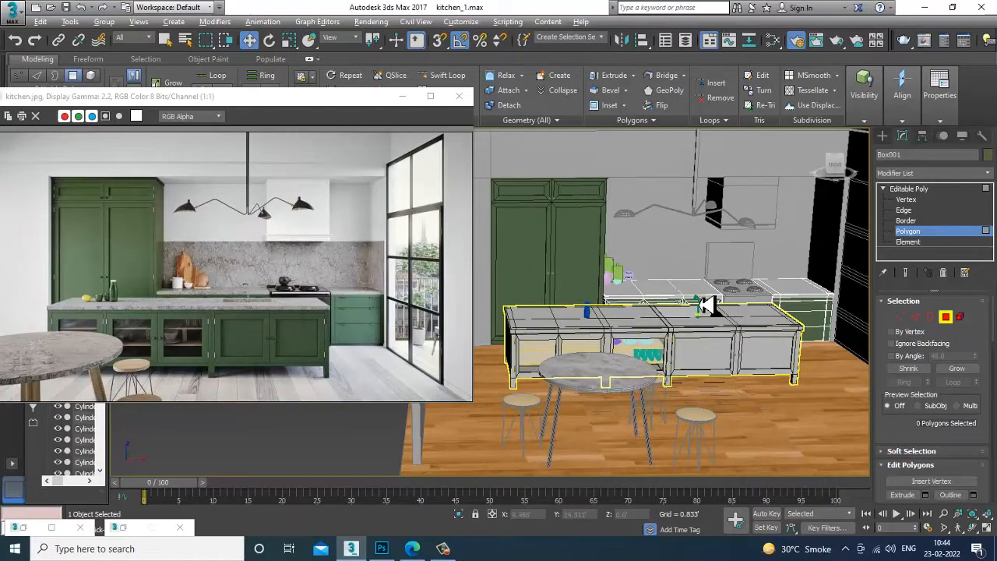
mouse_move(702, 304)
alt+middle_down()
mouse_move(707, 312)
mouse_move(709, 288)
alt+middle_up()
click(926, 190)
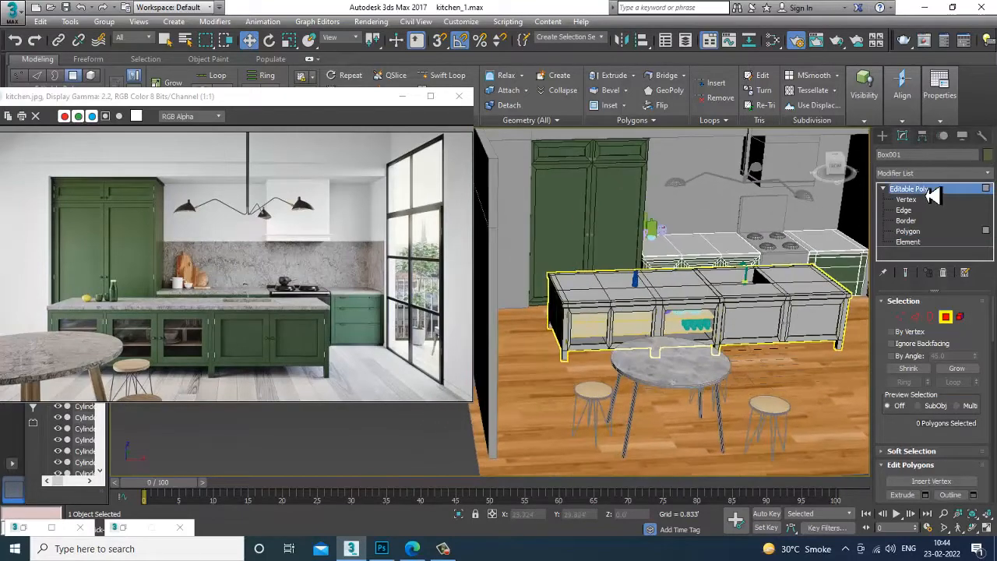
alt+middle_drag(767, 333, 743, 335)
middle_drag(678, 262, 662, 296)
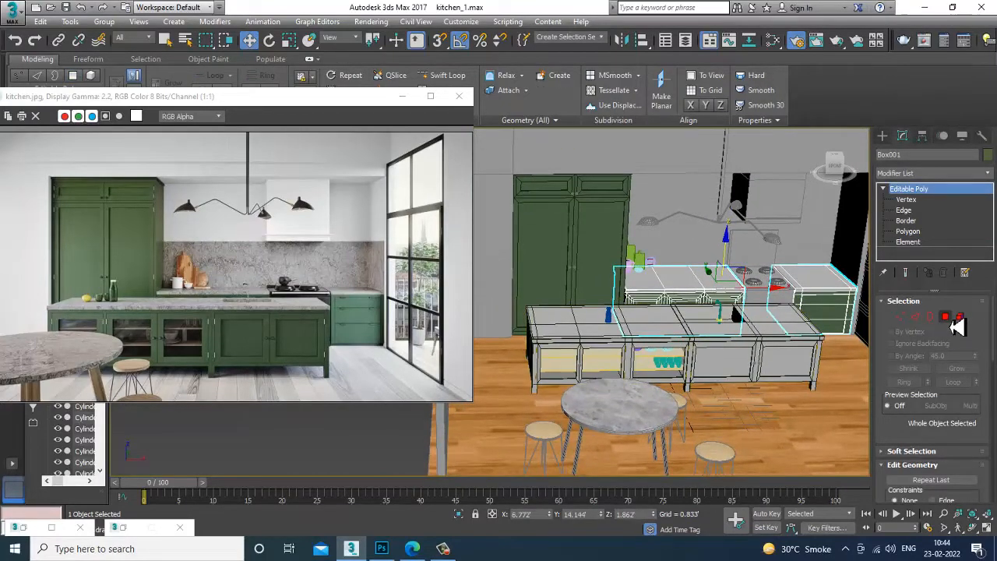
click(946, 318)
alt+middle_drag(738, 289, 690, 299)
scroll(685, 330, up, 3)
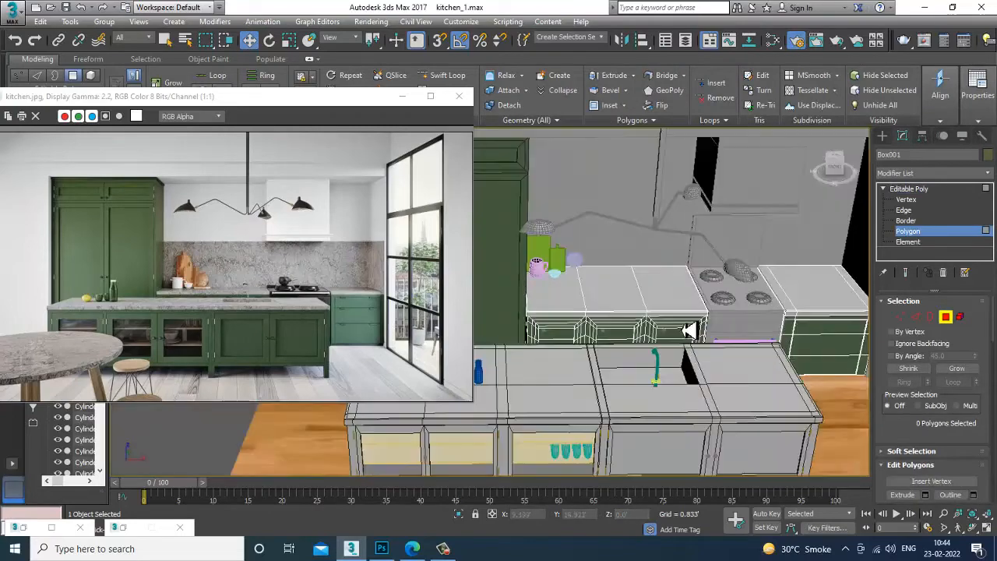
scroll(689, 330, down, 6)
scroll(667, 356, up, 4)
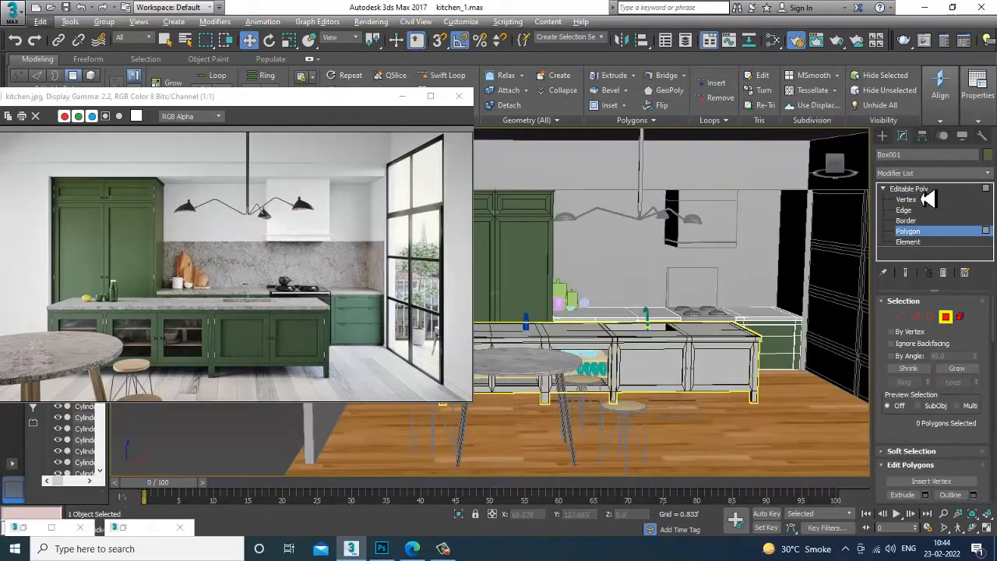
click(919, 189)
Minimize the reference image window and set the environment background colour to white.
click(402, 96)
scroll(689, 356, up, 3)
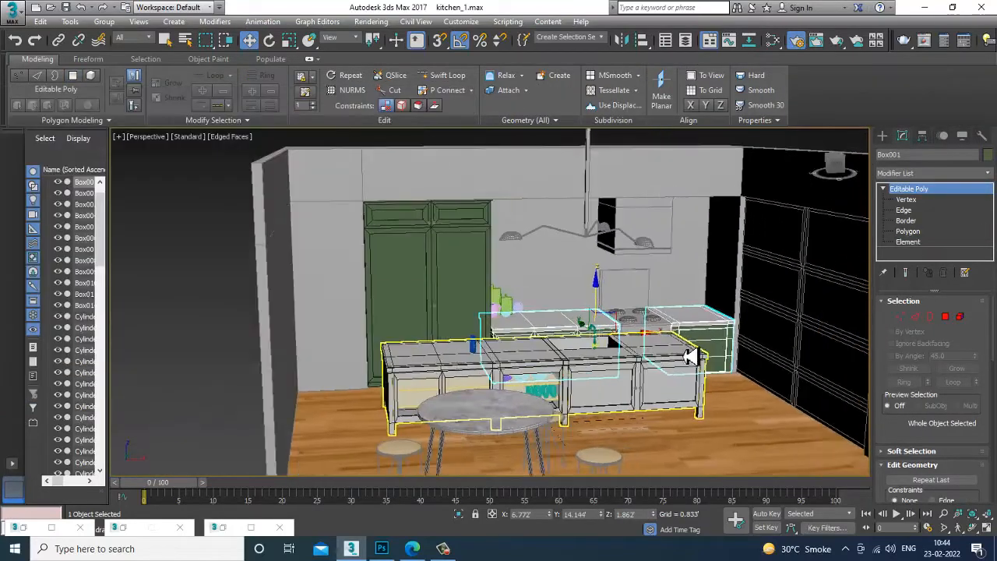
middle_drag(694, 389, 588, 378)
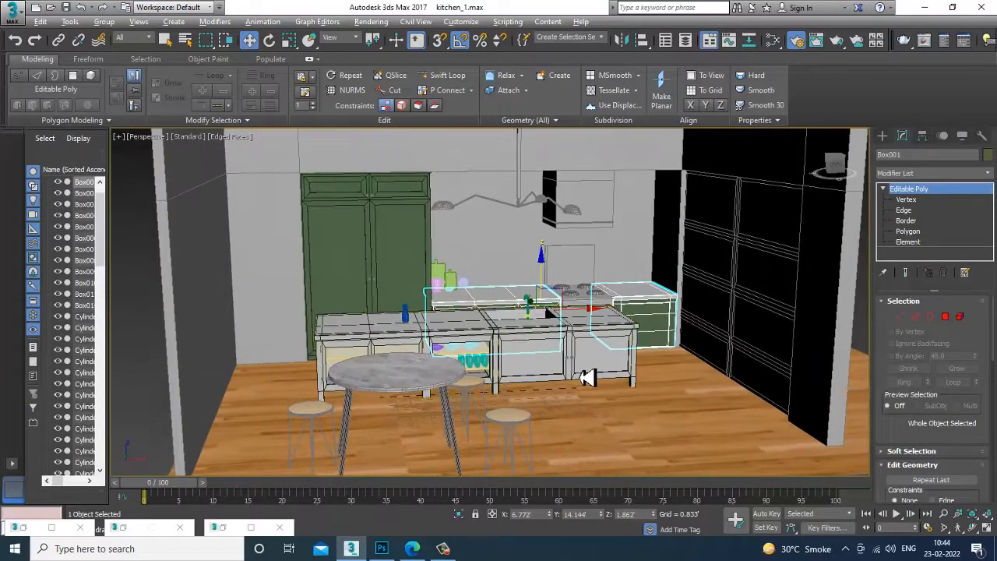
scroll(580, 376, down, 2)
click(372, 22)
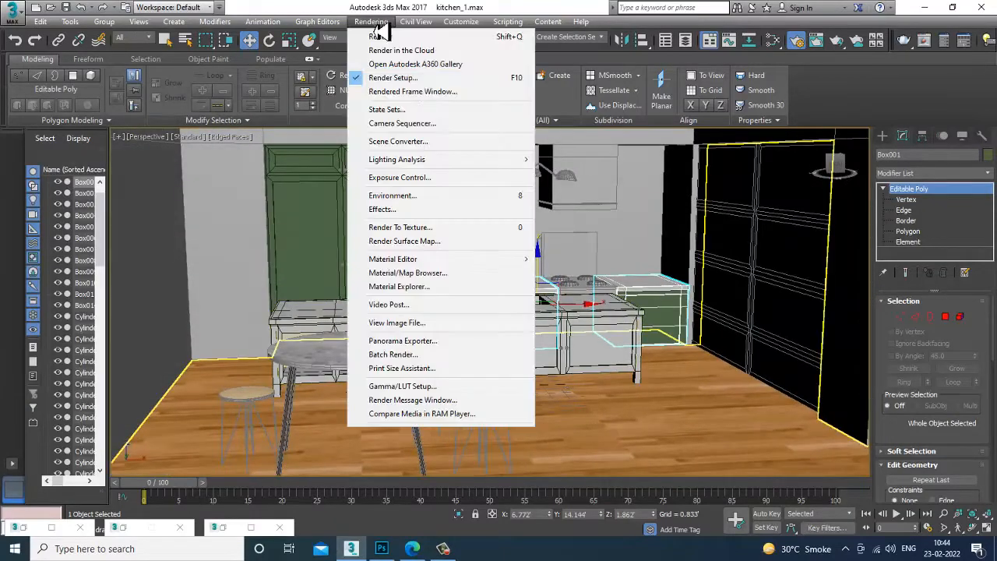
click(401, 196)
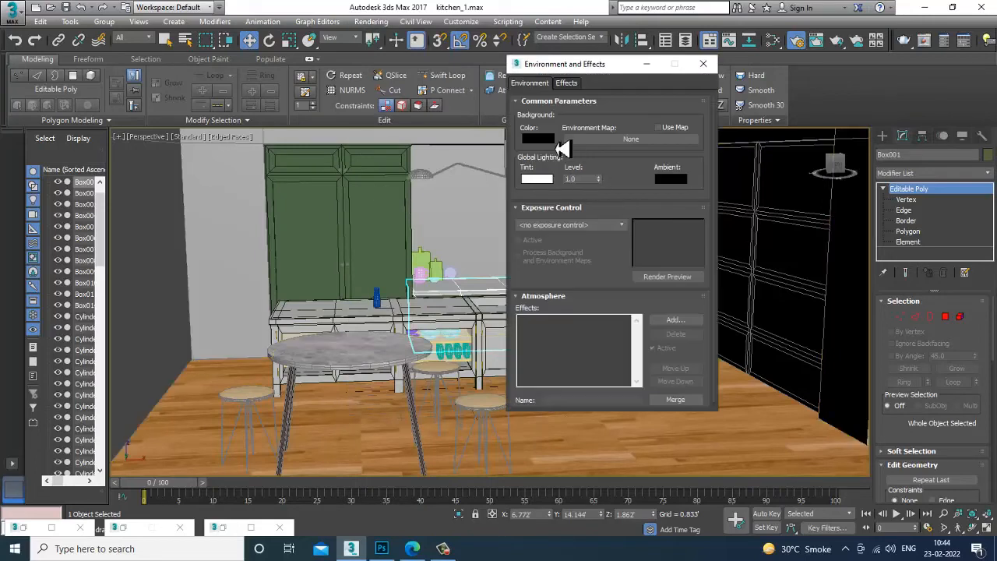
click(551, 141)
drag(354, 125, 382, 183)
click(463, 188)
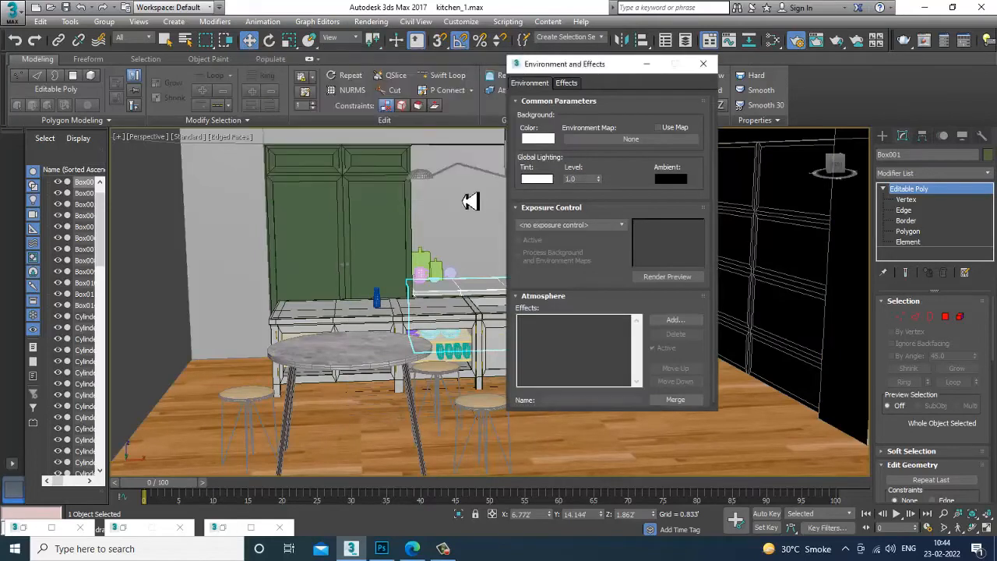
Start a test render of the kitchen in the Perspective view and minimize the V-Ray frame buffer.
click(381, 23)
click(406, 37)
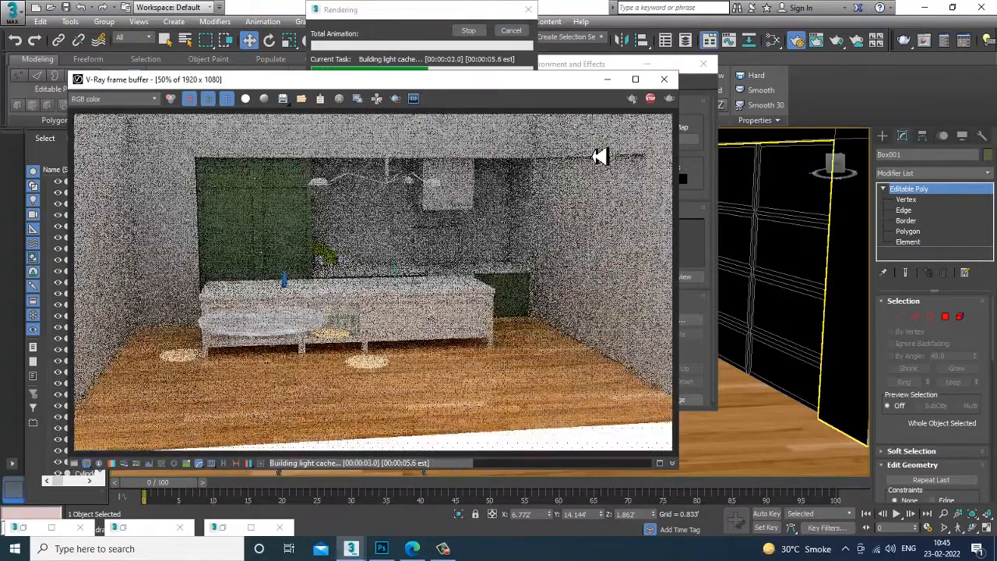
click(609, 80)
Select every object in the scene and convert them all to Editable Poly.
key(ctrl+a)
right_click(418, 341)
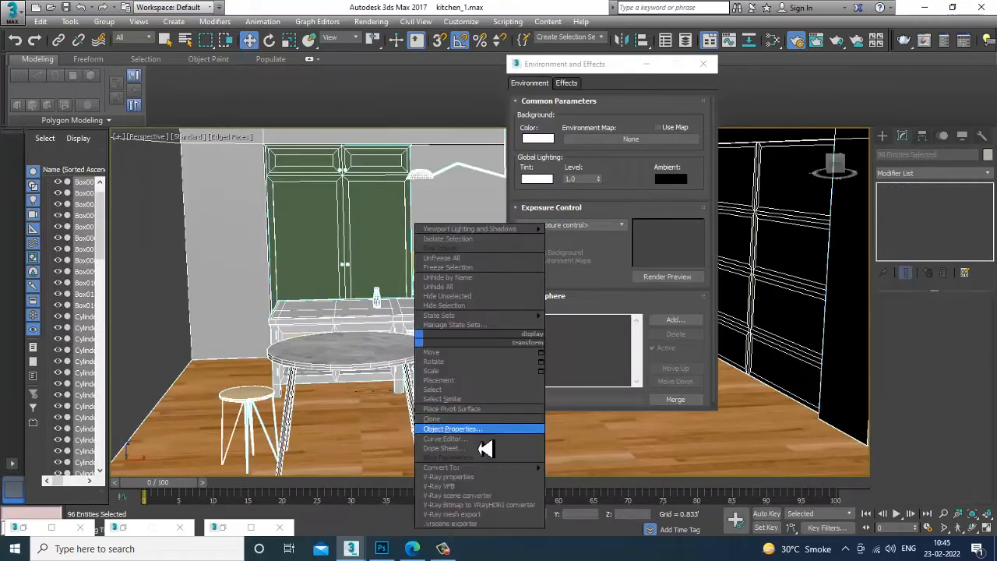
mouse_move(481, 469)
click(622, 480)
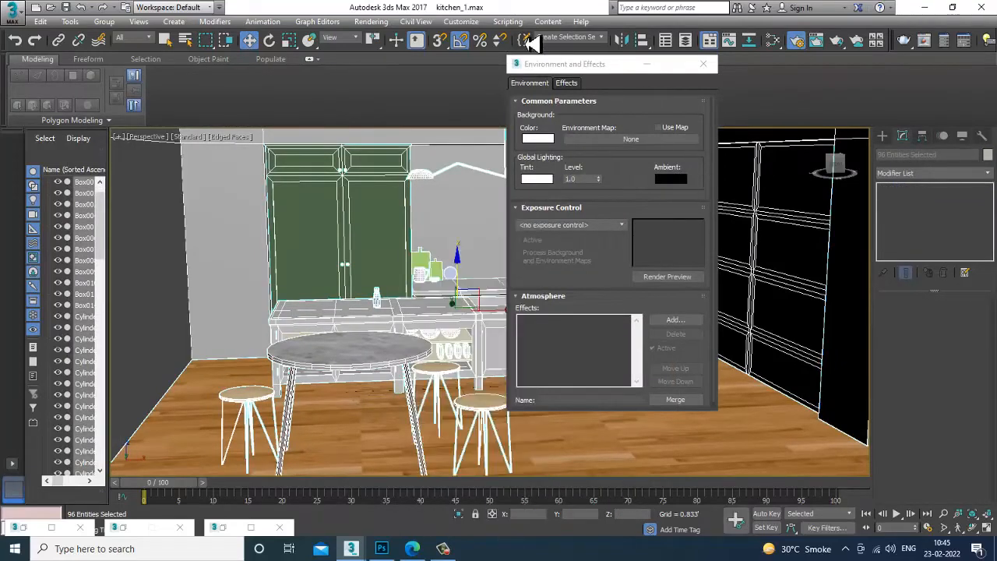
click(378, 25)
click(394, 50)
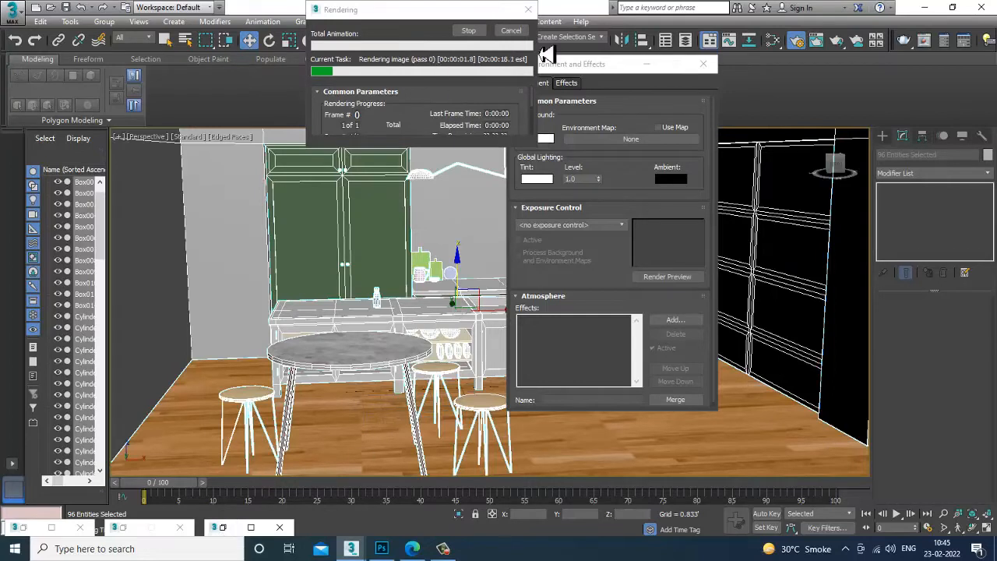
click(530, 10)
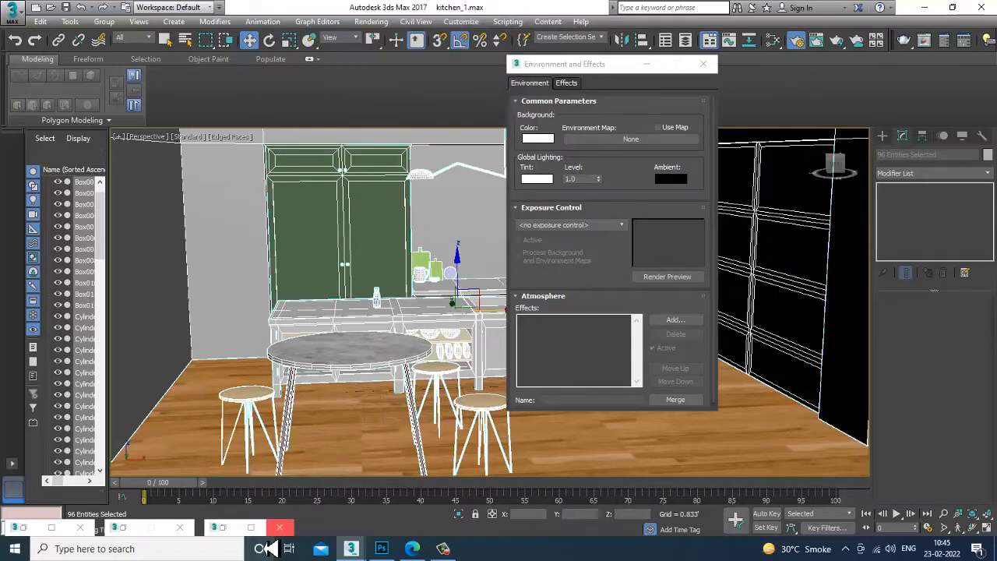
click(283, 529)
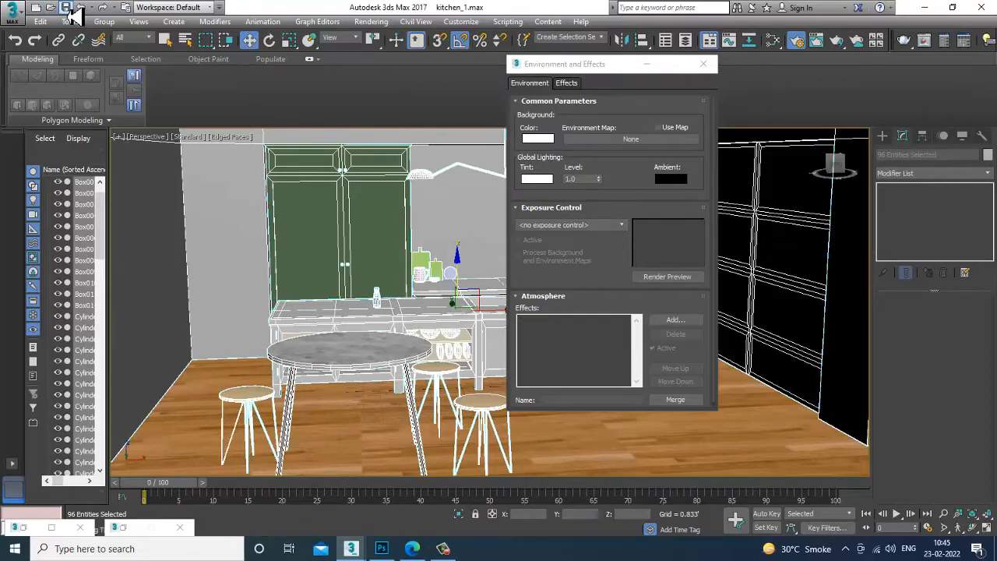
Render the Perspective view of the kitchen, review the finished image, and put away the frame buffer and environment windows.
click(380, 24)
click(397, 36)
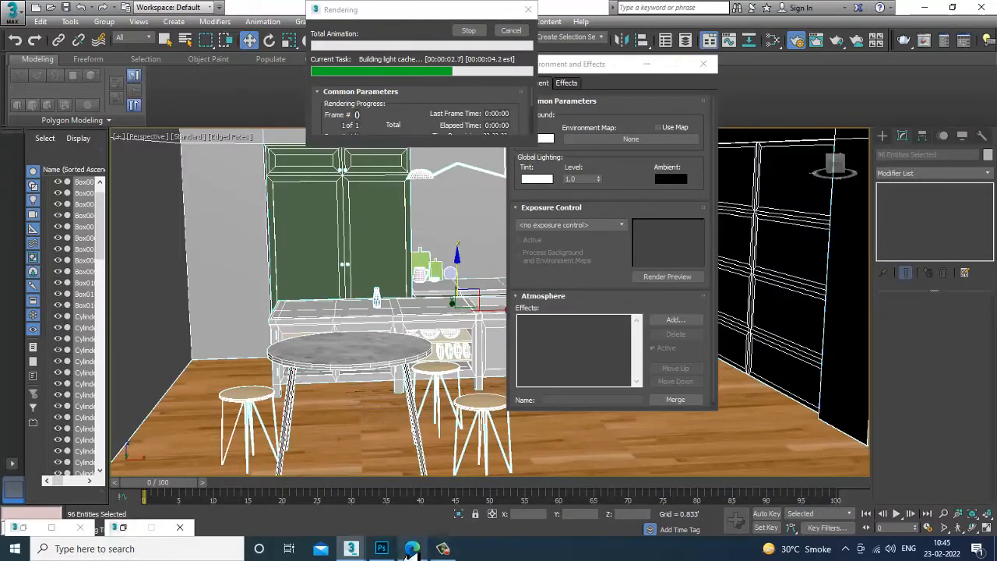
mouse_move(352, 548)
click(403, 513)
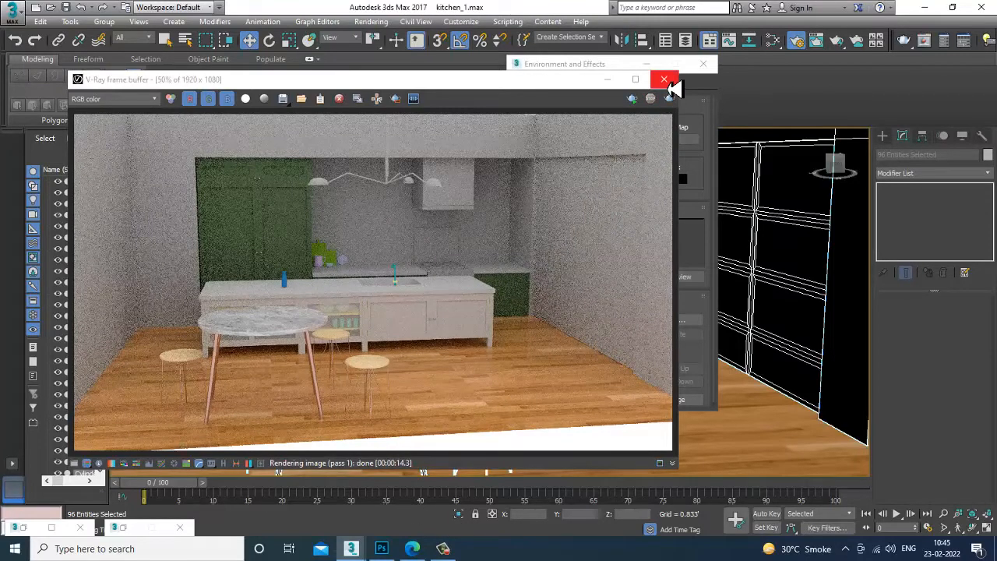
click(664, 79)
click(646, 65)
Clear the selection of all scene objects and frame the kitchen from the front.
scroll(628, 401, down, 5)
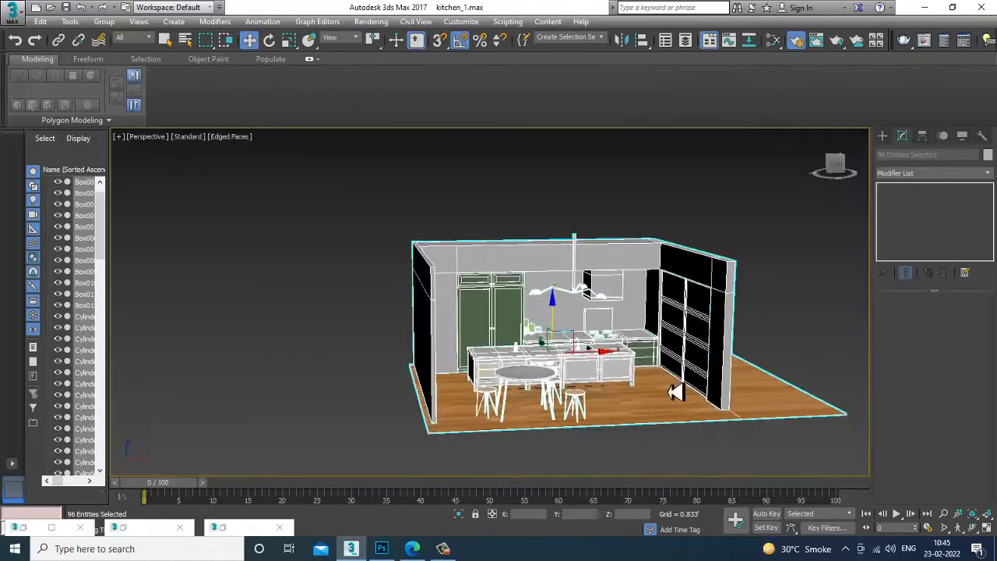
middle_drag(677, 392, 619, 409)
click(734, 313)
scroll(587, 359, up, 8)
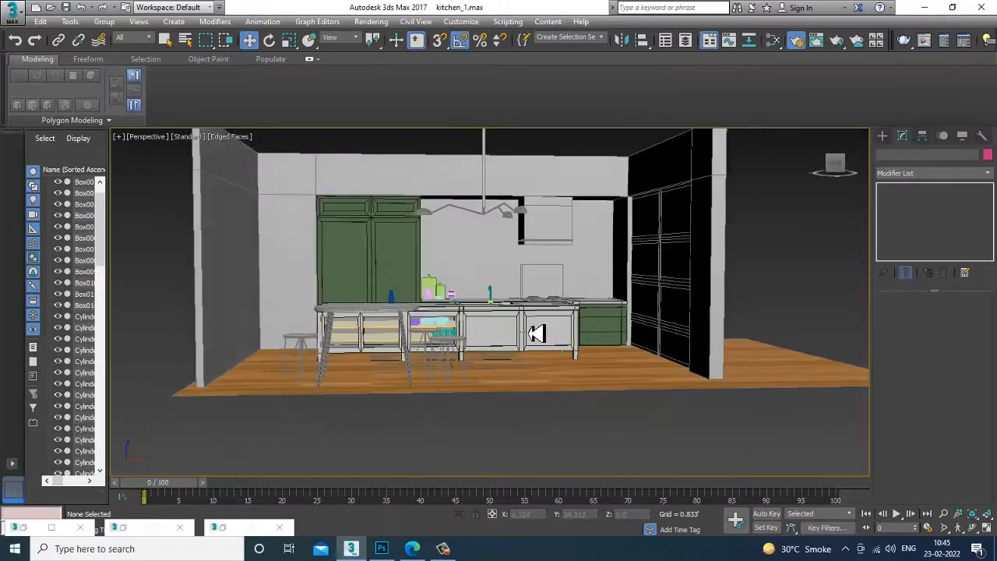
scroll(537, 383, down, 6)
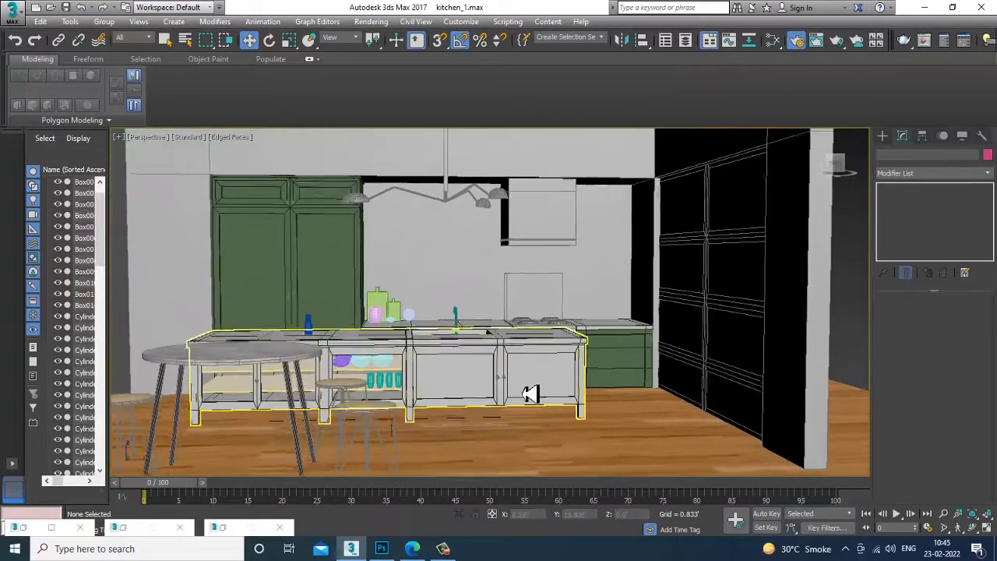
Close the minimized Render Setup, Environment and Effects, and Slate Material Editor windows.
click(39, 530)
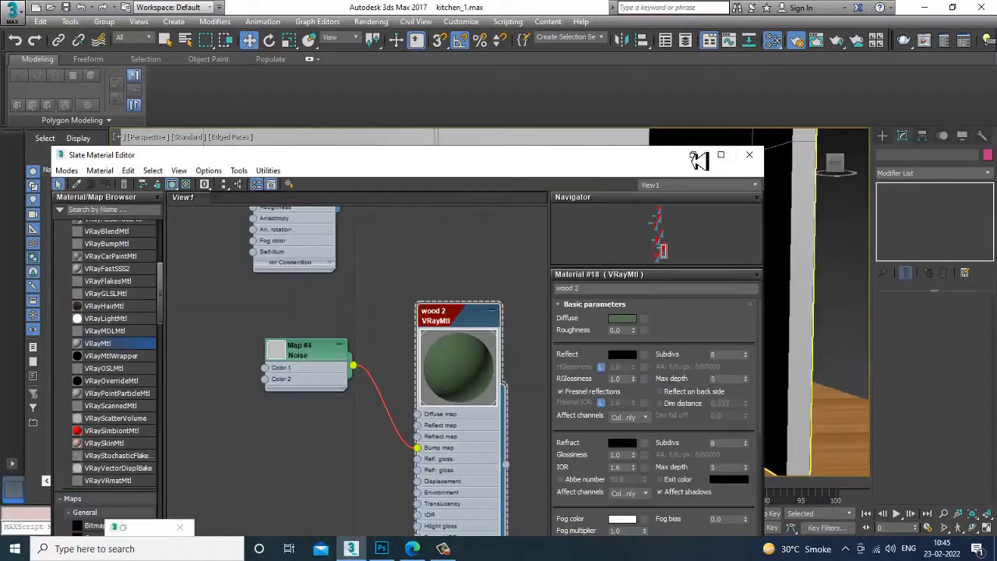
click(695, 157)
click(124, 534)
click(136, 536)
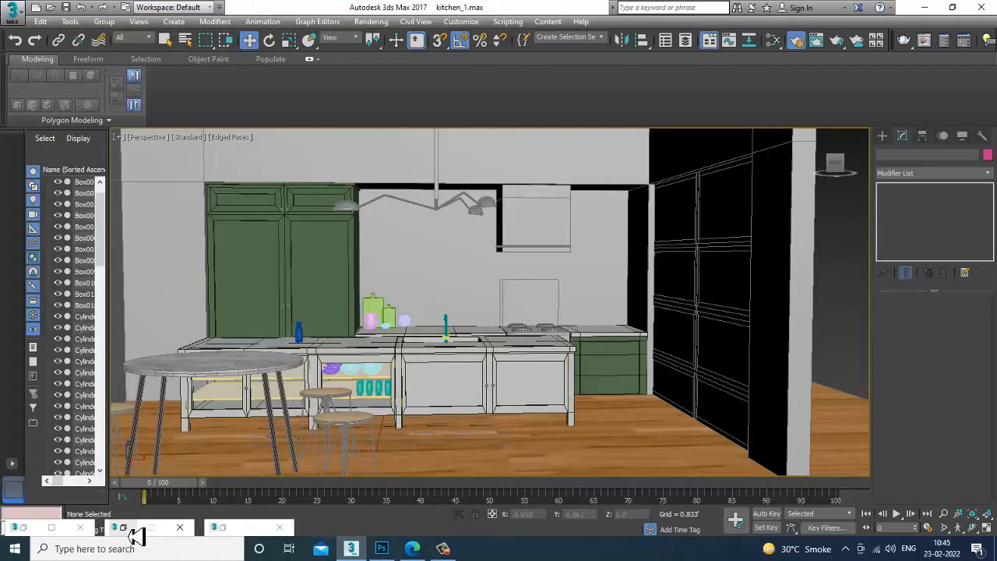
click(136, 535)
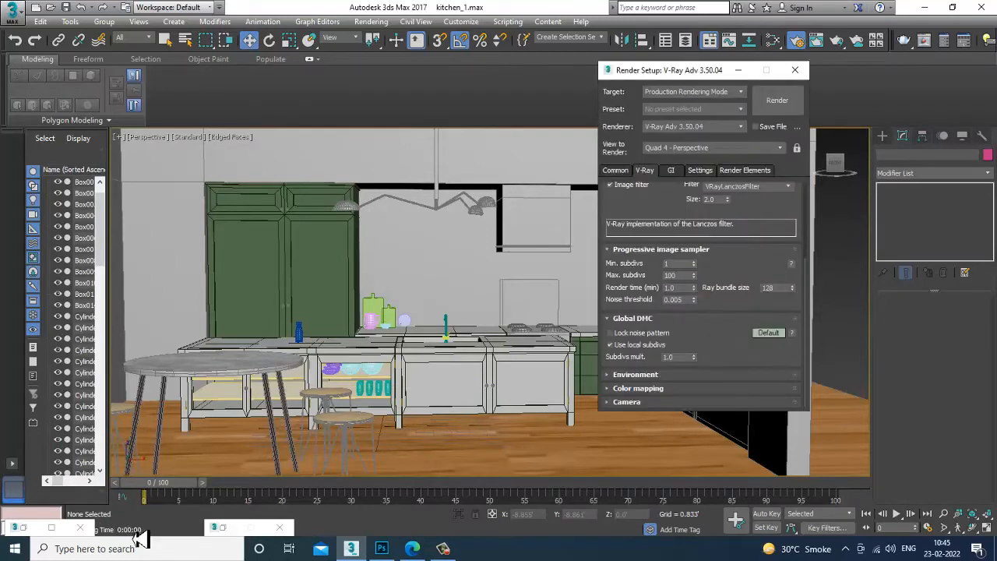
click(803, 71)
click(237, 533)
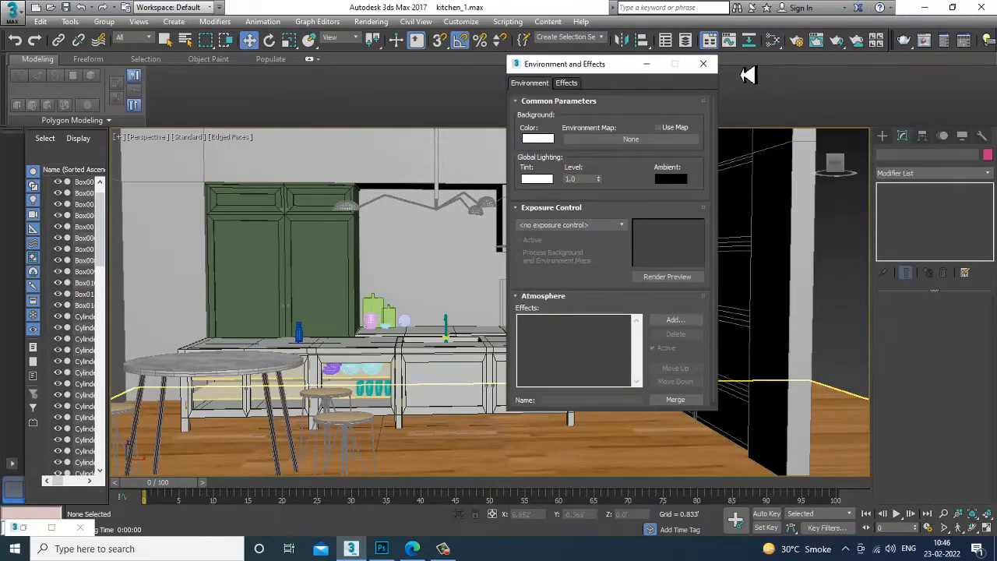
click(703, 64)
click(23, 529)
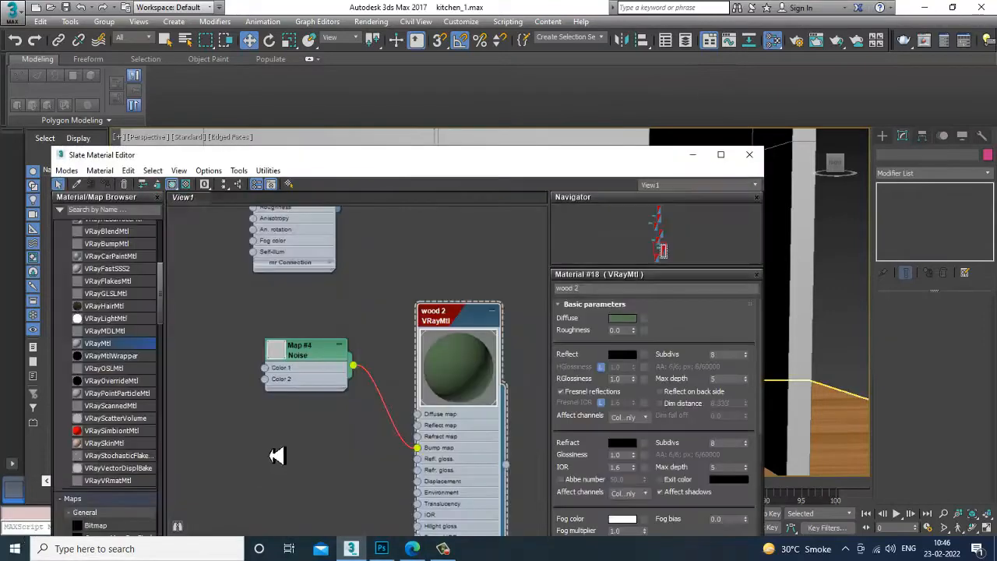
click(754, 156)
Open the reference image kitchen.jpg from the February 2021 folder on Local Disk (D:) and move its window aside.
click(371, 21)
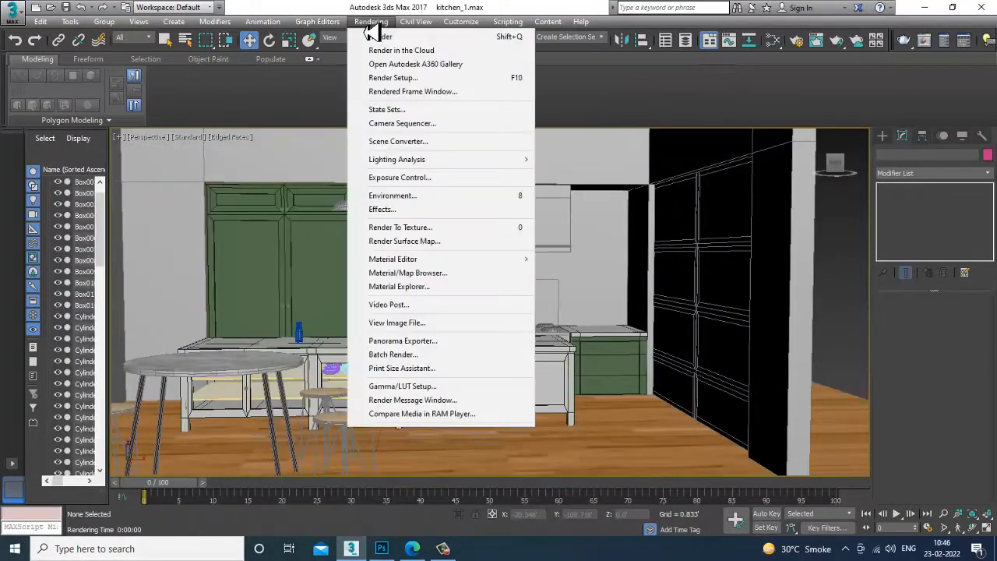
click(424, 332)
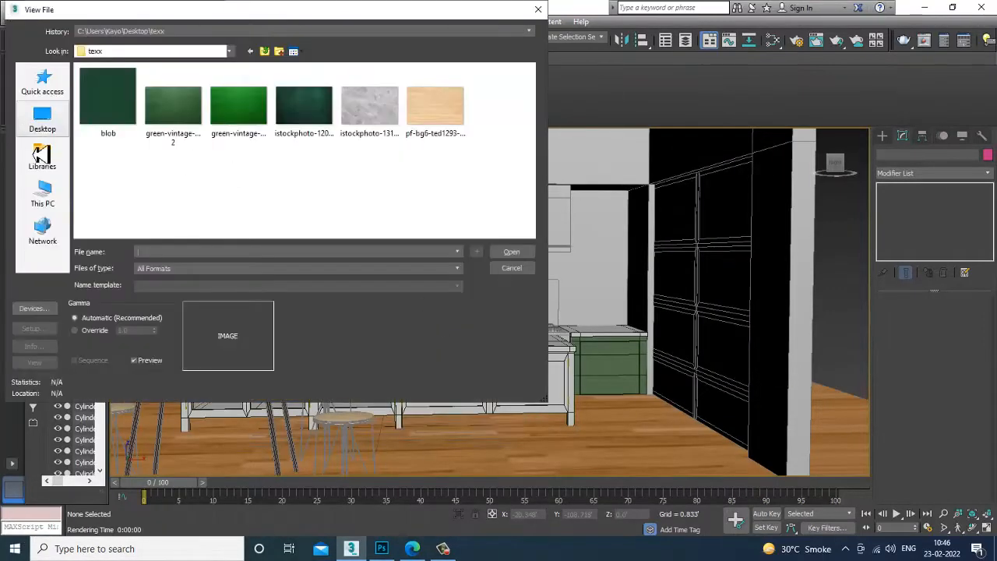
click(45, 197)
double_click(305, 217)
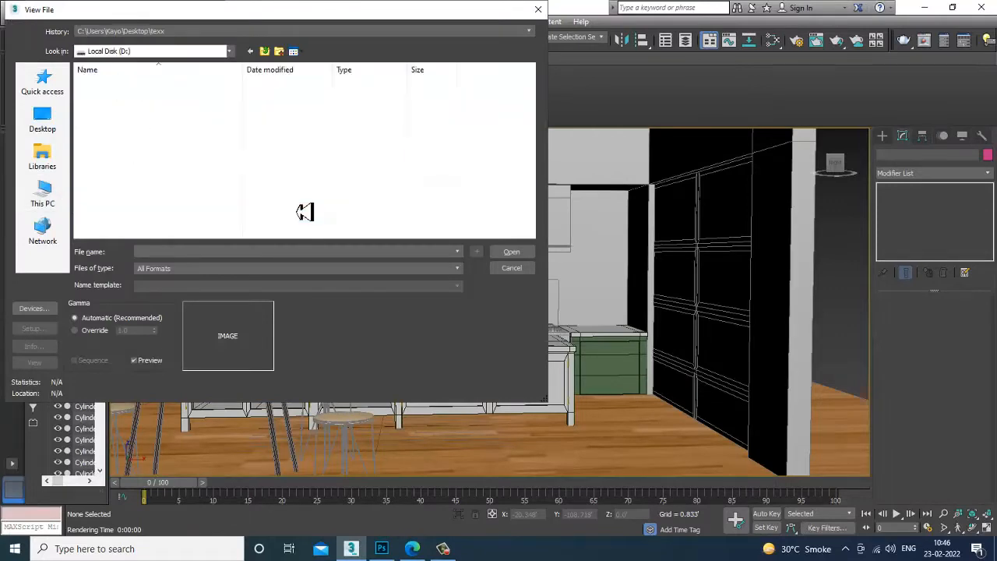
double_click(195, 102)
scroll(245, 186, down, 3)
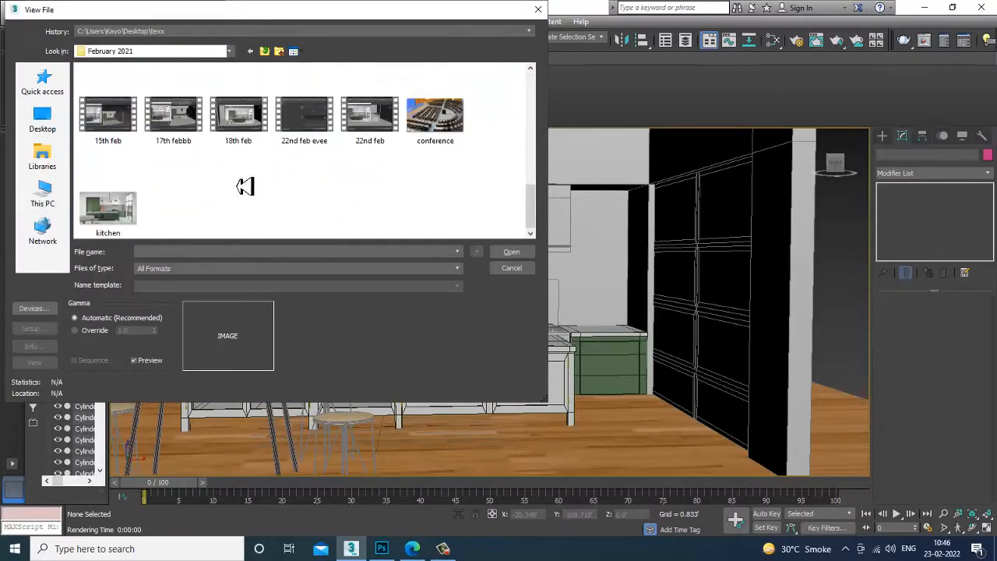
double_click(107, 209)
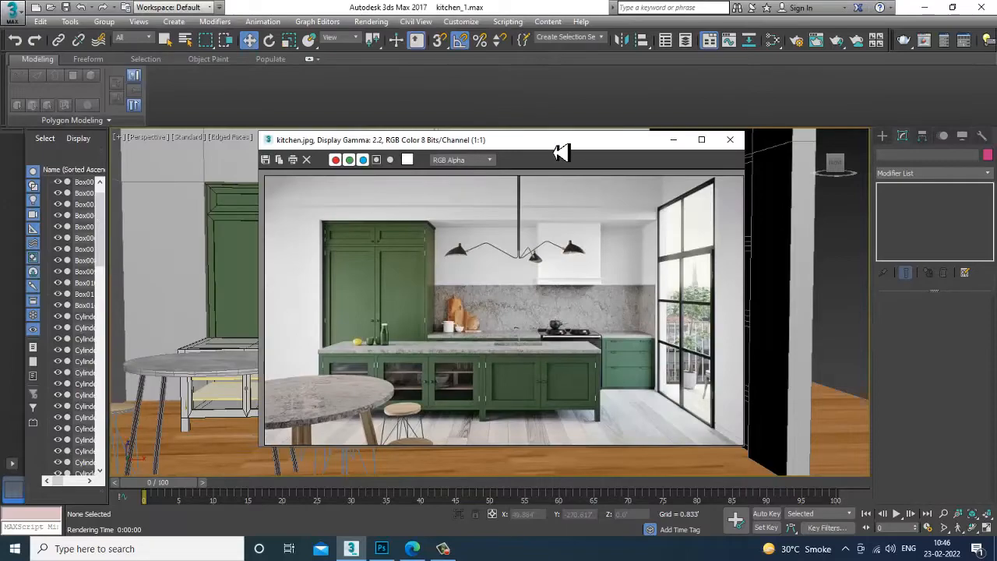
drag(485, 141, 22, 135)
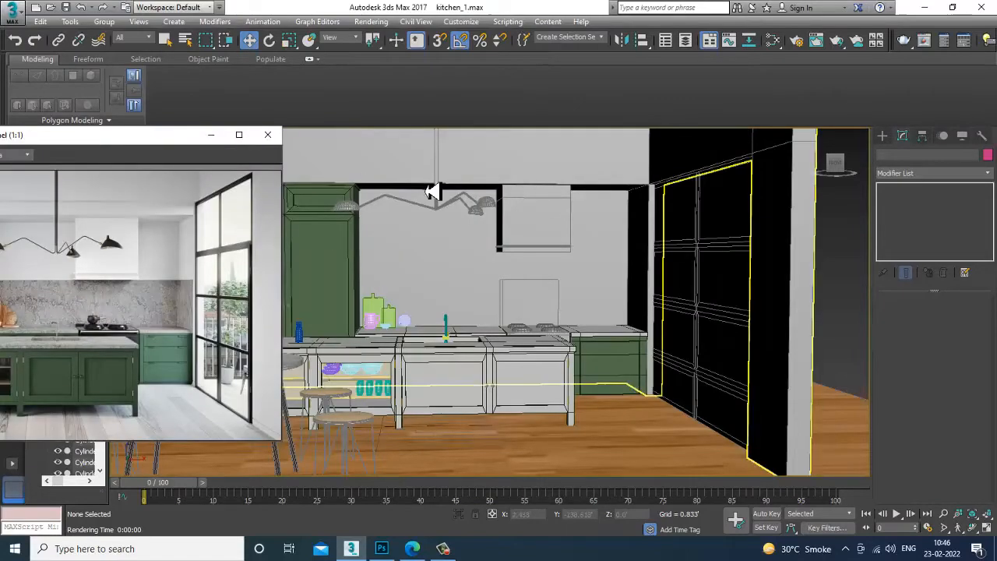
Walk the Perspective view closer to the kitchen front and compare its framing with the reference image, then minimize the image.
click(210, 135)
scroll(443, 286, up, 2)
scroll(440, 287, up, 2)
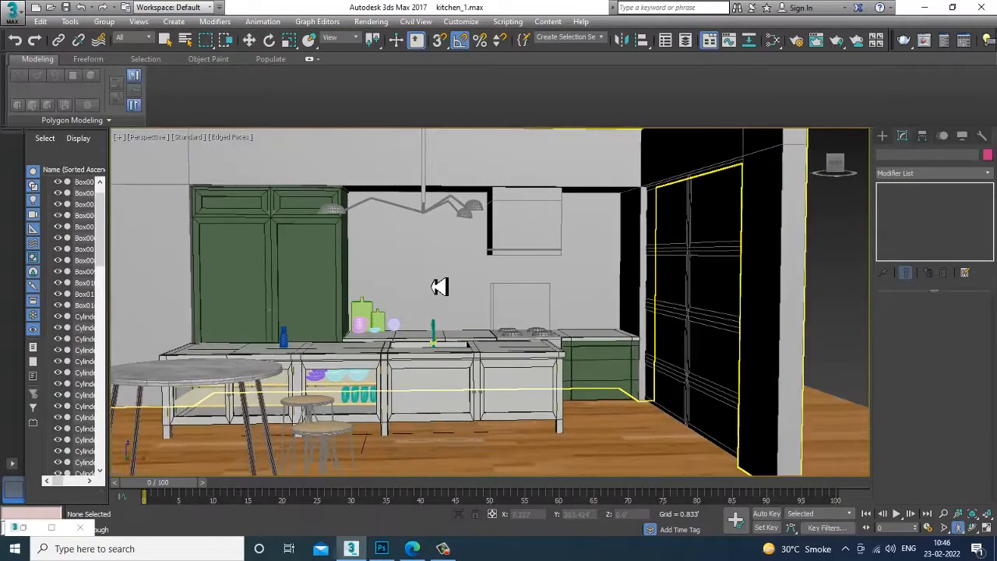
scroll(440, 287, up, 3)
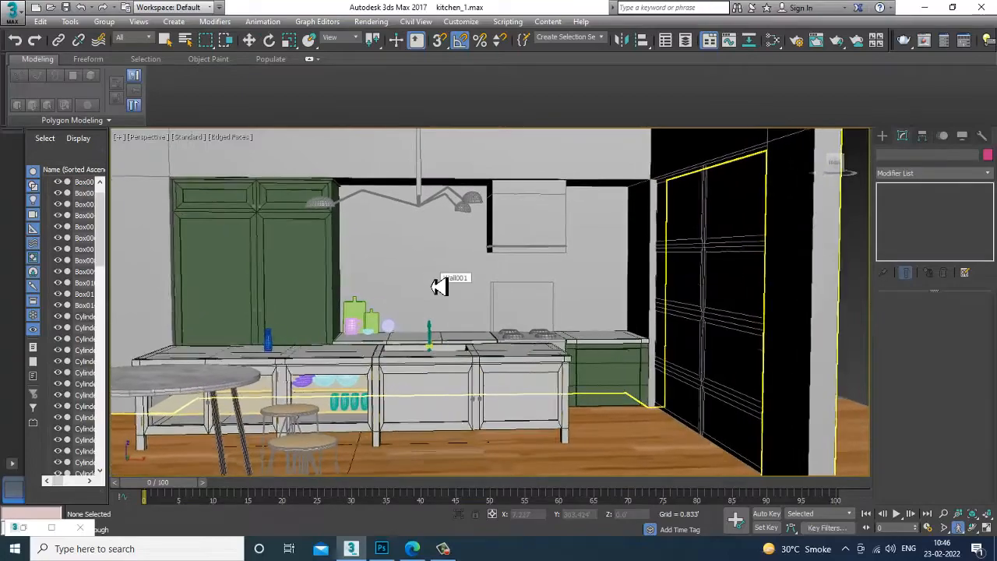
scroll(439, 286, up, 4)
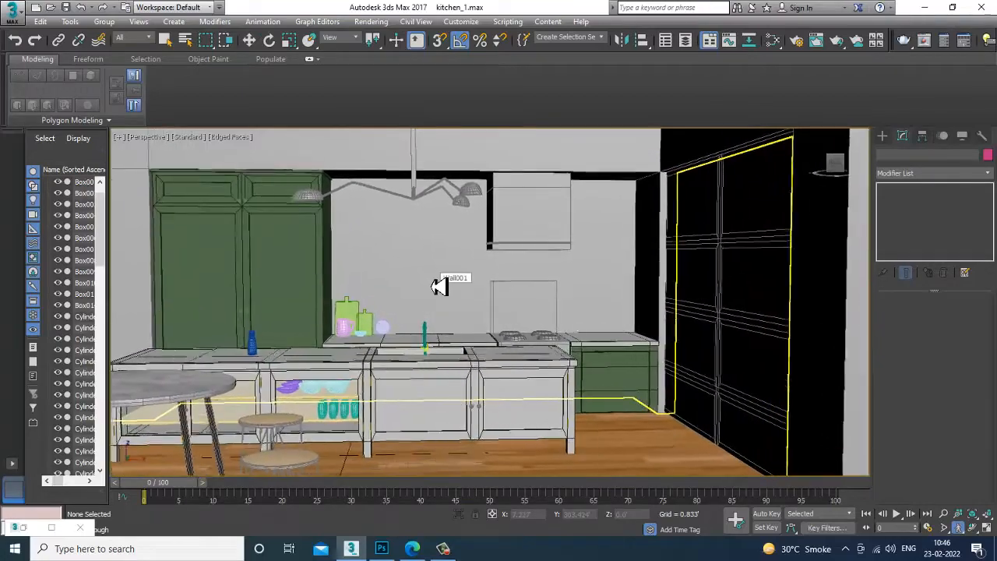
scroll(439, 287, up, 4)
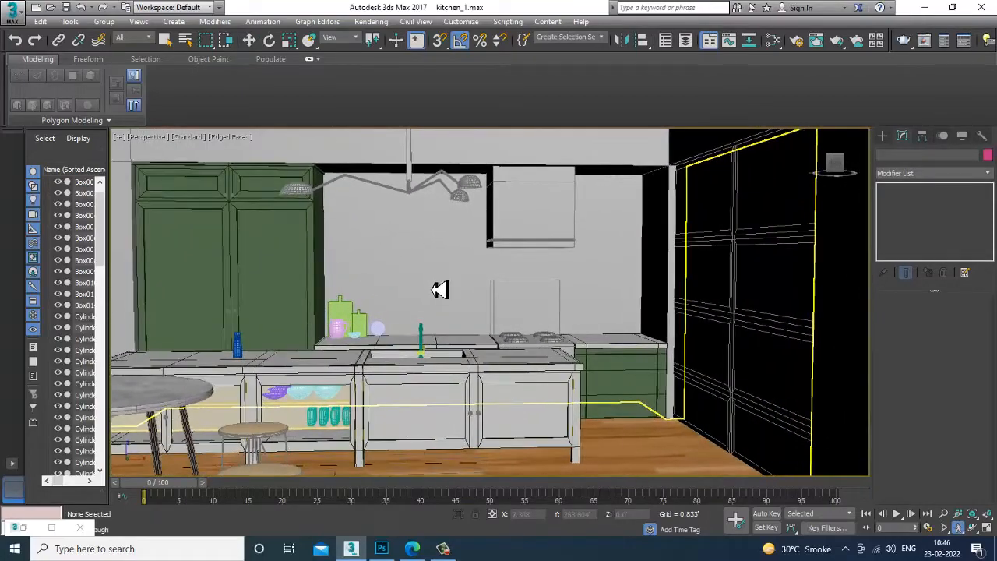
key(Left)
key(Left)
key(Left)
key(Left)
drag(440, 290, 442, 295)
key(Up)
key(Up)
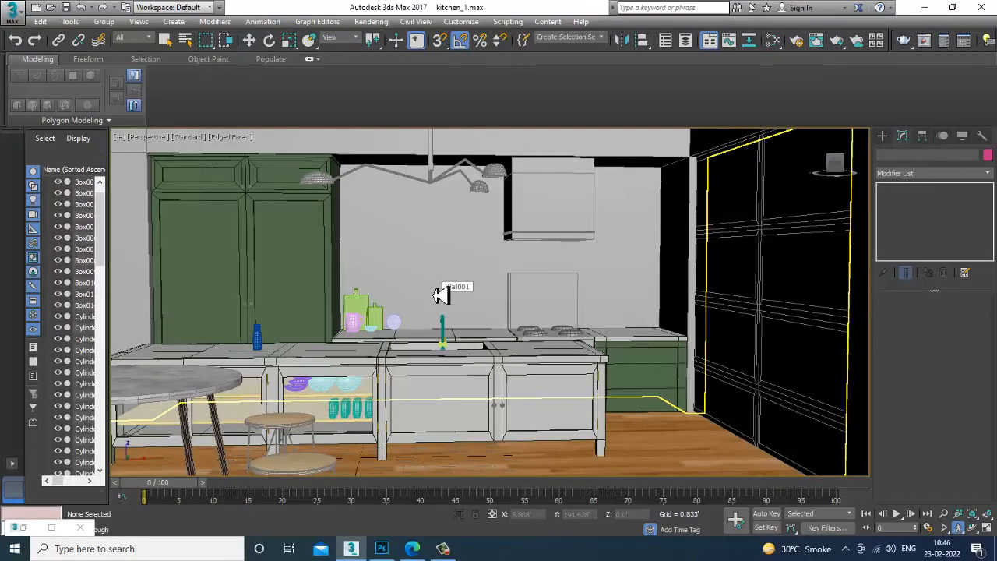
click(26, 529)
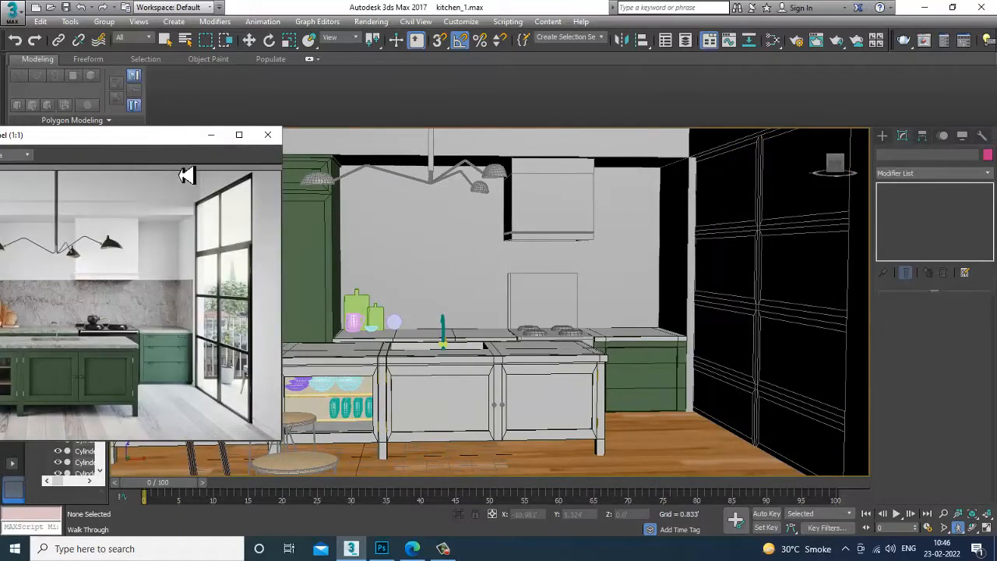
click(220, 137)
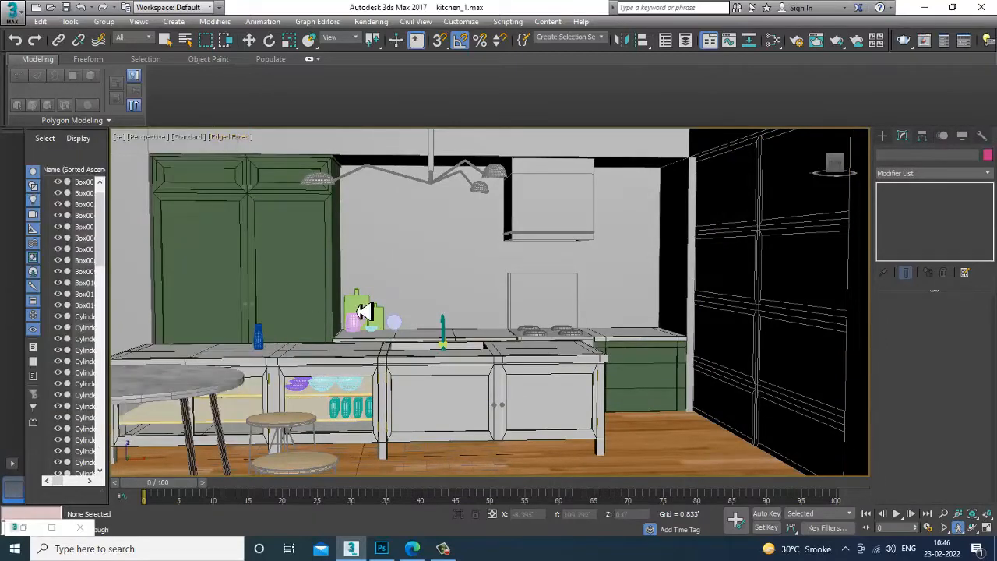
Examine the kitchen island, worktops and cabinets from a raised angle beside the restored reference image.
scroll(407, 319, down, 5)
alt+middle_drag(476, 318, 501, 329)
click(248, 40)
scroll(601, 322, up, 8)
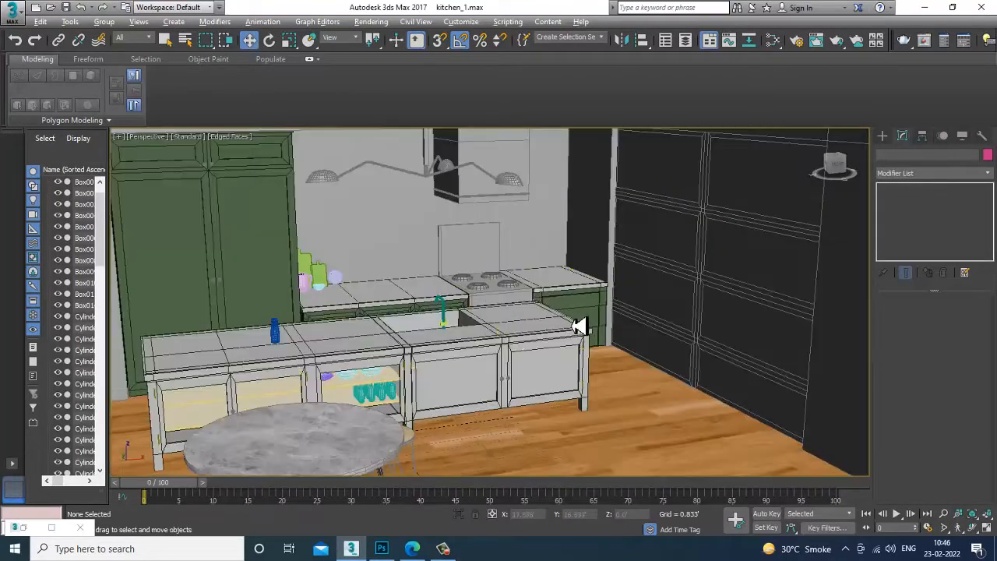
scroll(565, 329, up, 4)
alt+middle_drag(565, 330, 631, 318)
scroll(631, 318, down, 5)
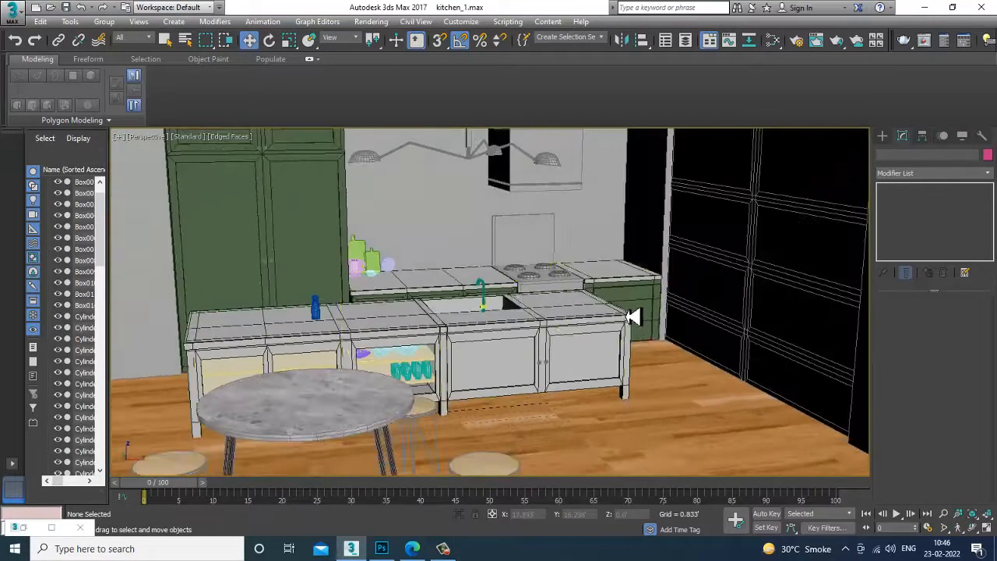
scroll(636, 325, up, 5)
scroll(636, 325, down, 4)
click(24, 528)
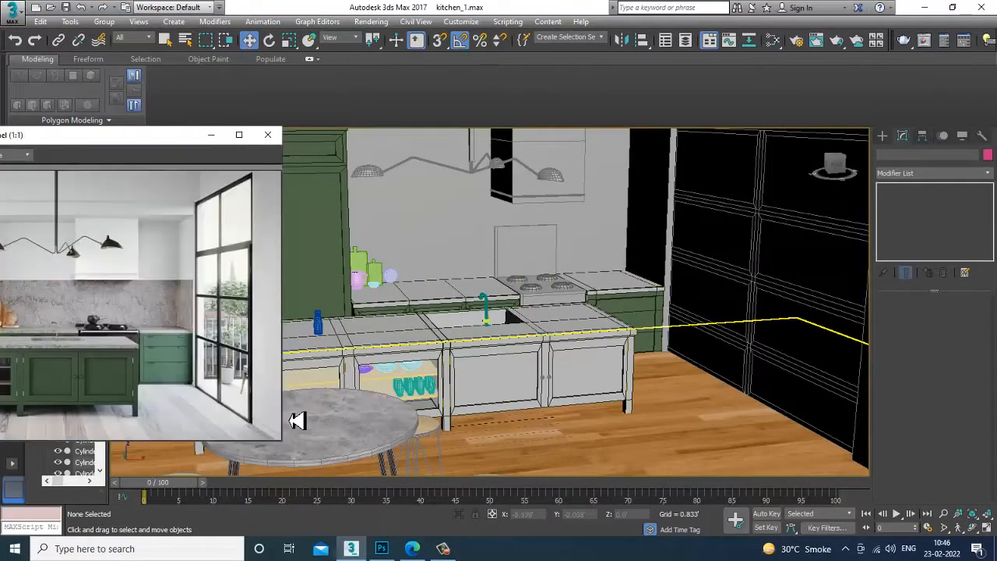
middle_drag(443, 350, 563, 278)
scroll(484, 356, down, 3)
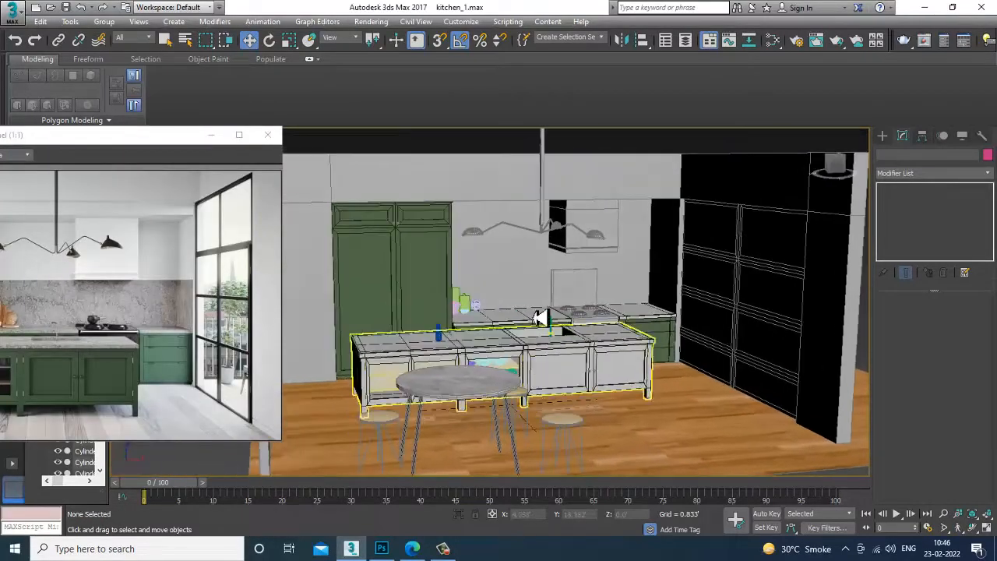